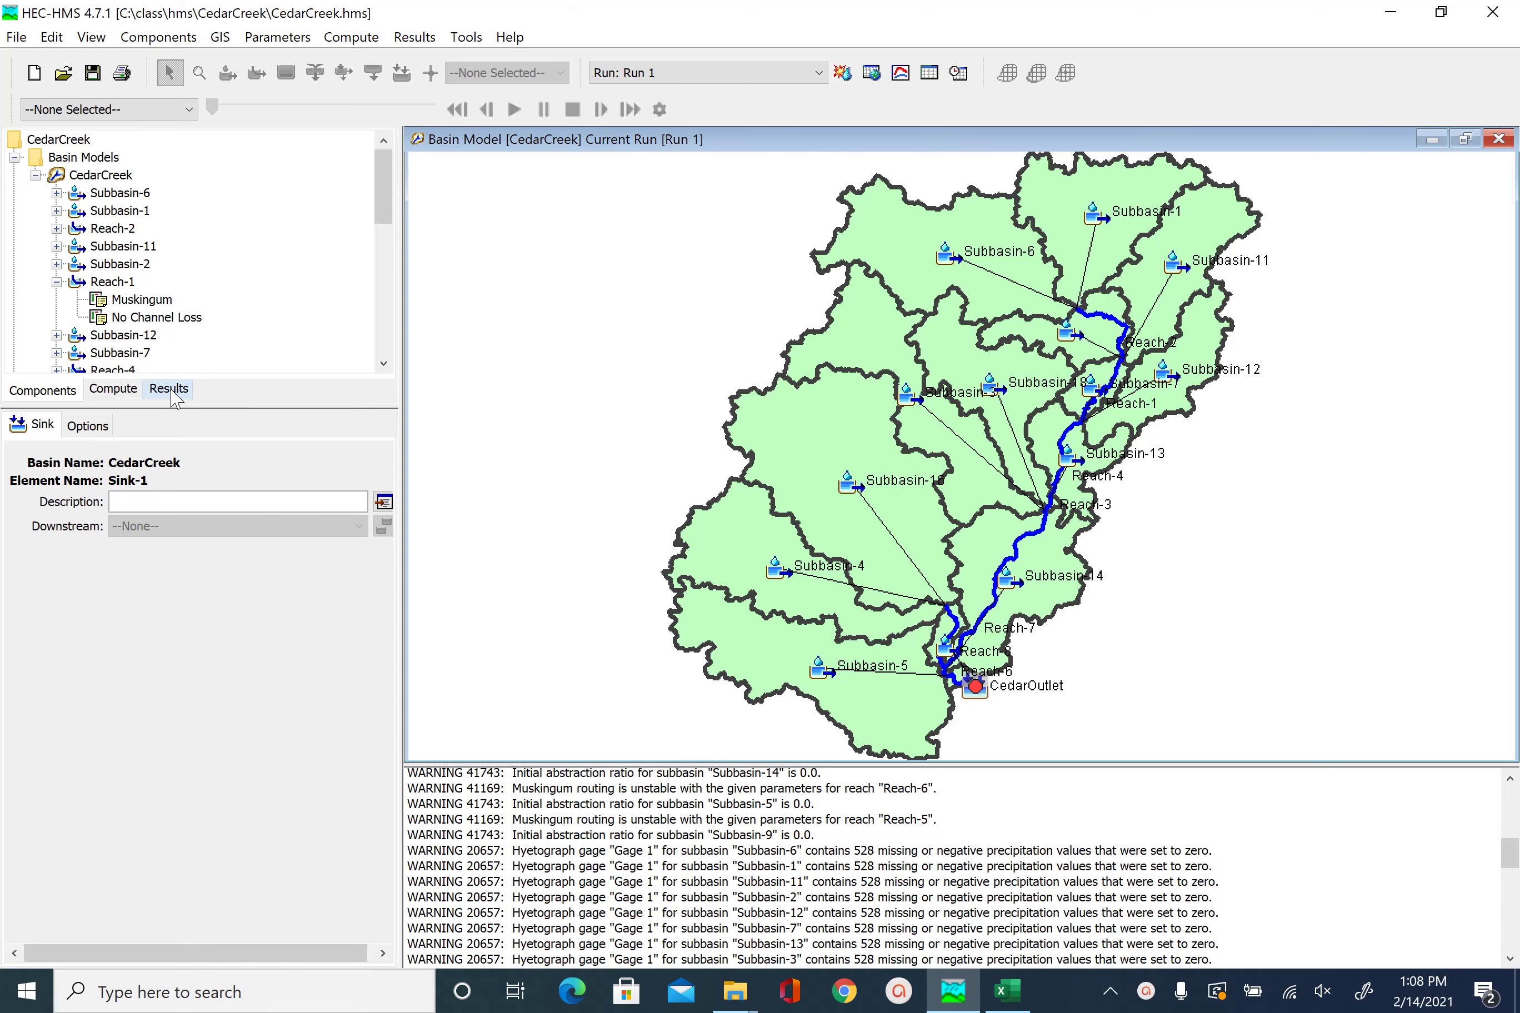
- Open the Global Summary results for simulation Run 1 and examine the values of all hydrologic elements
left_click(169, 389)
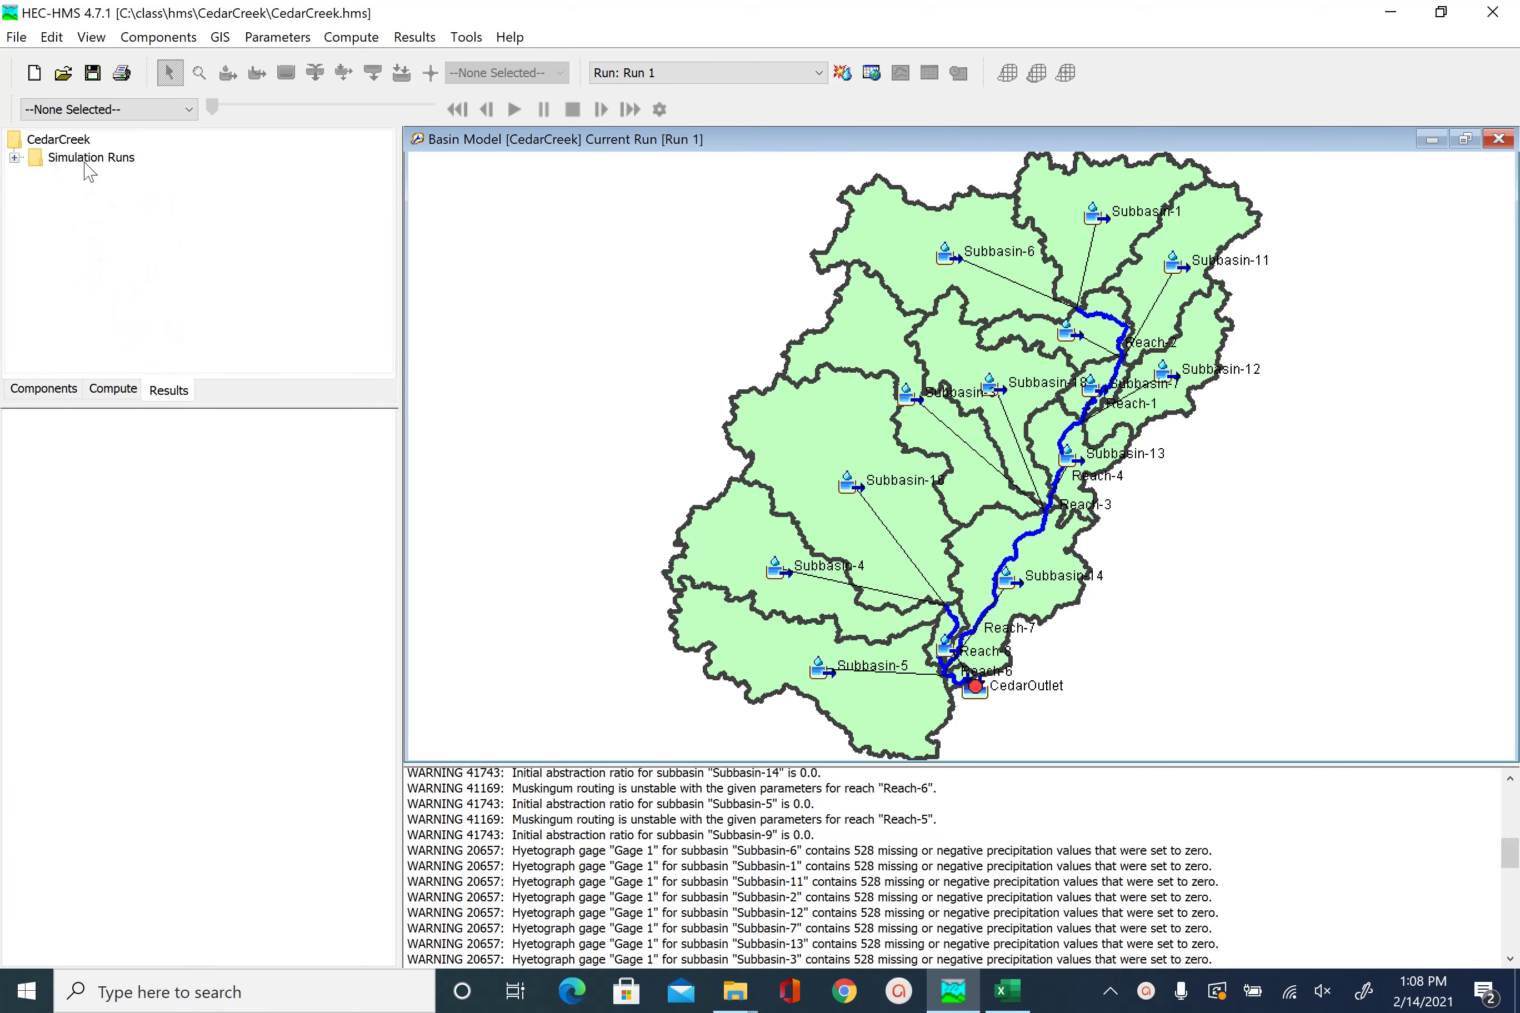
left_click(15, 158)
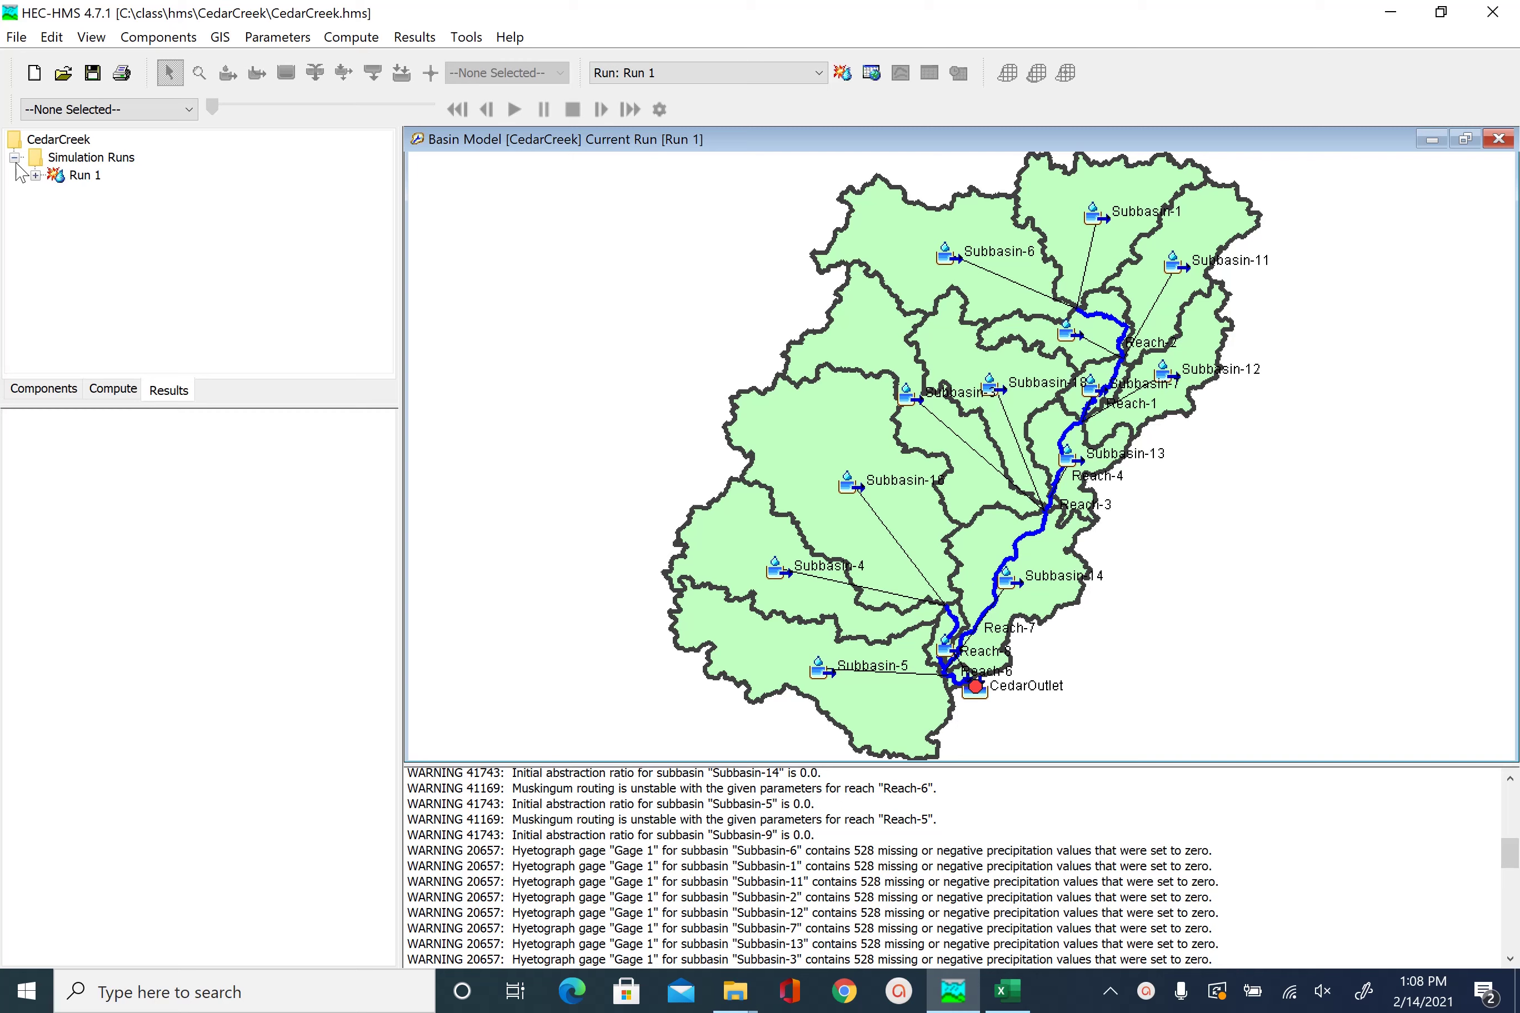
double_click(85, 180)
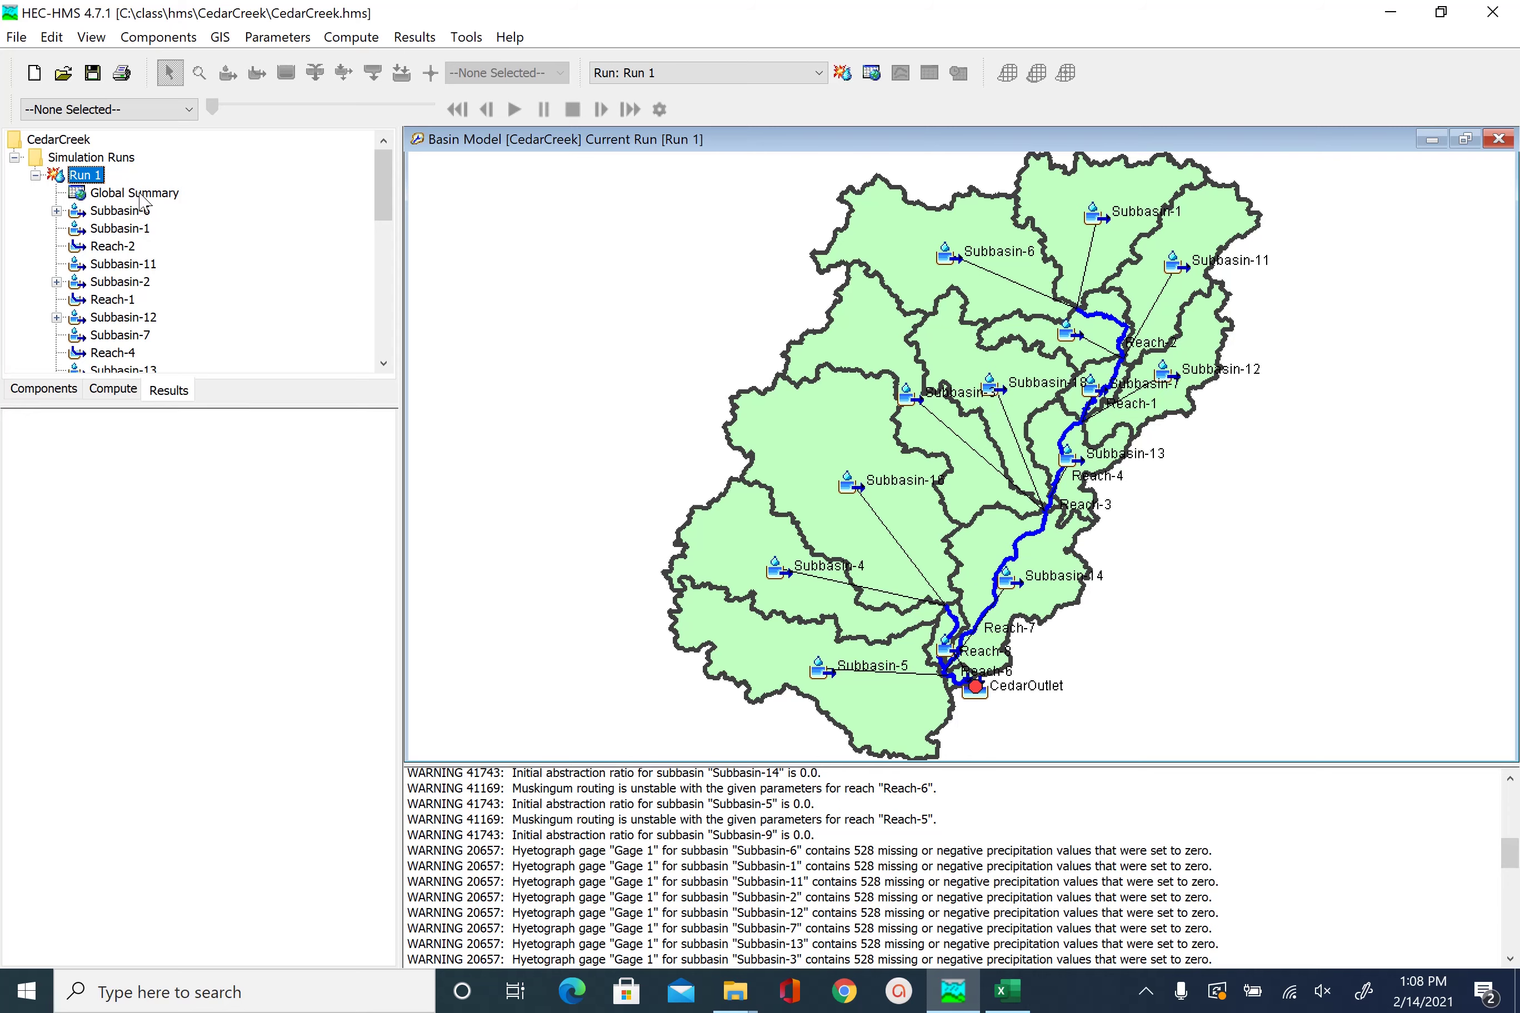
left_click(140, 195)
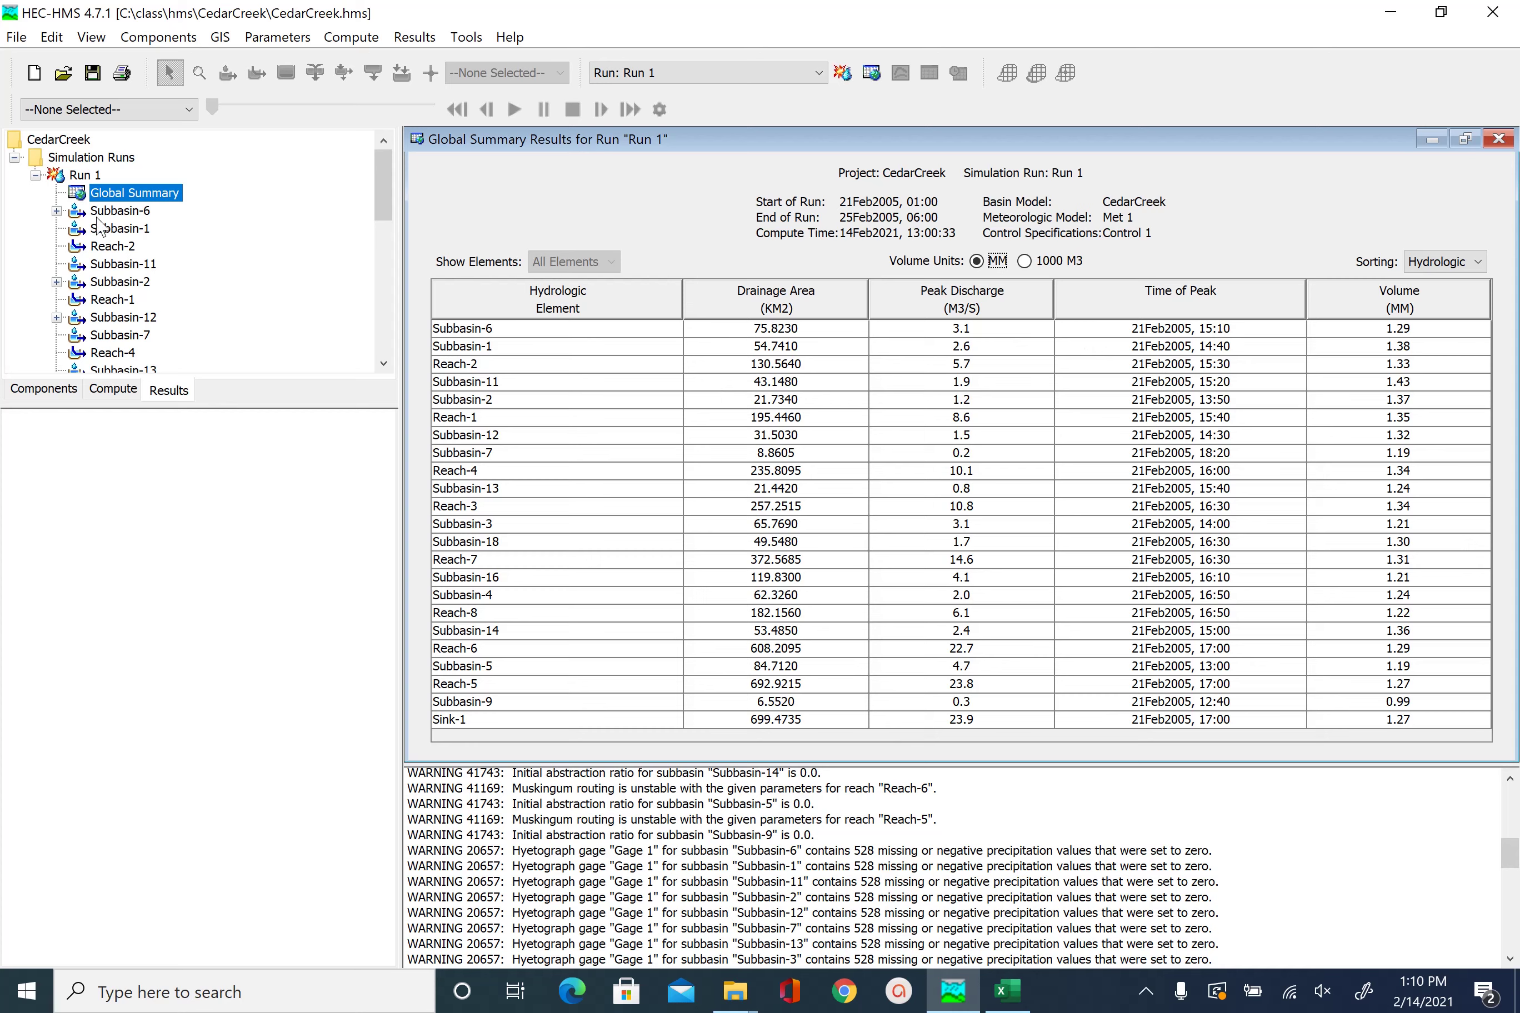
- Review Subbasin-6's Run 1 results in its graph, summary table and time-series table
left_click(113, 210)
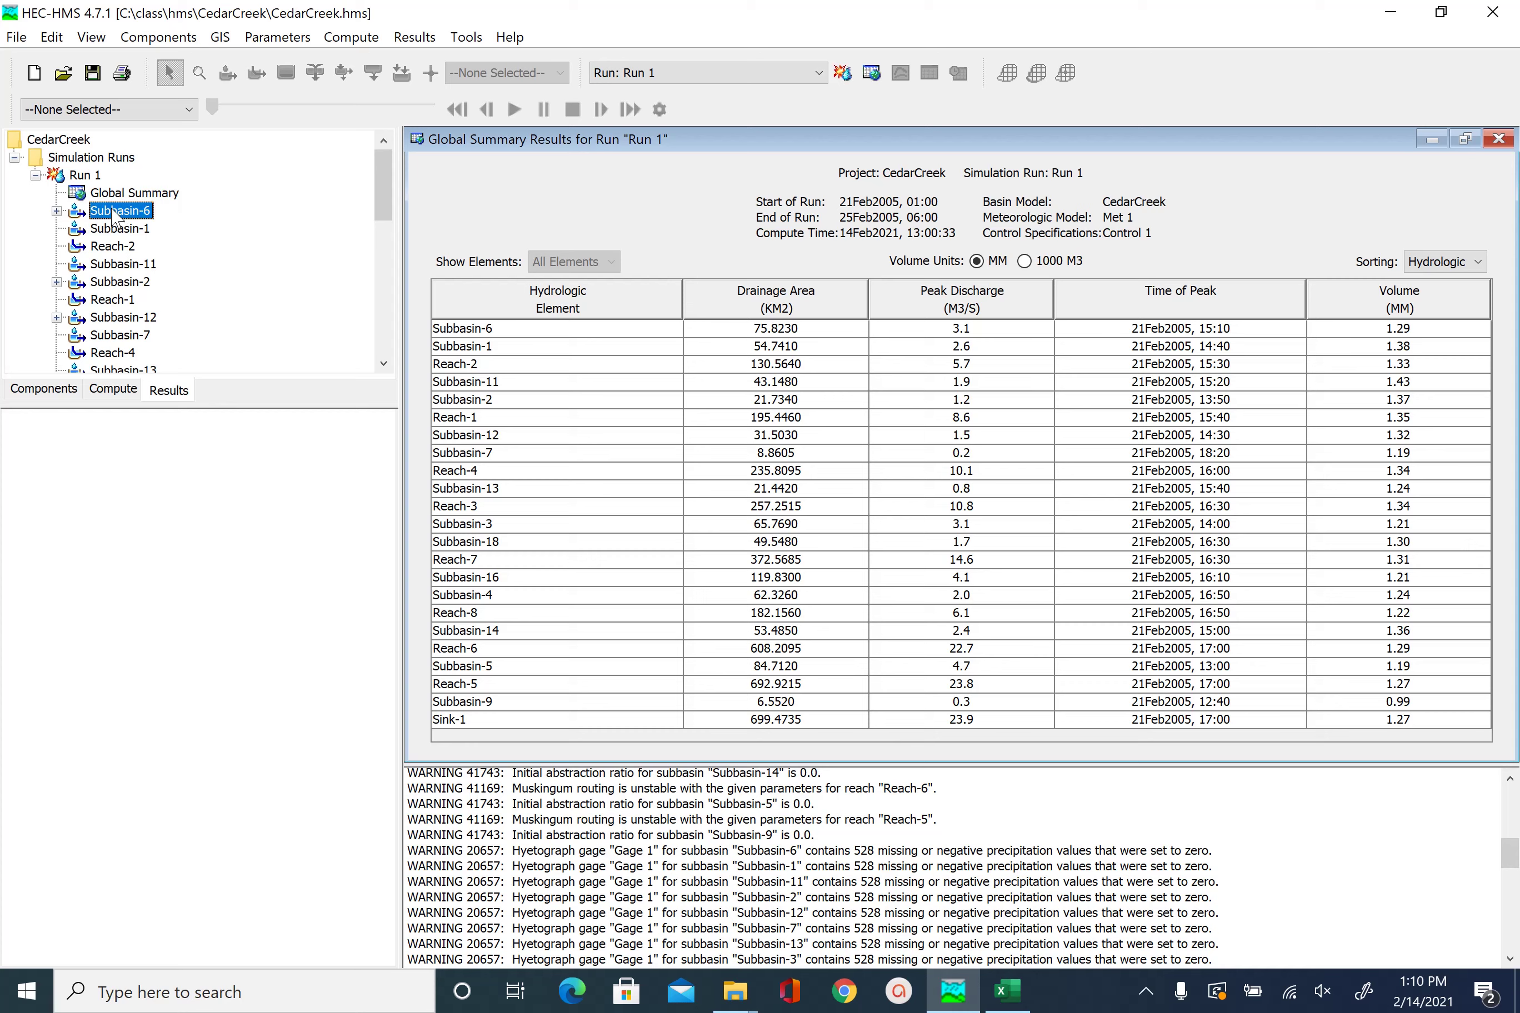
left_click(57, 210)
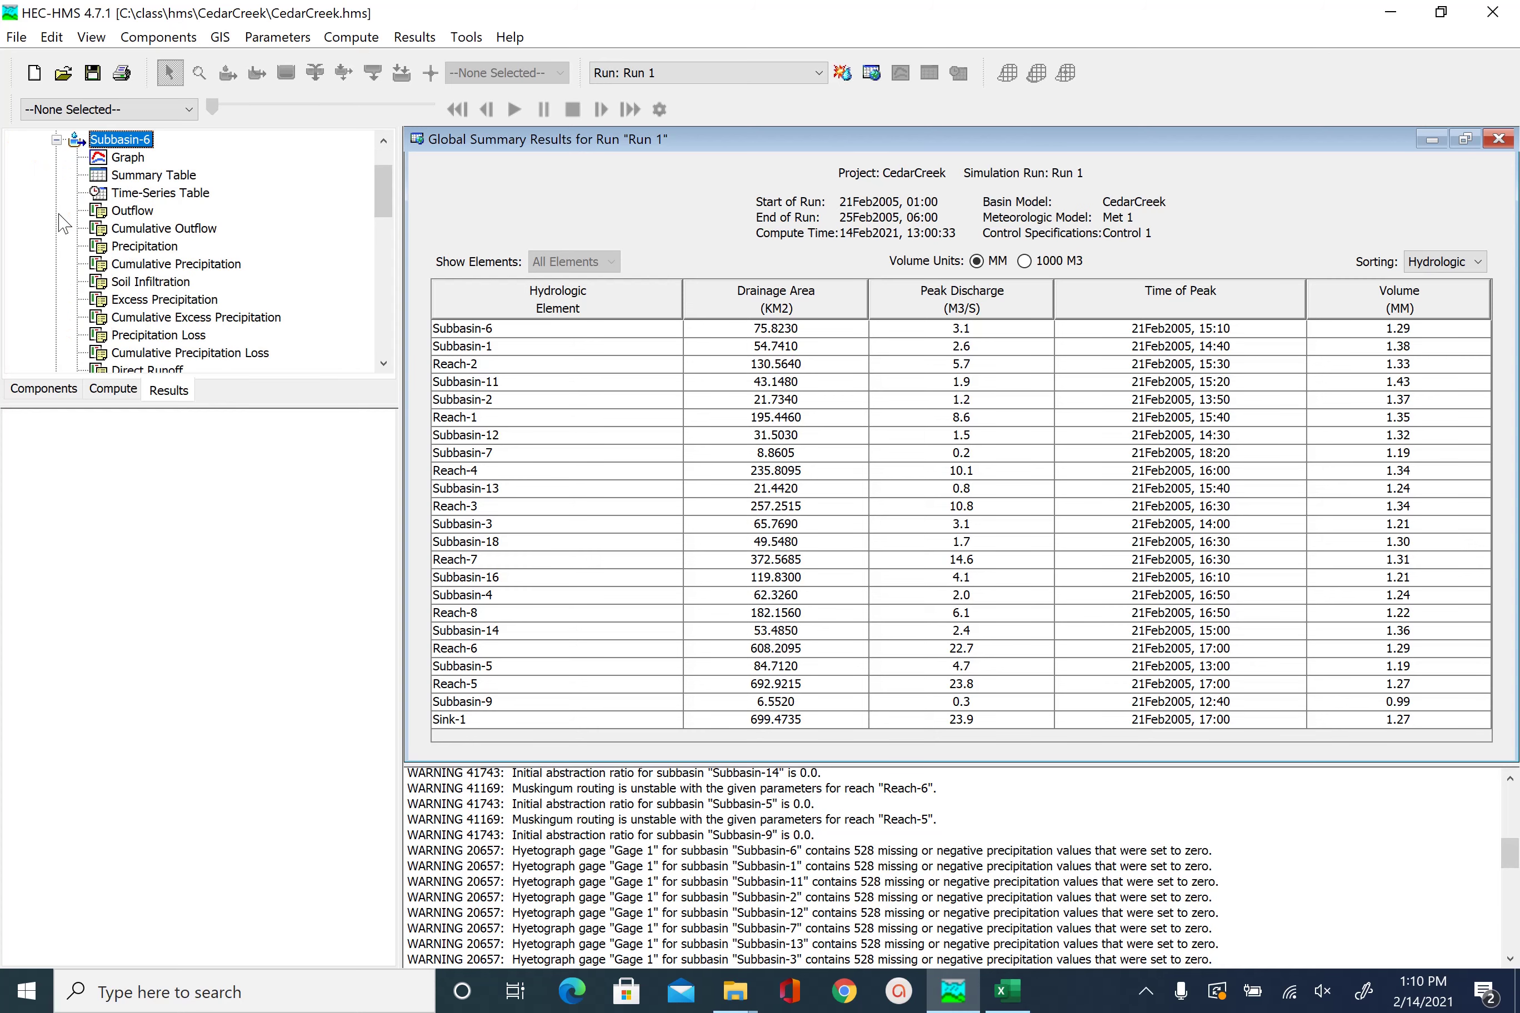
scroll(182, 225, "up", 2)
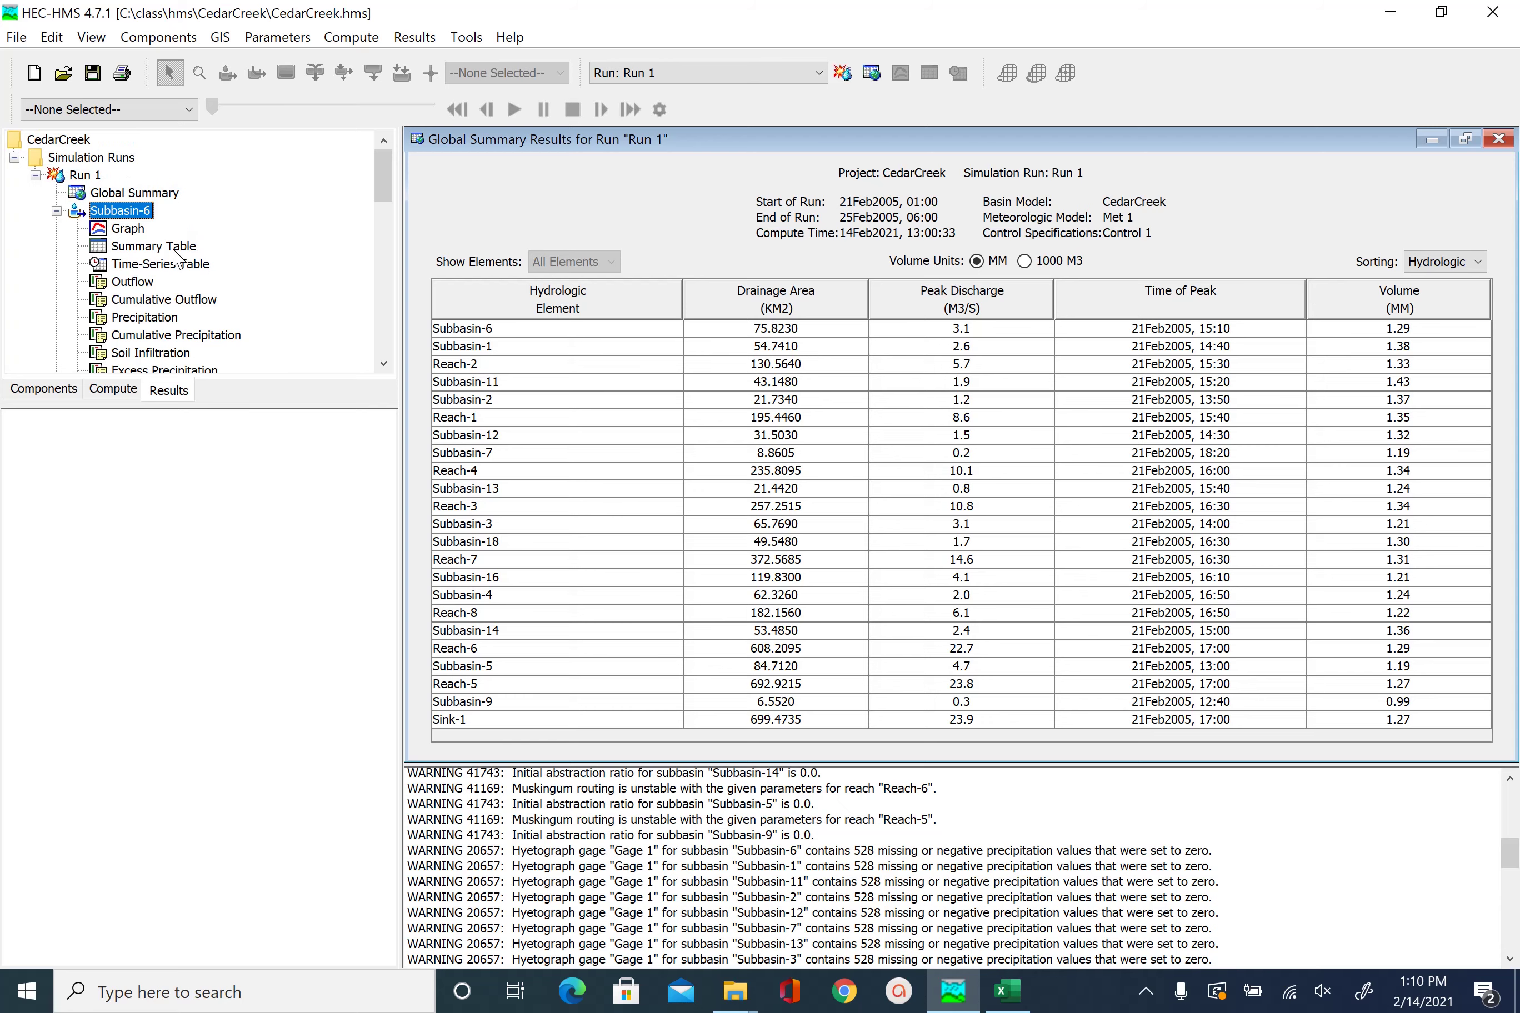
left_click(128, 229)
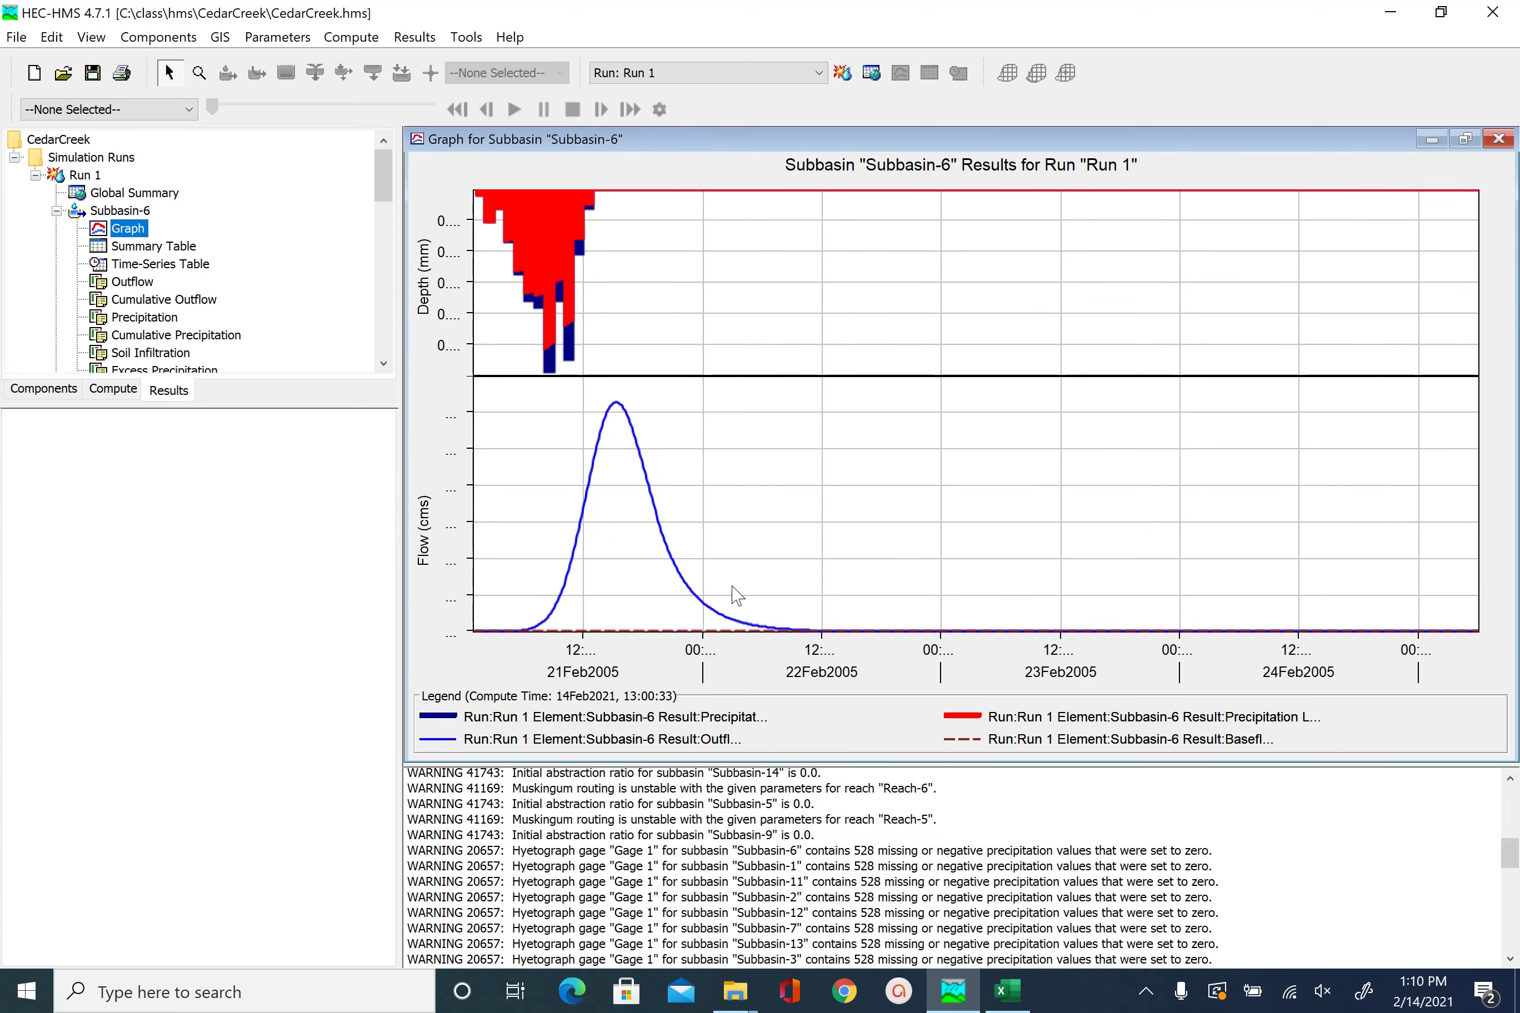
left_click(145, 252)
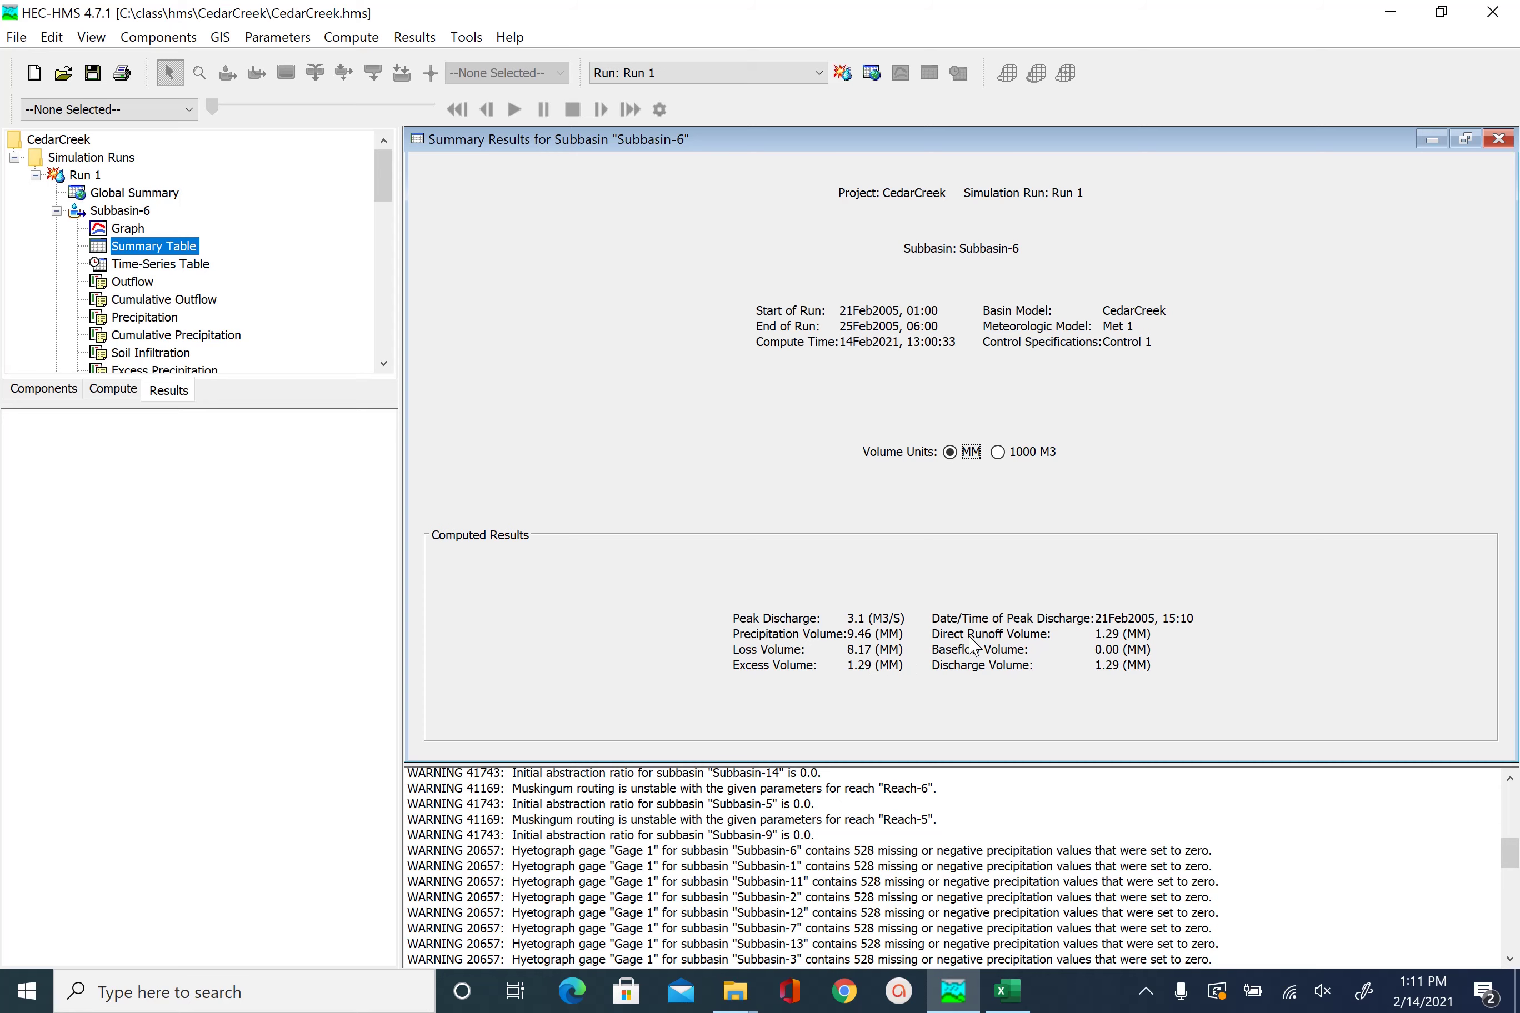
left_click(148, 272)
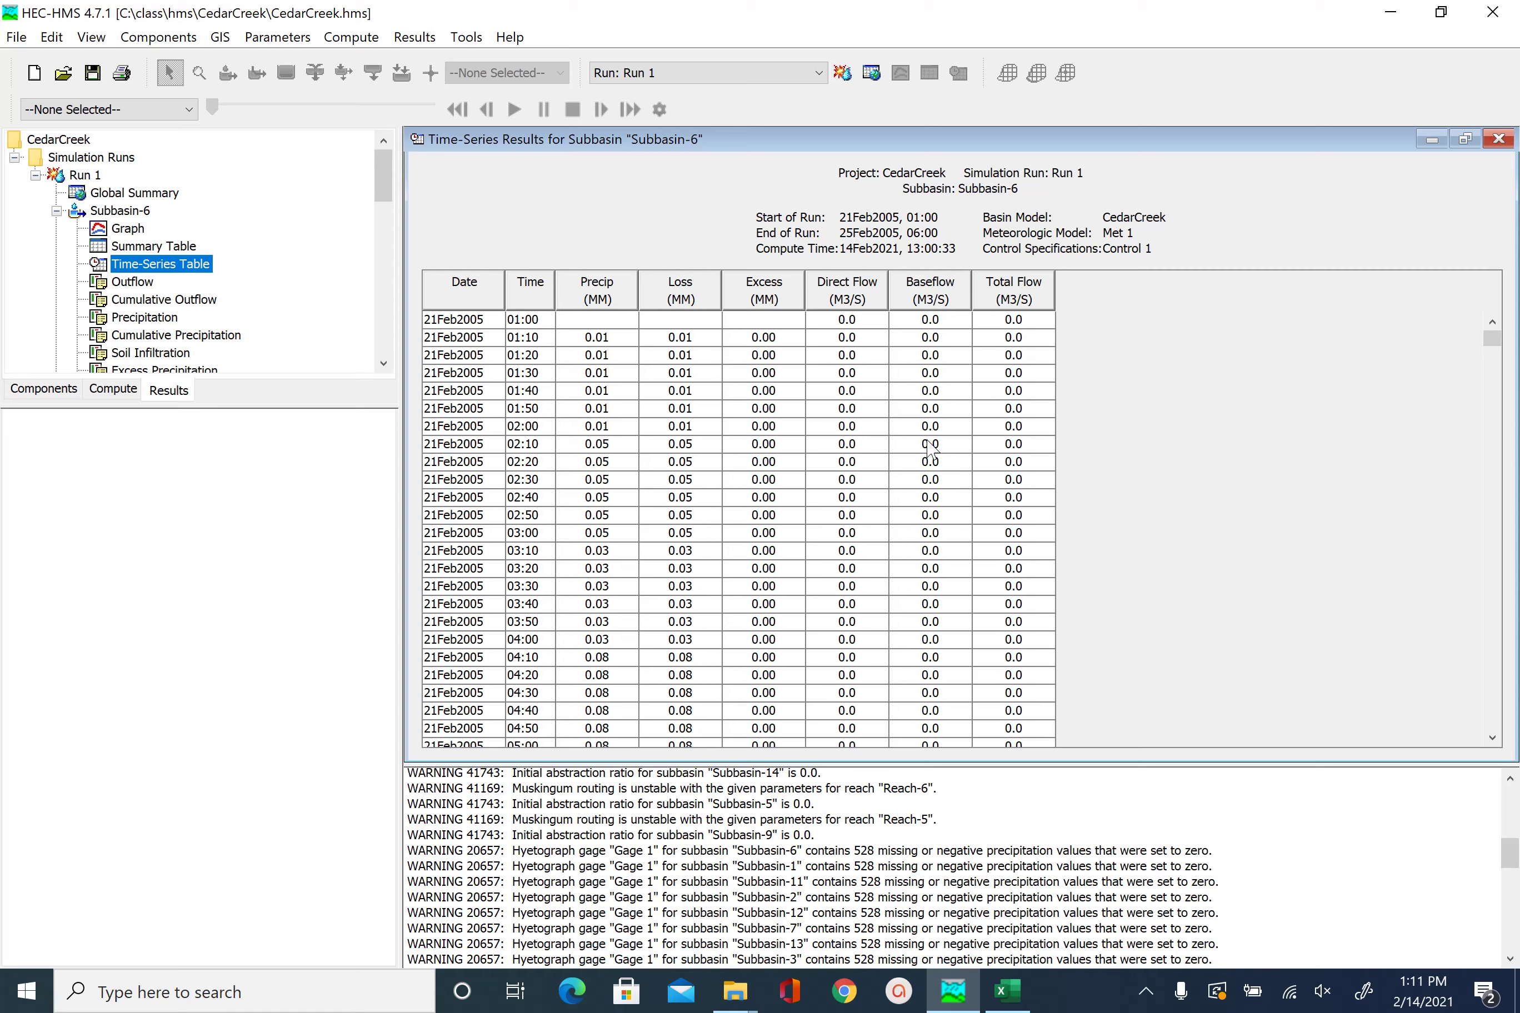
mouse_move(1492, 340)
left_mouse_down()
mouse_move(1496, 512)
mouse_move(1498, 374)
left_mouse_up()
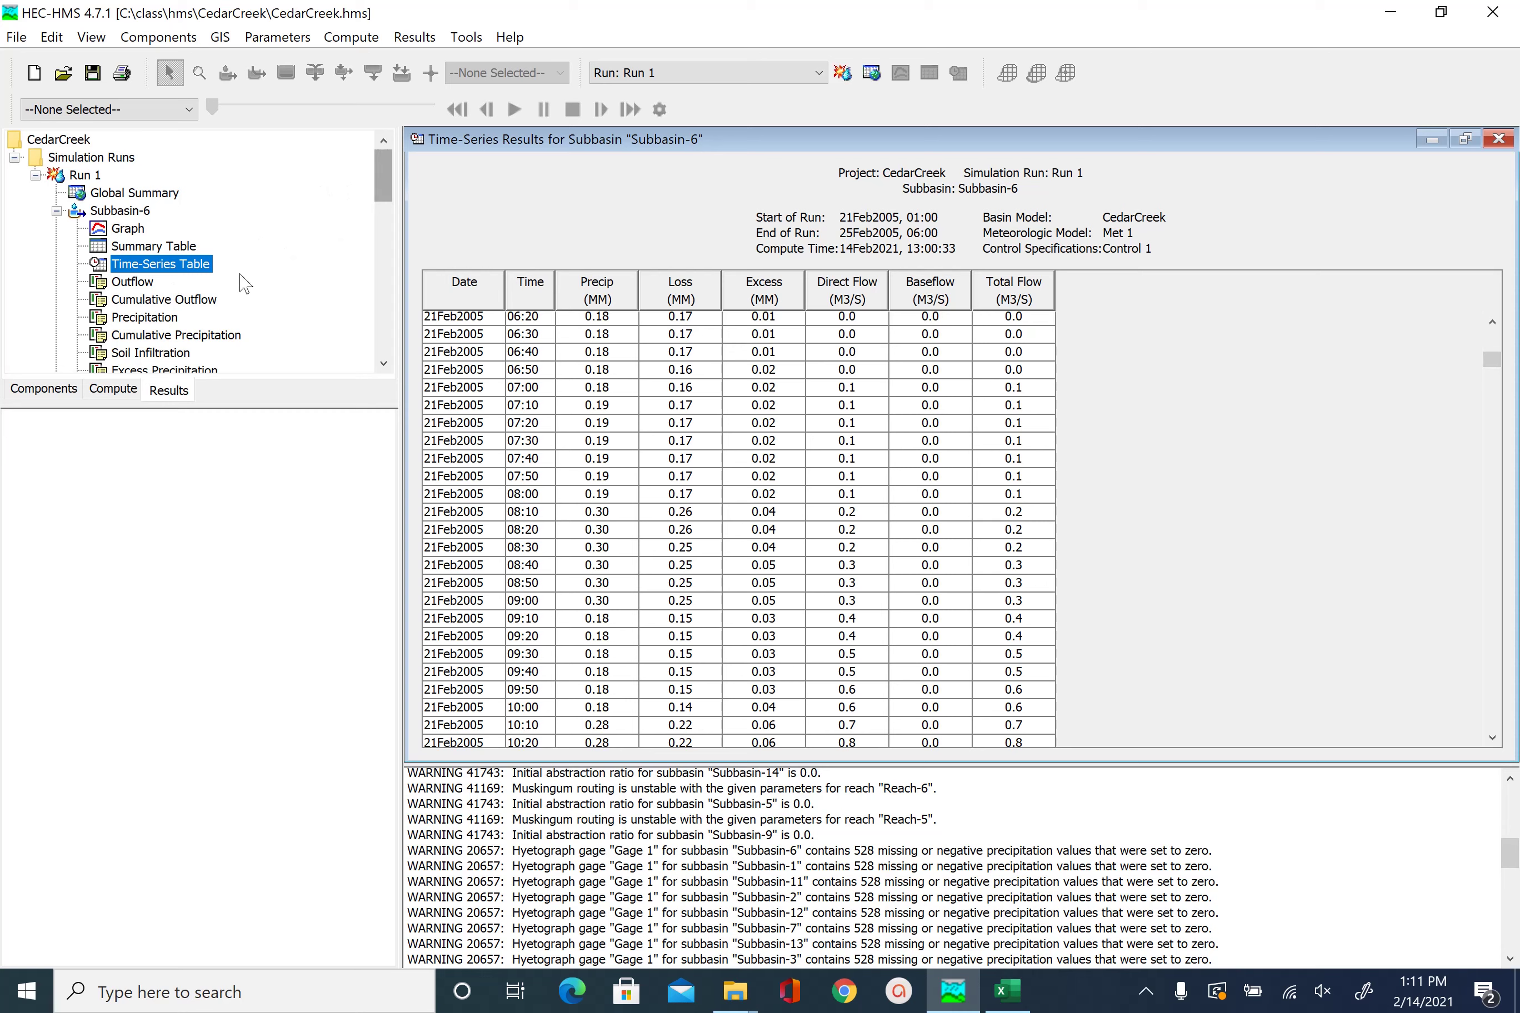
- Preview Subbasin-6's outflow, cumulative outflow, precipitation, cumulative precipitation, soil infiltration, excess precipitation and precipitation loss plots
left_click(130, 282)
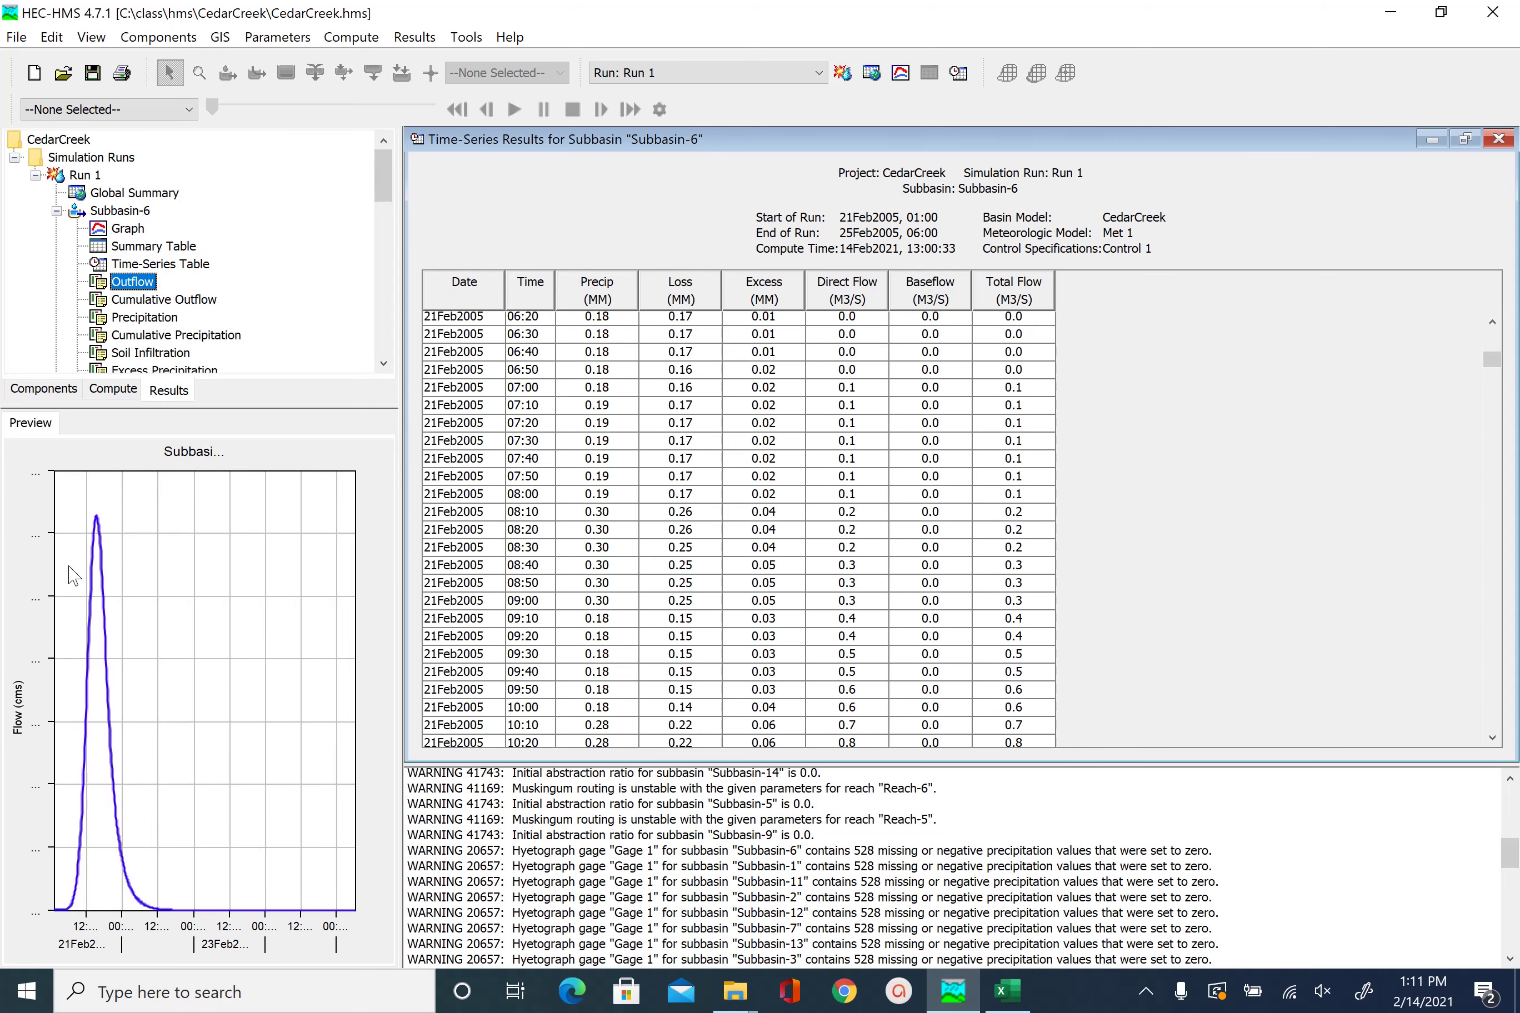
left_click(180, 303)
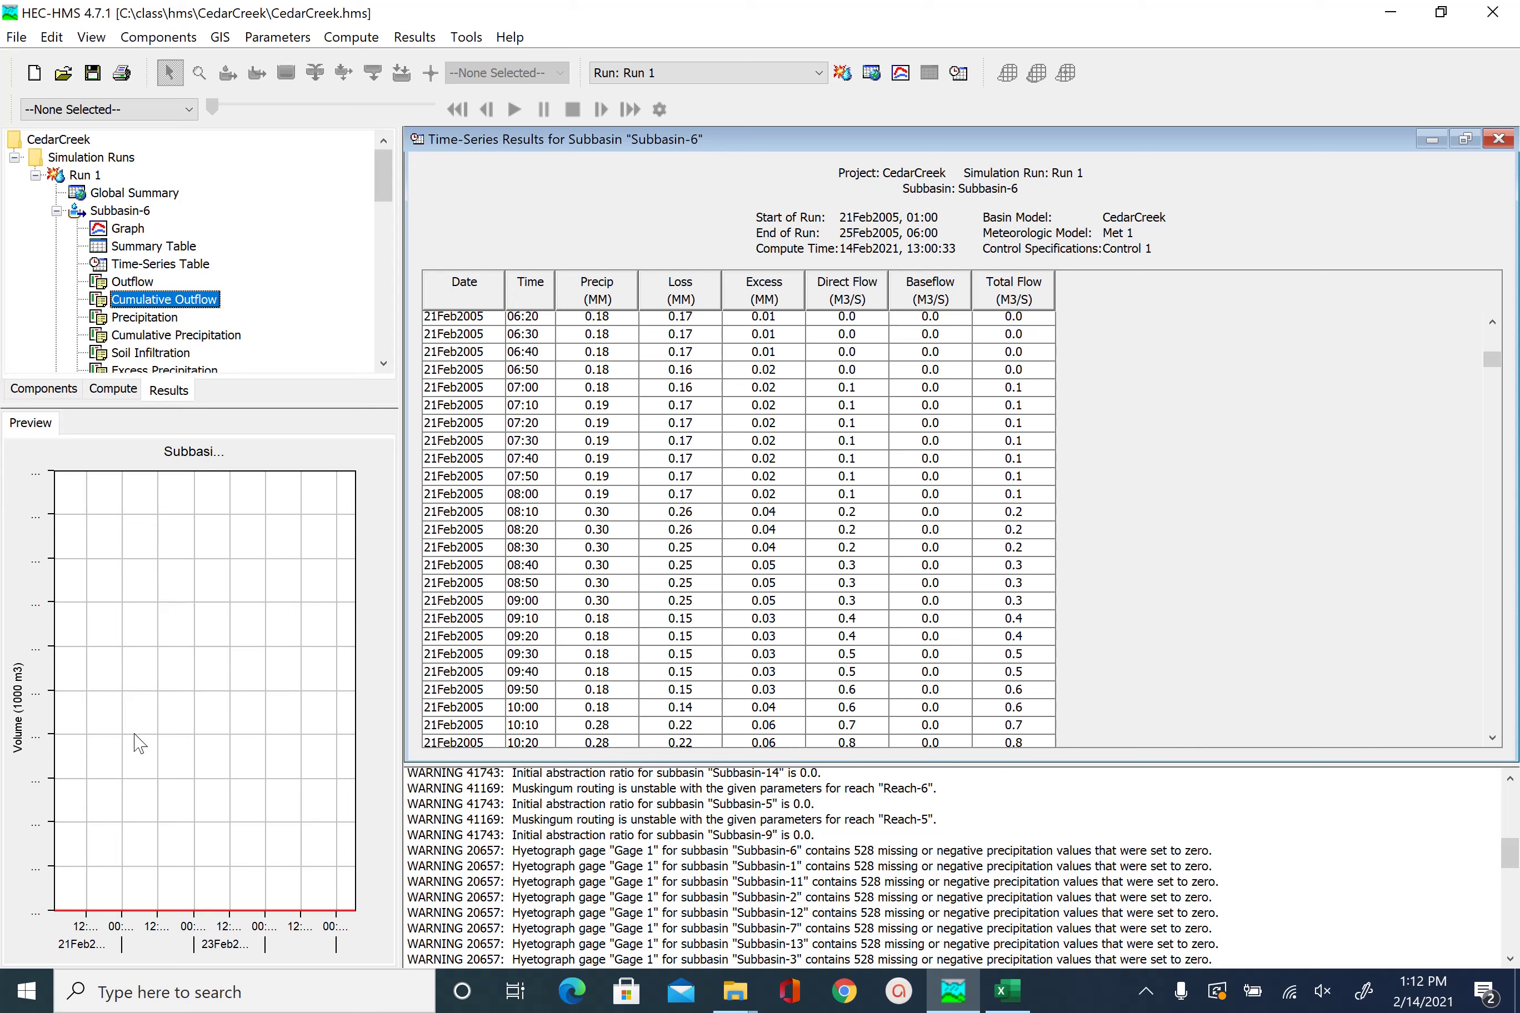
left_click(164, 319)
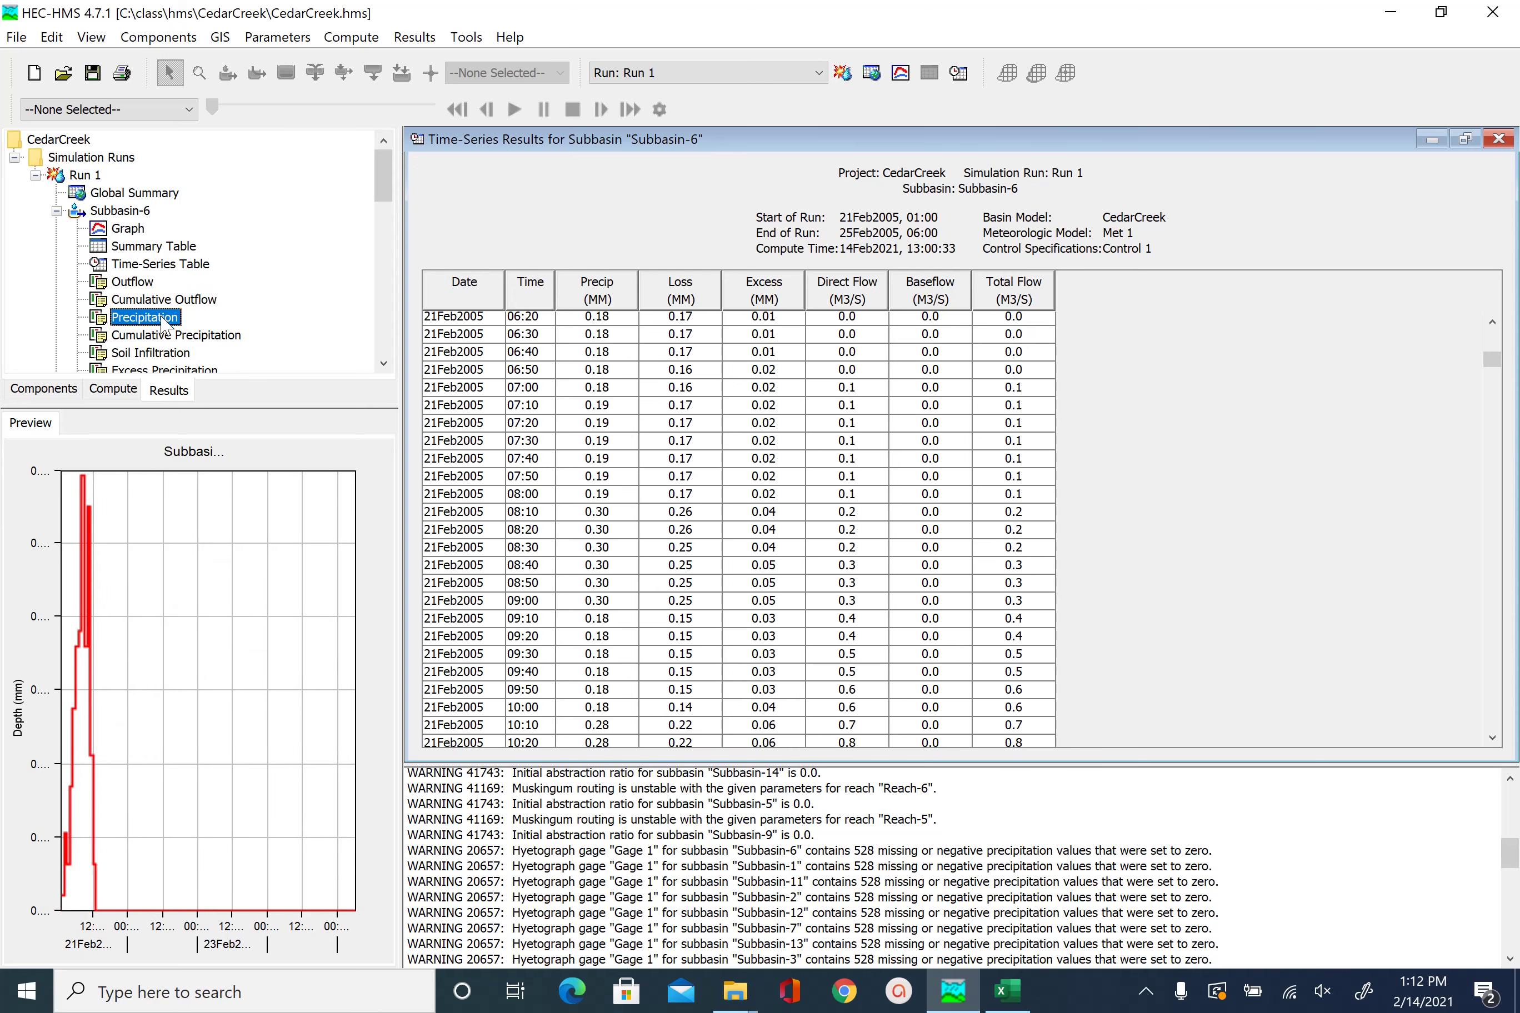
left_click(164, 337)
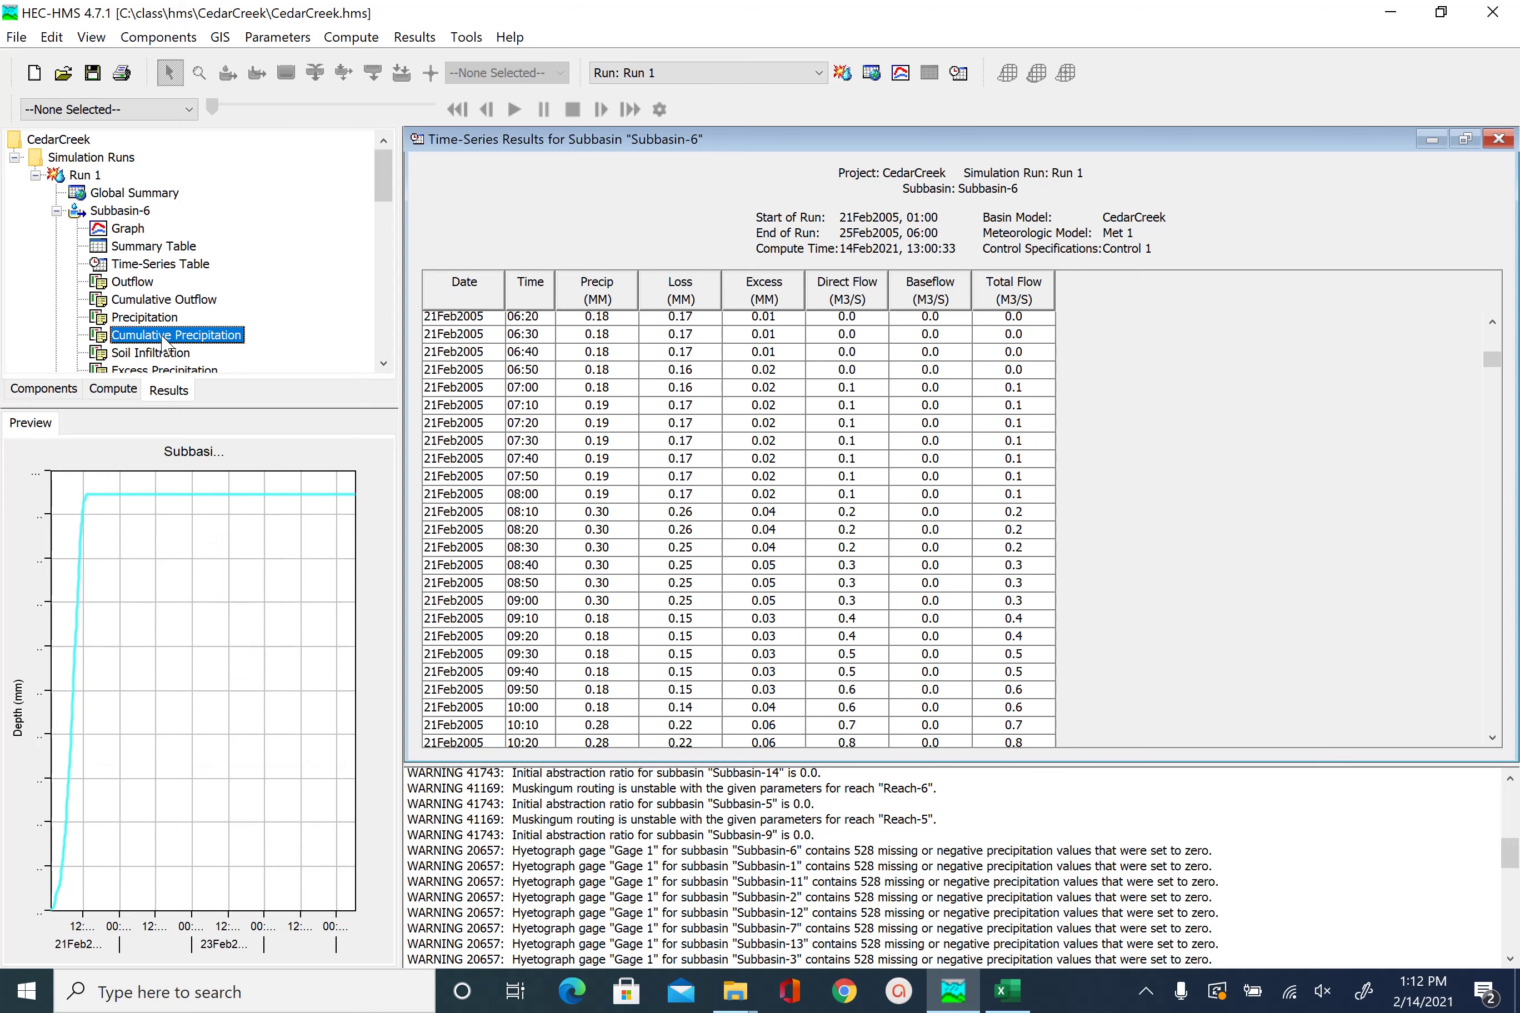
left_click(170, 354)
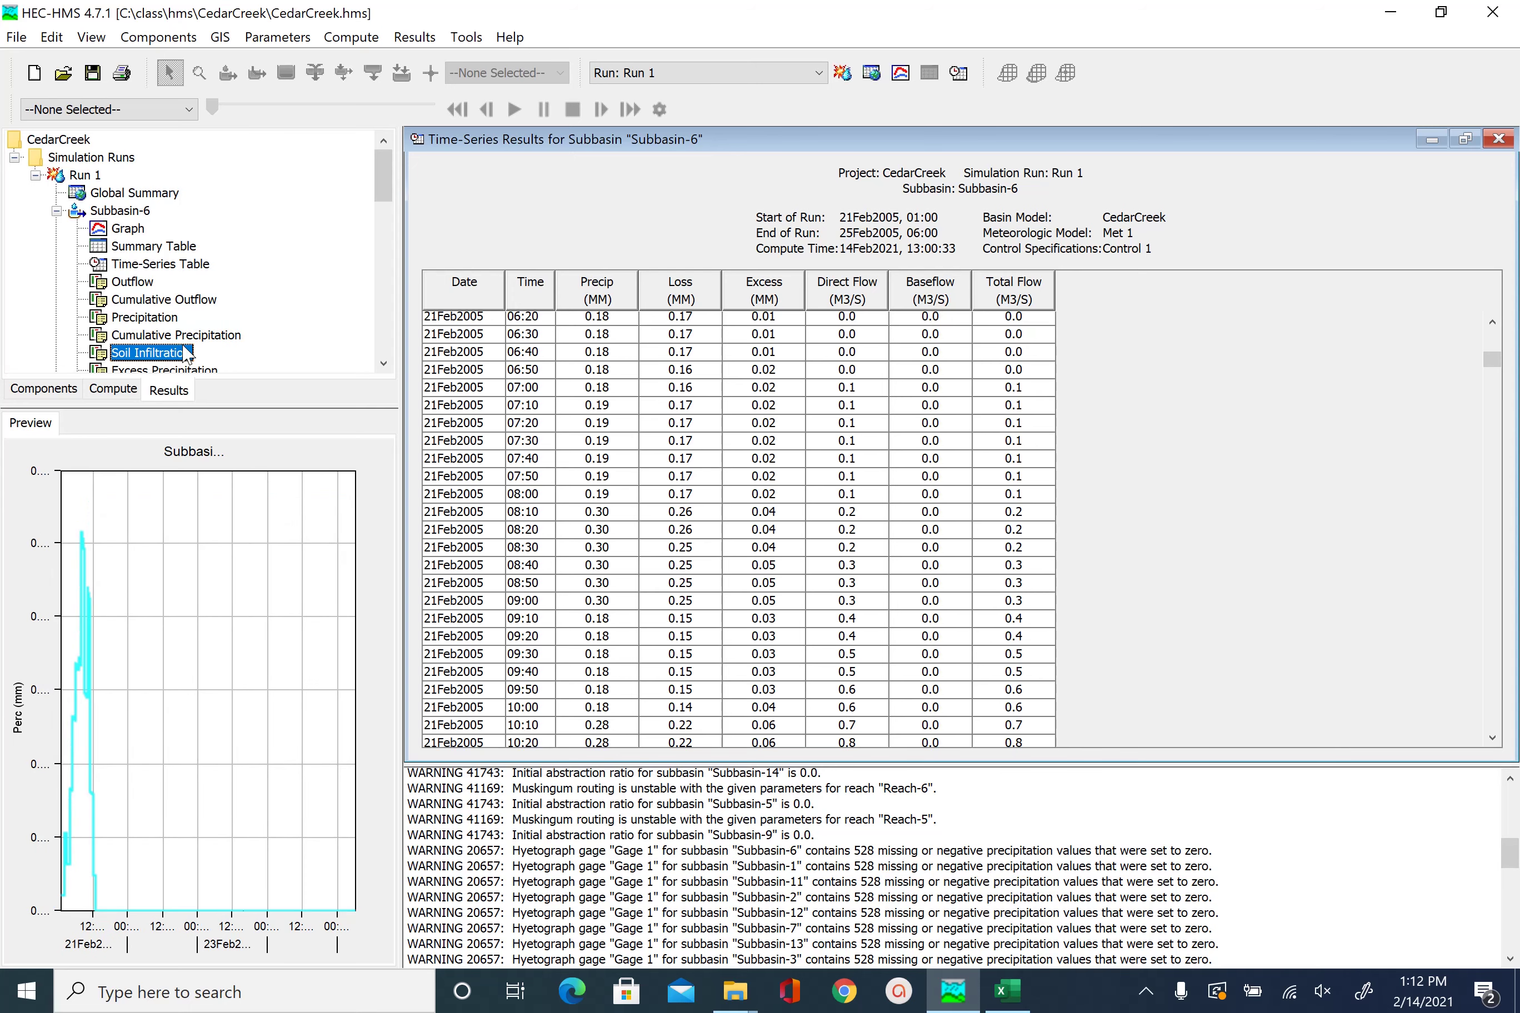
left_click_drag(377, 189, 378, 214)
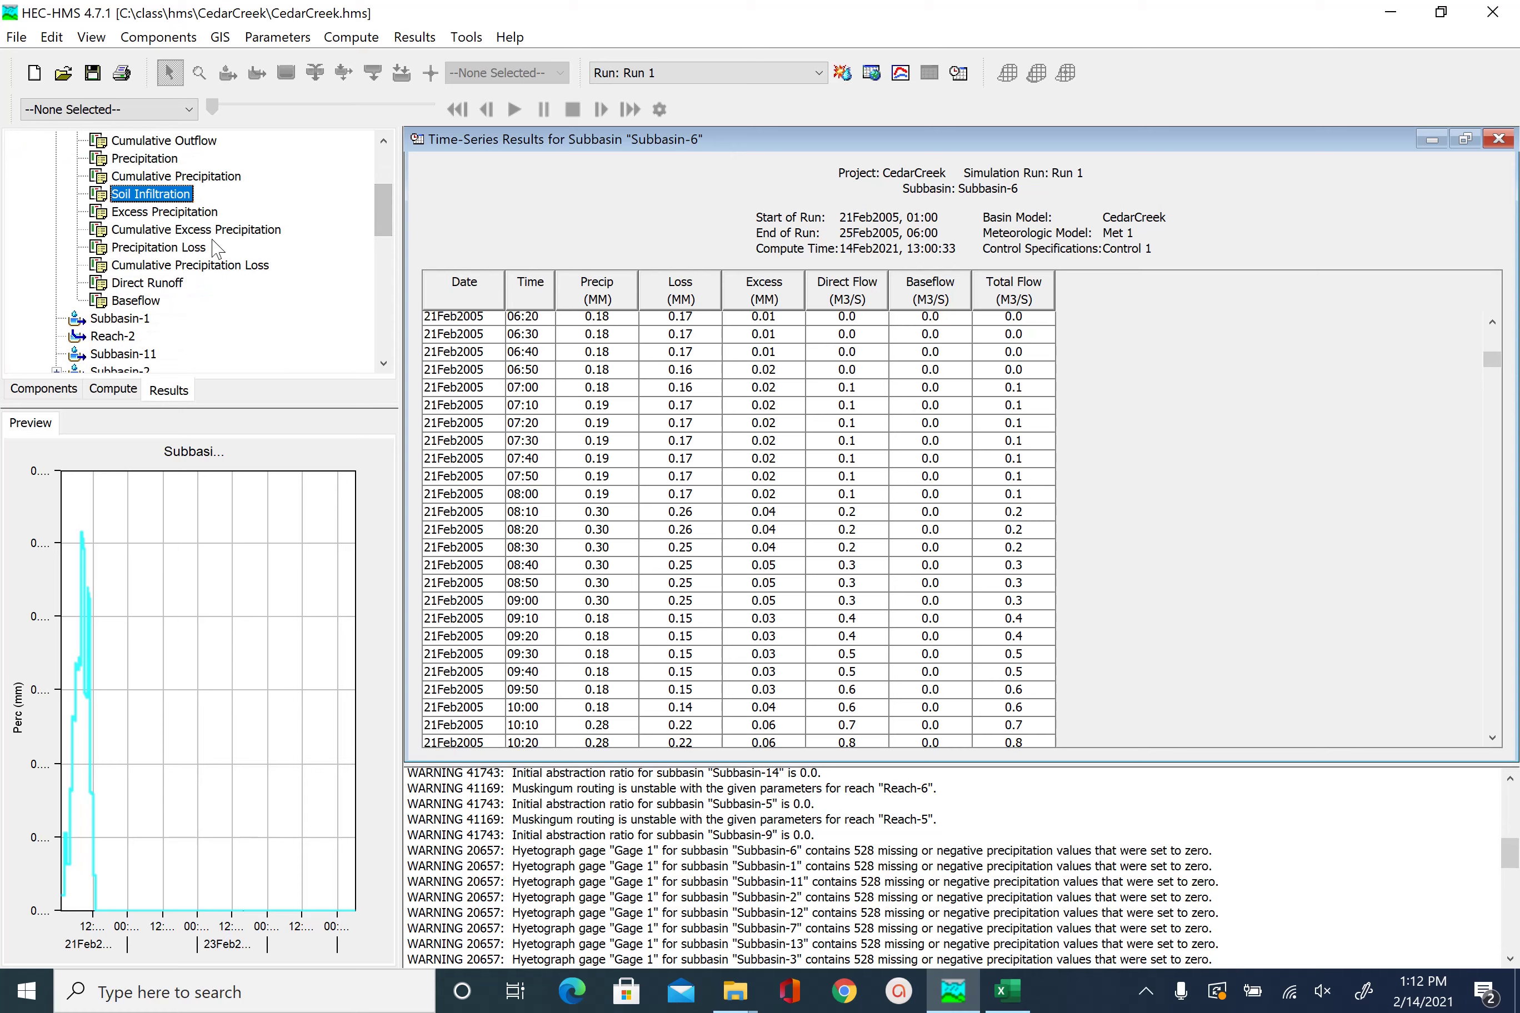
left_click(145, 218)
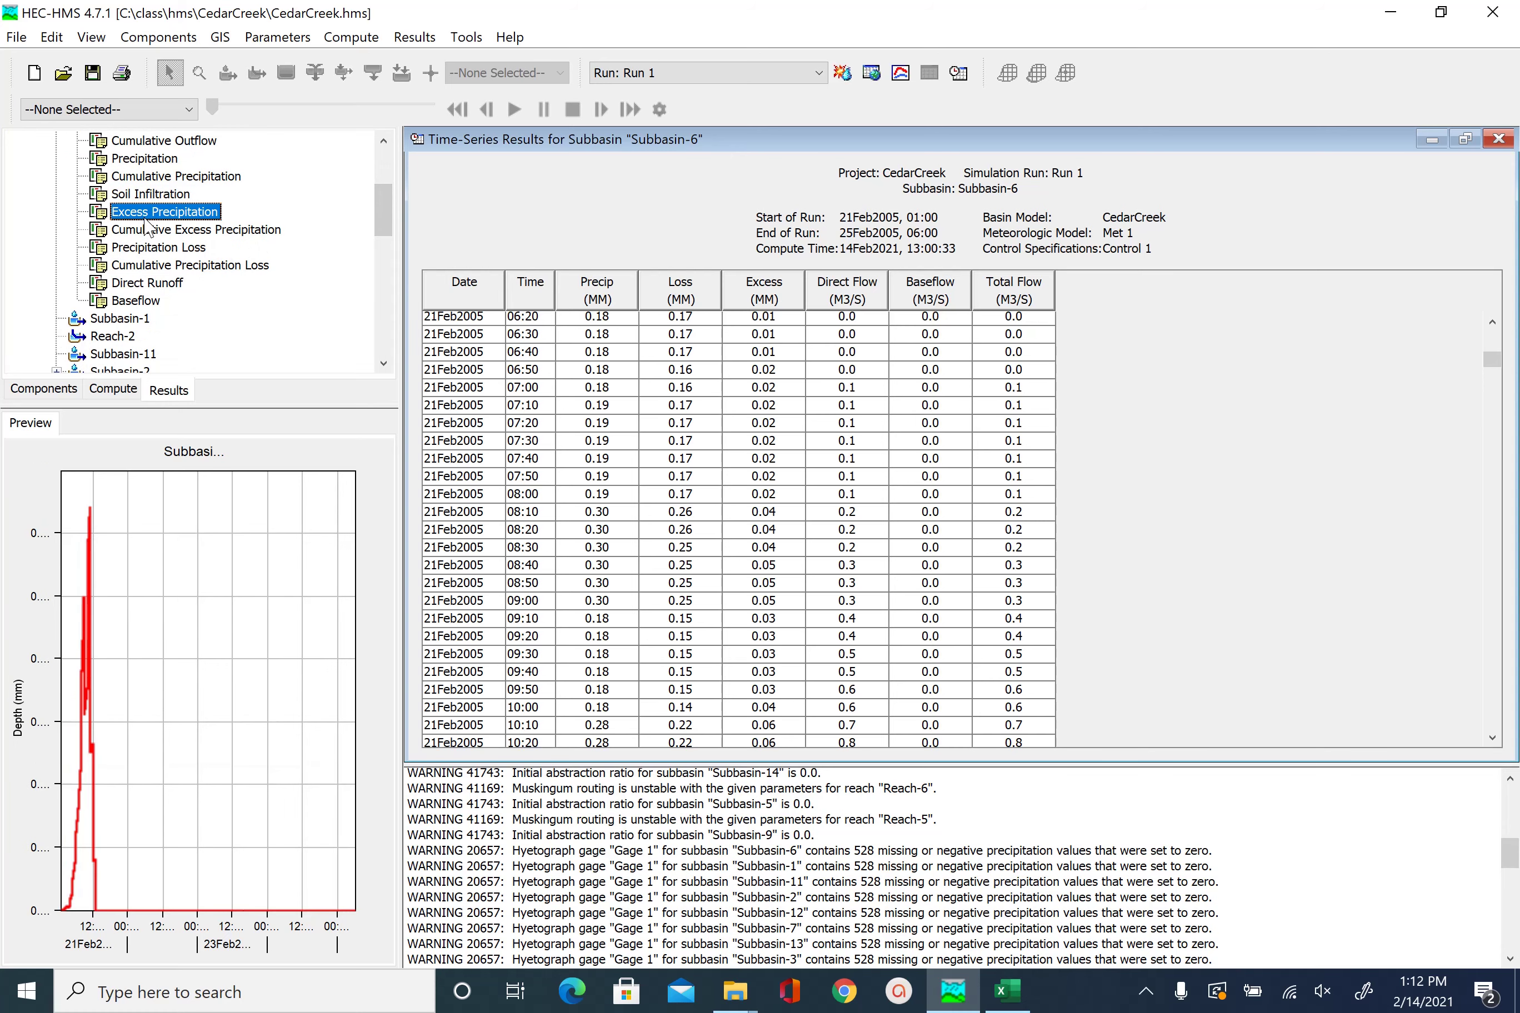
left_click(180, 253)
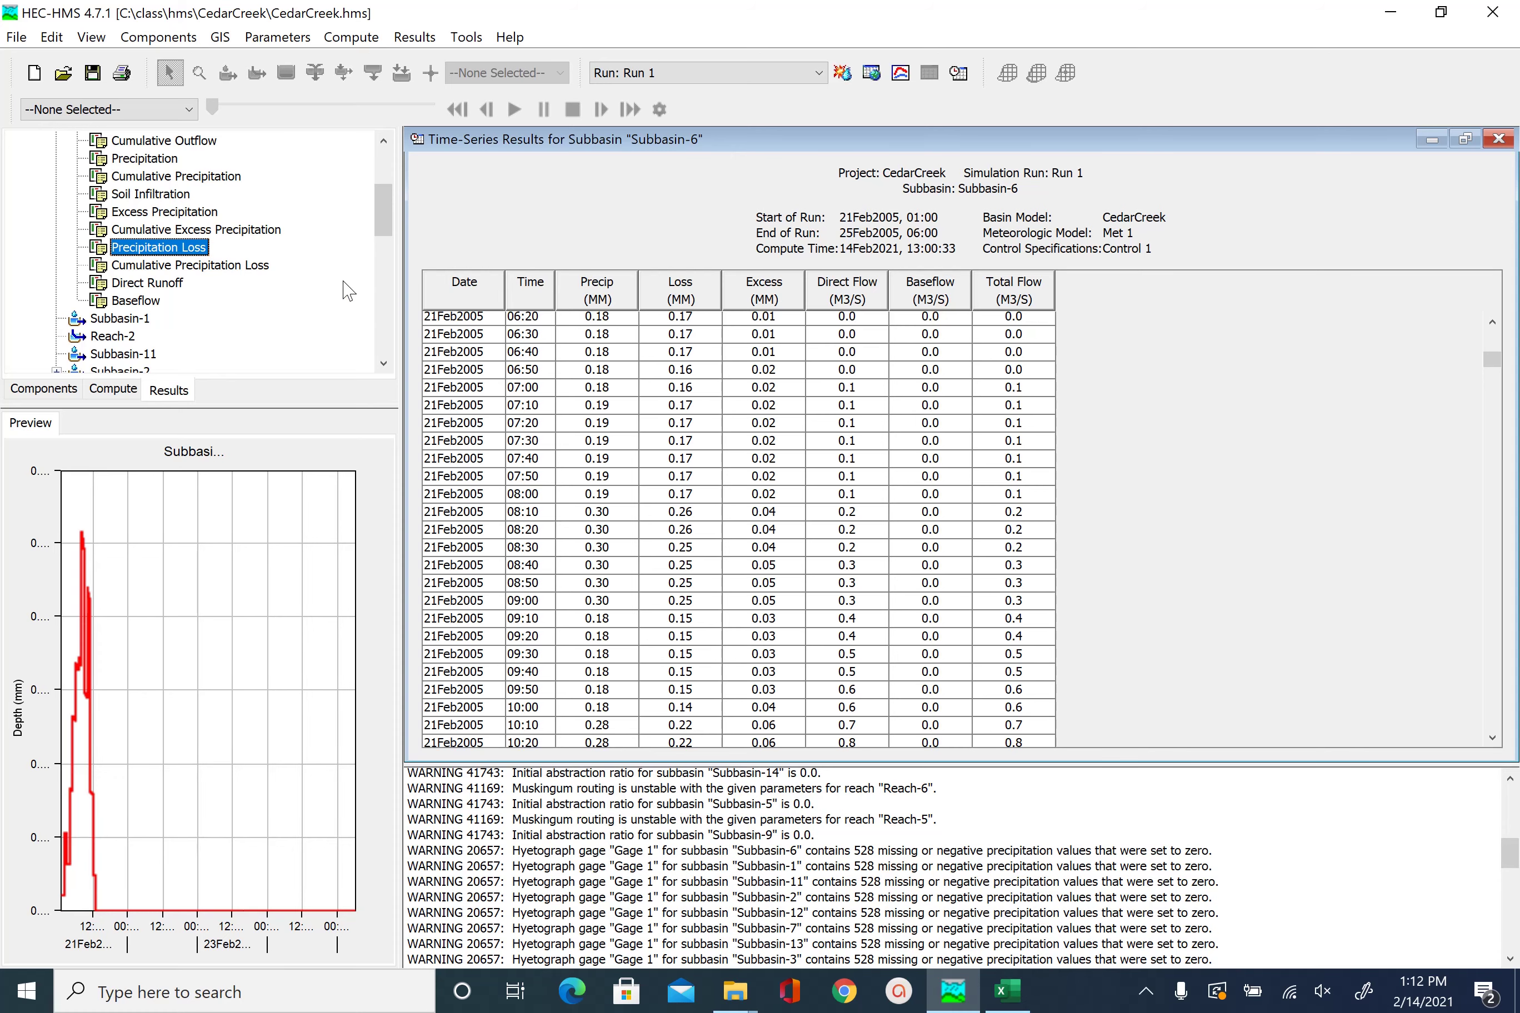
- Review the Run 1 results of Sink-1 in its graph, summary table and time-series table
left_click_drag(386, 228, 396, 350)
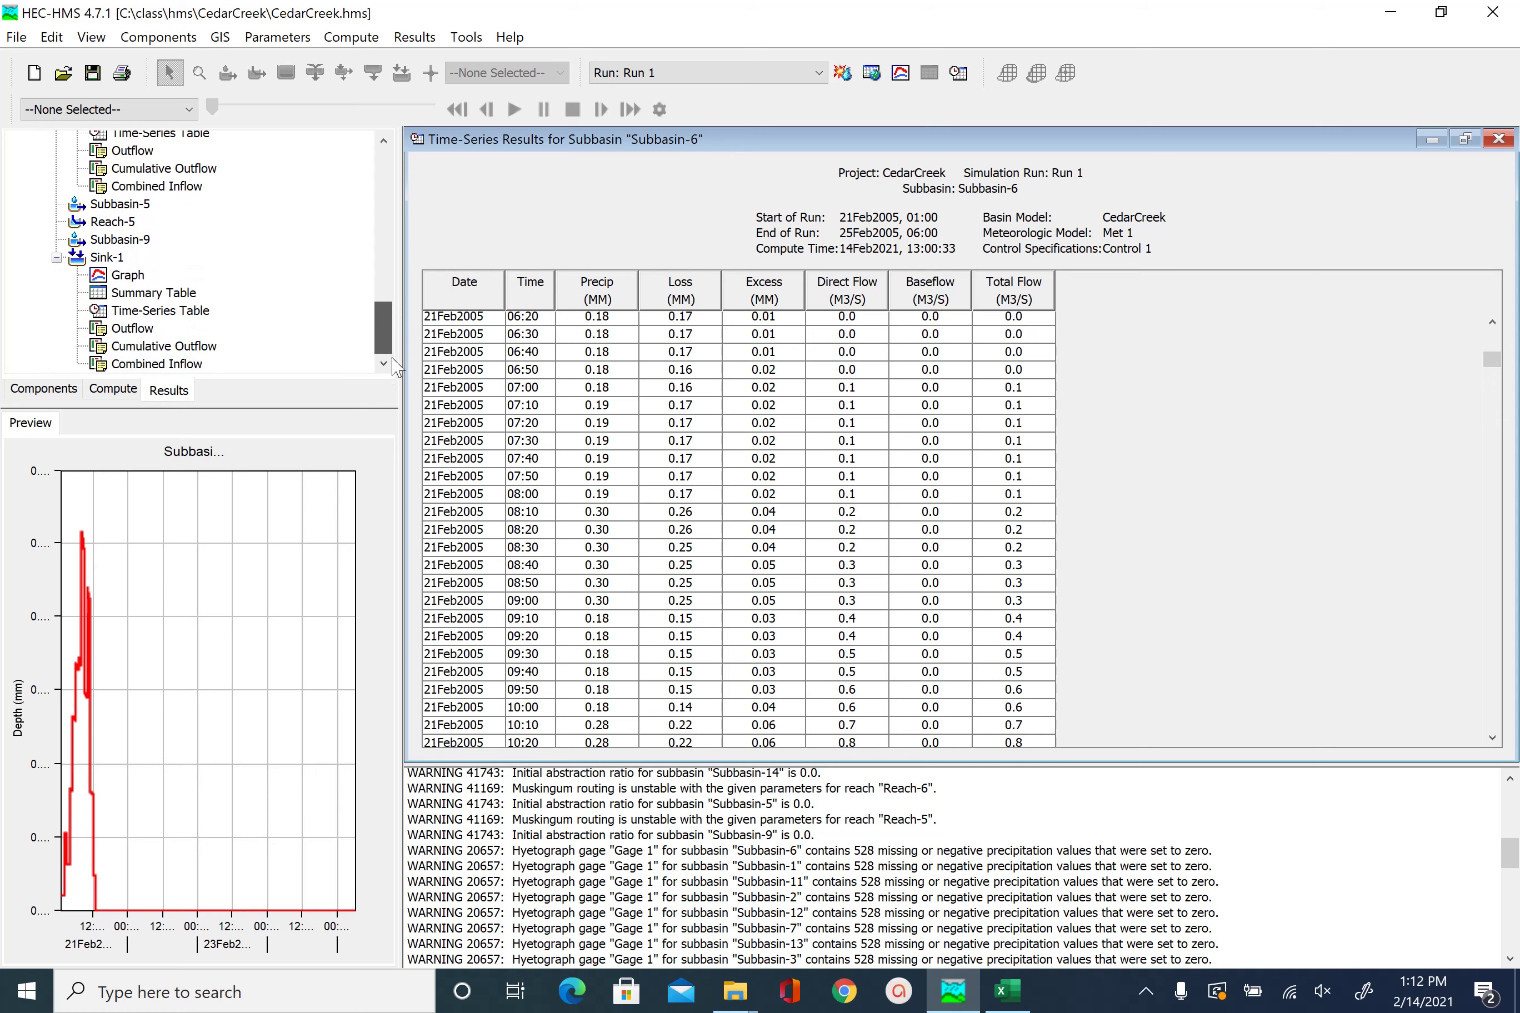
left_click(107, 257)
left_click(125, 275)
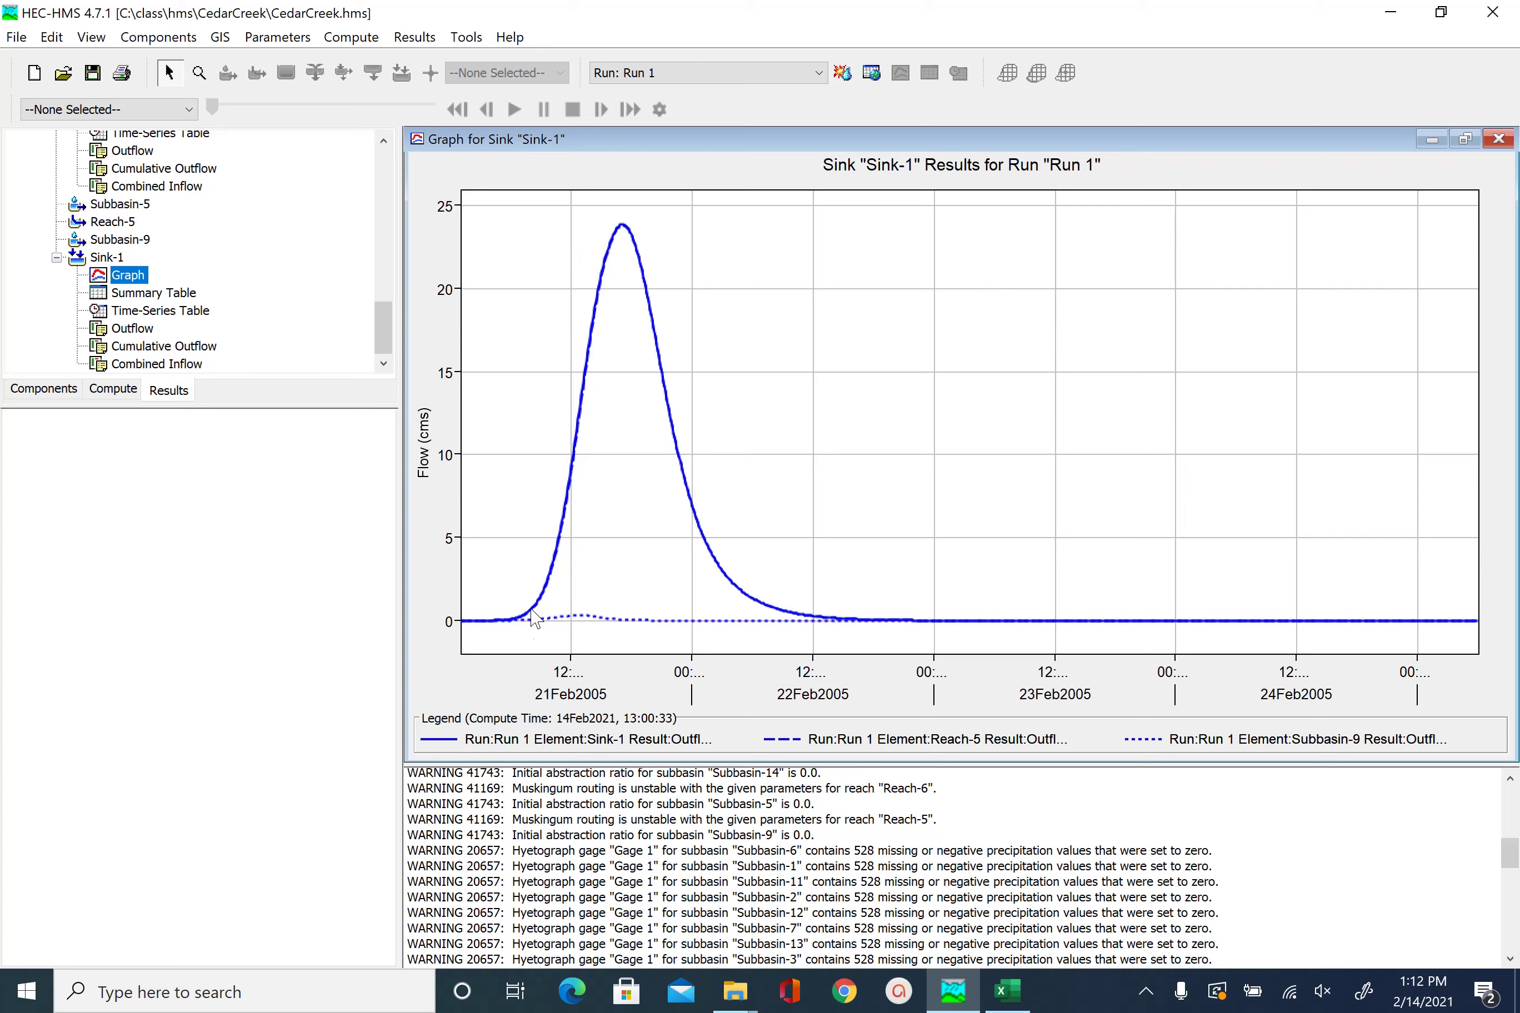
mouse_move(556, 629)
left_click(173, 296)
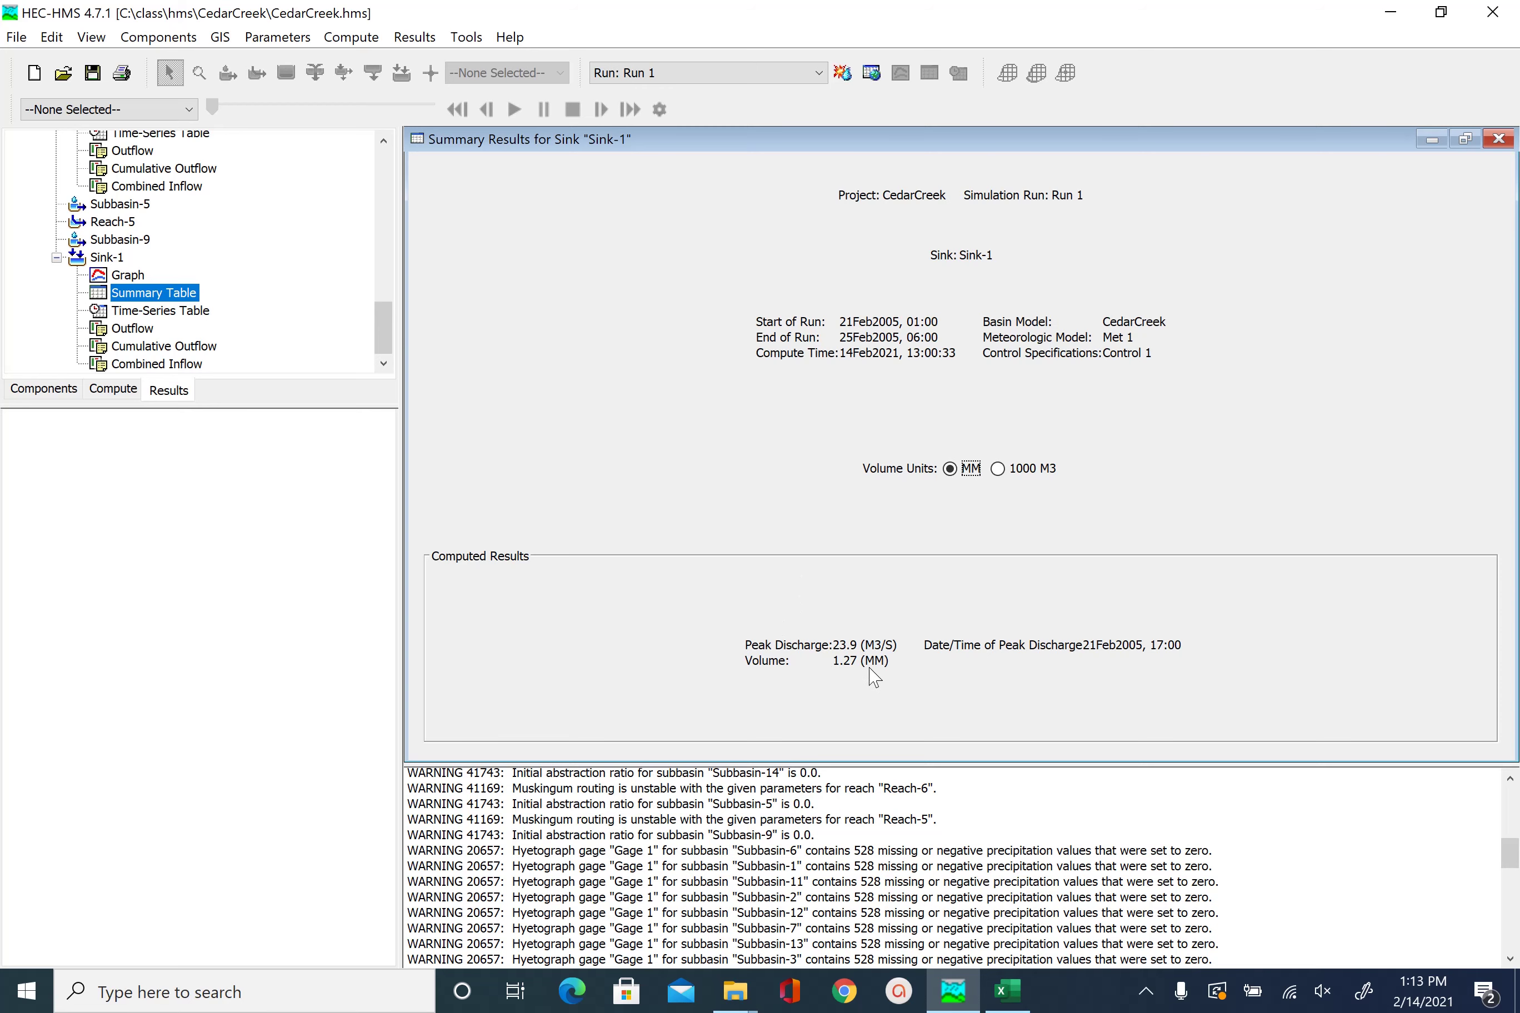
left_click(184, 317)
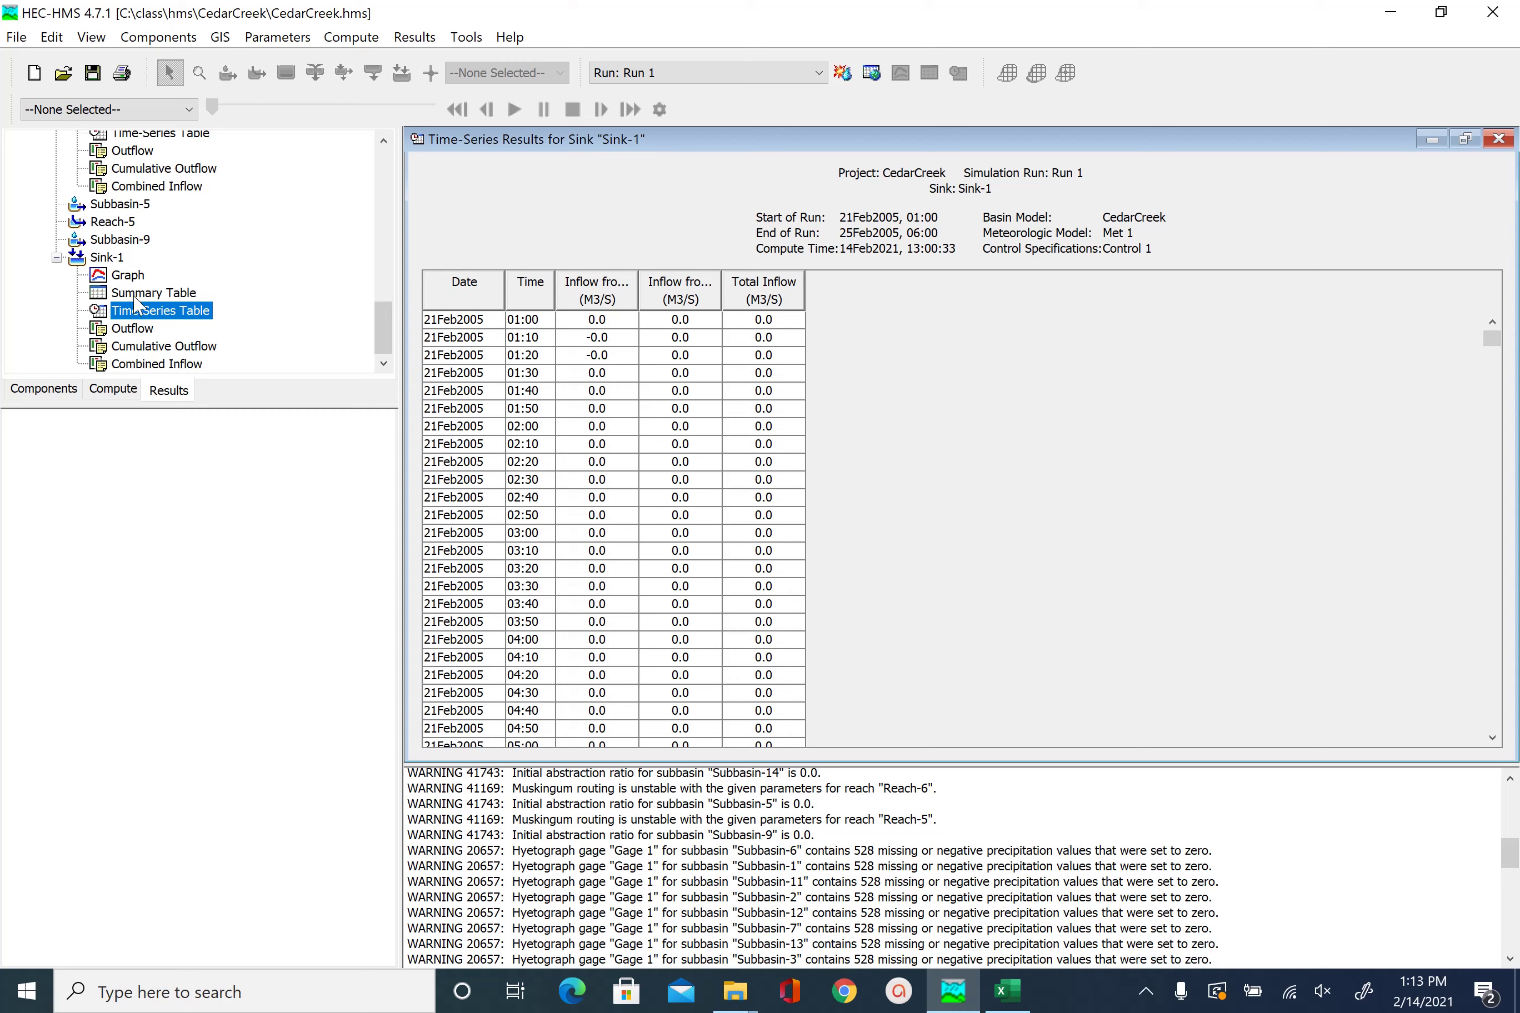
- Preview the outflow, cumulative outflow and combined inflow plots of Sink-1
left_click(131, 335)
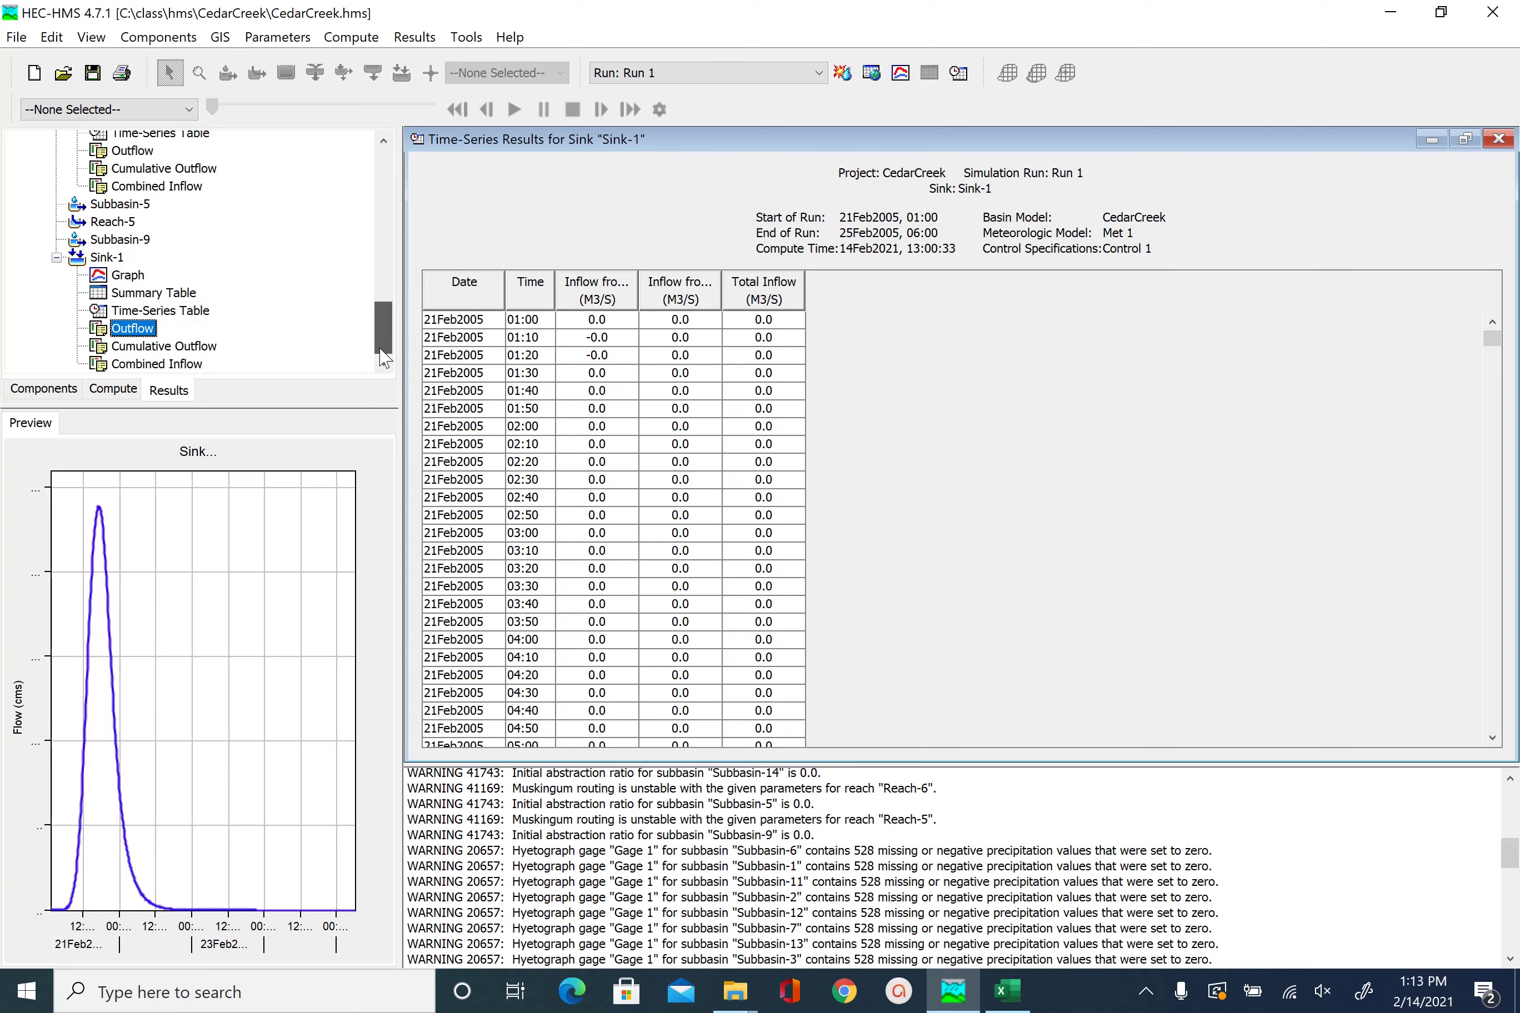
left_click(166, 347)
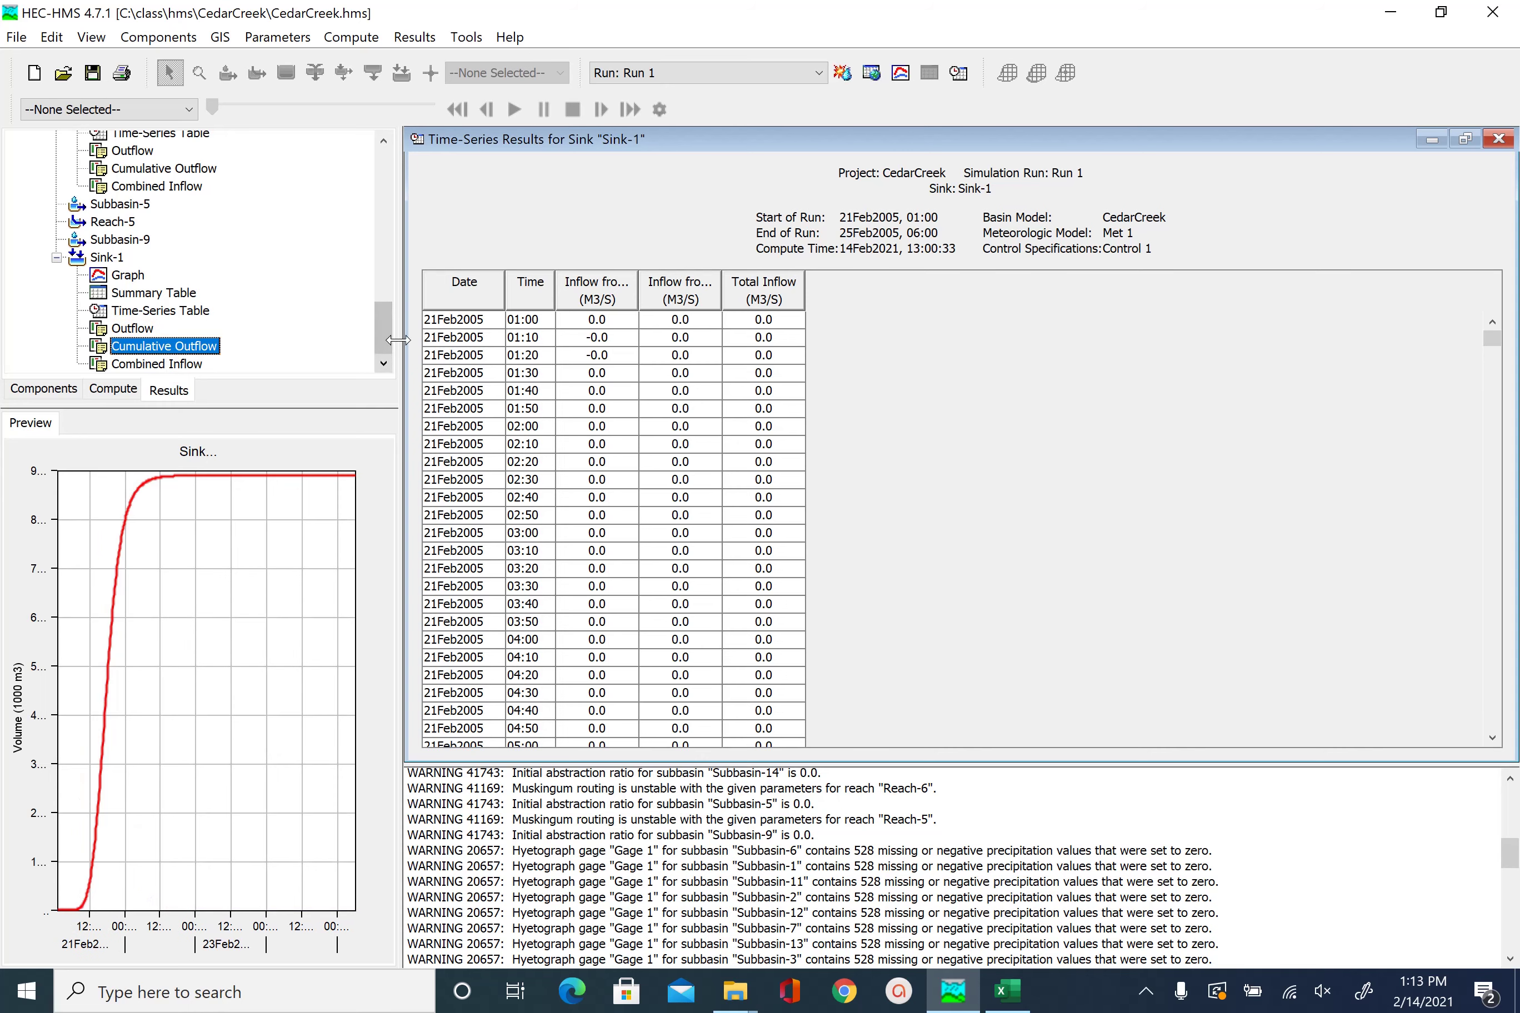
left_click(160, 365)
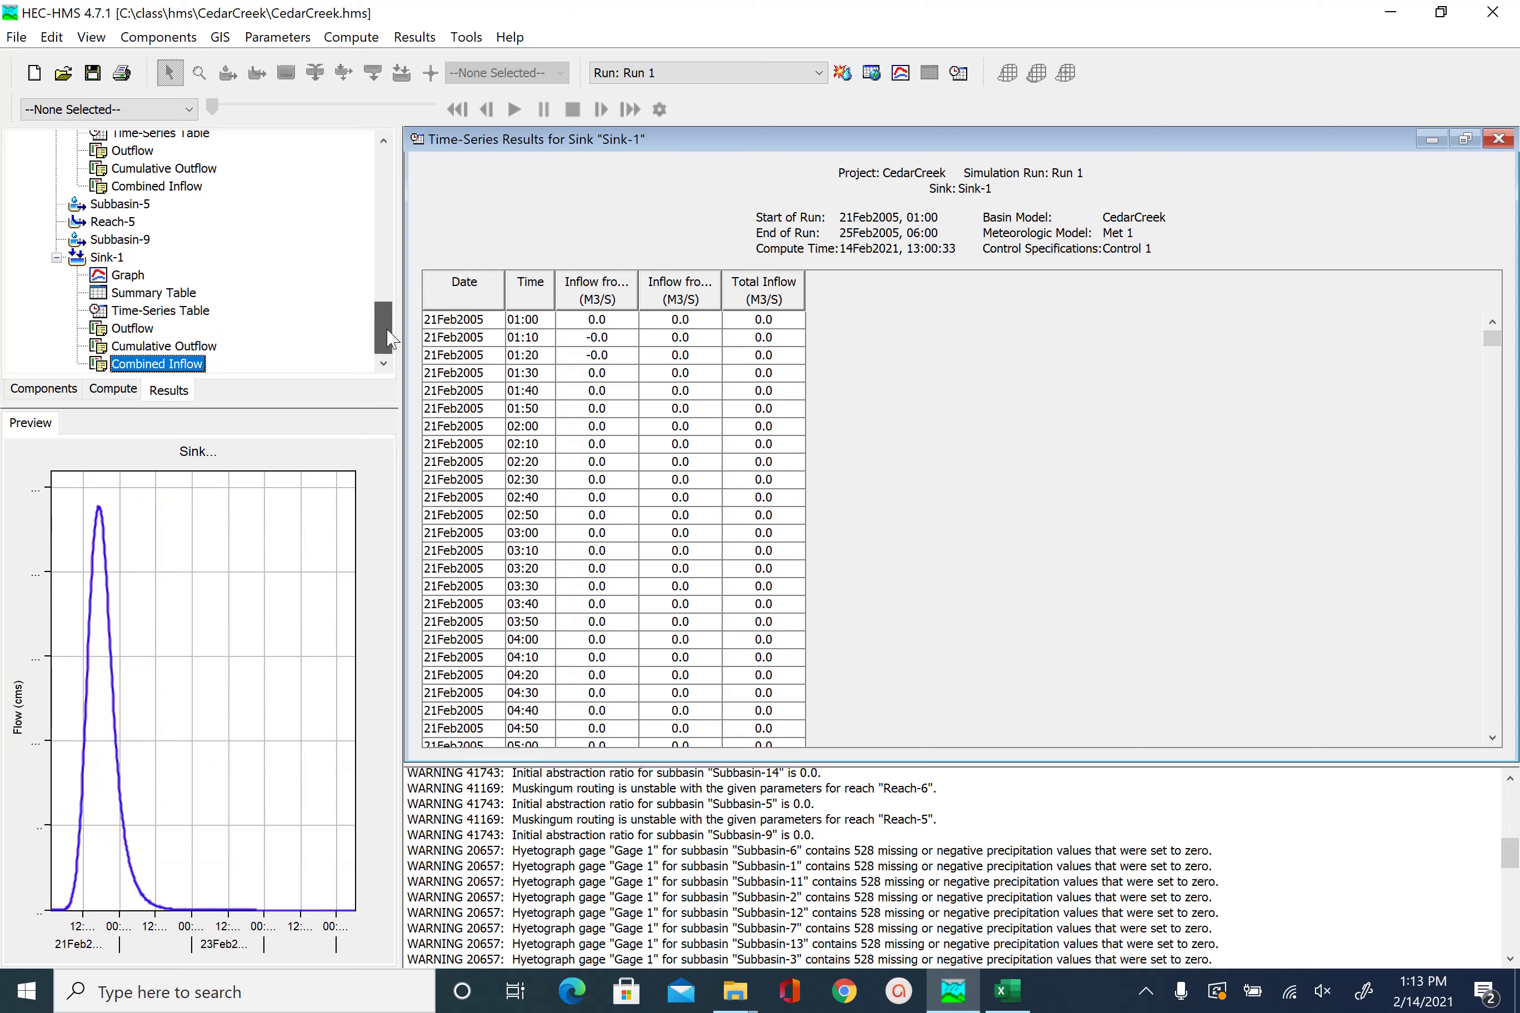
- Compare Reach-3's inflow and outflow in its results graph, and view its summary and time-series tables
left_click_drag(389, 339, 384, 274)
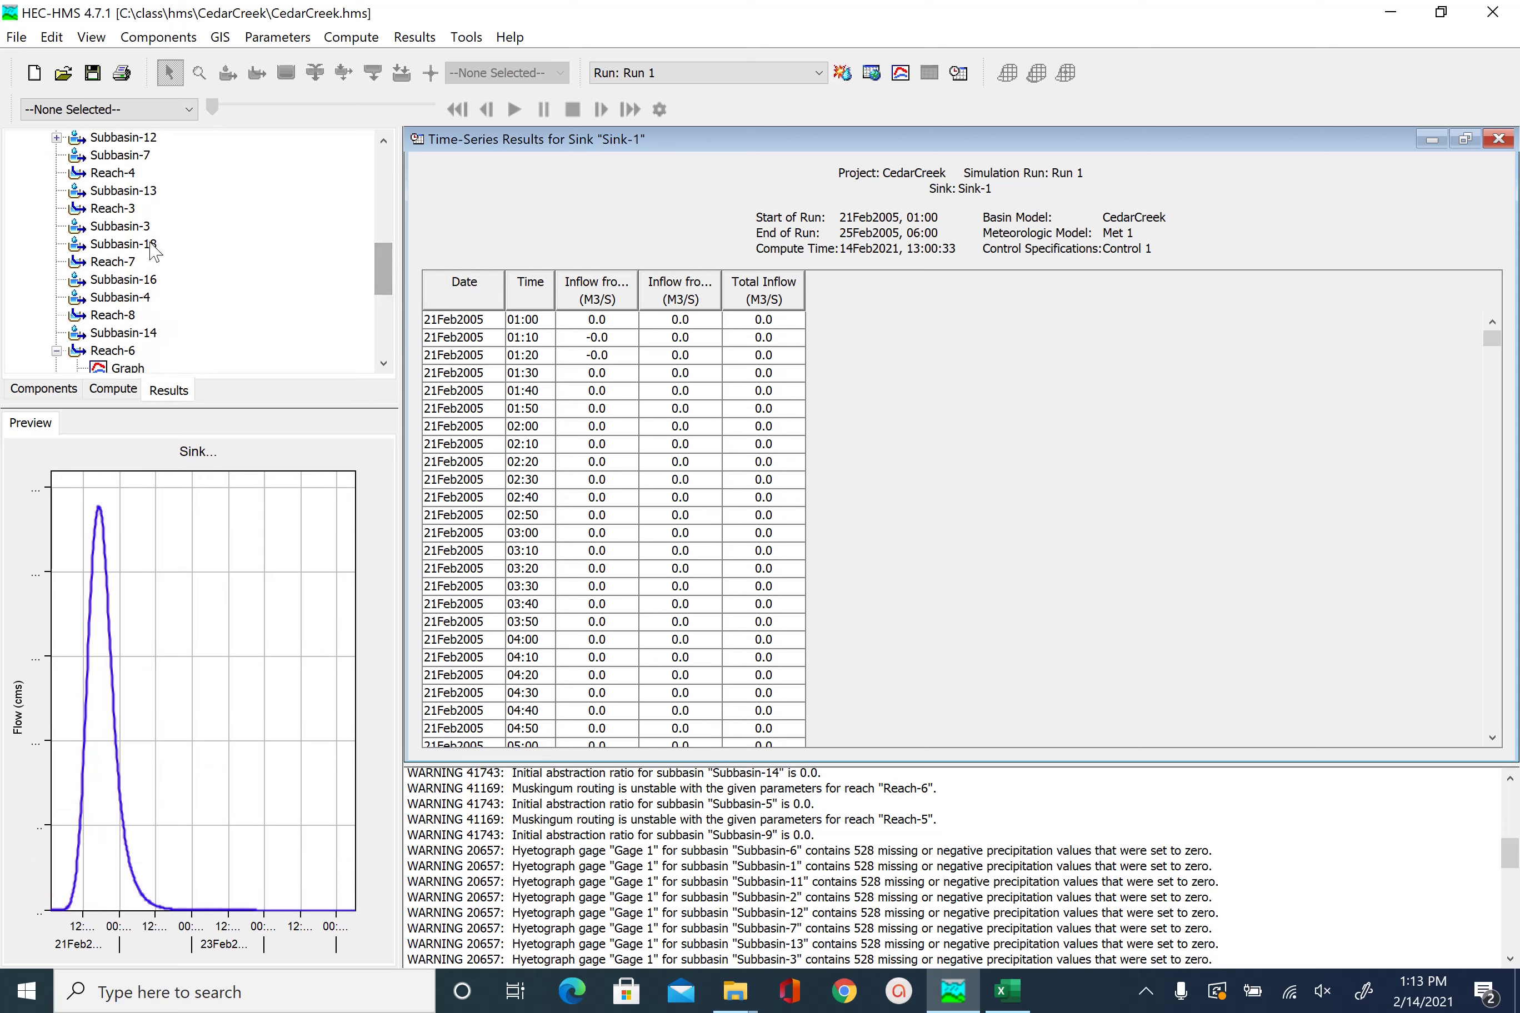
double_click(110, 212)
left_click(124, 226)
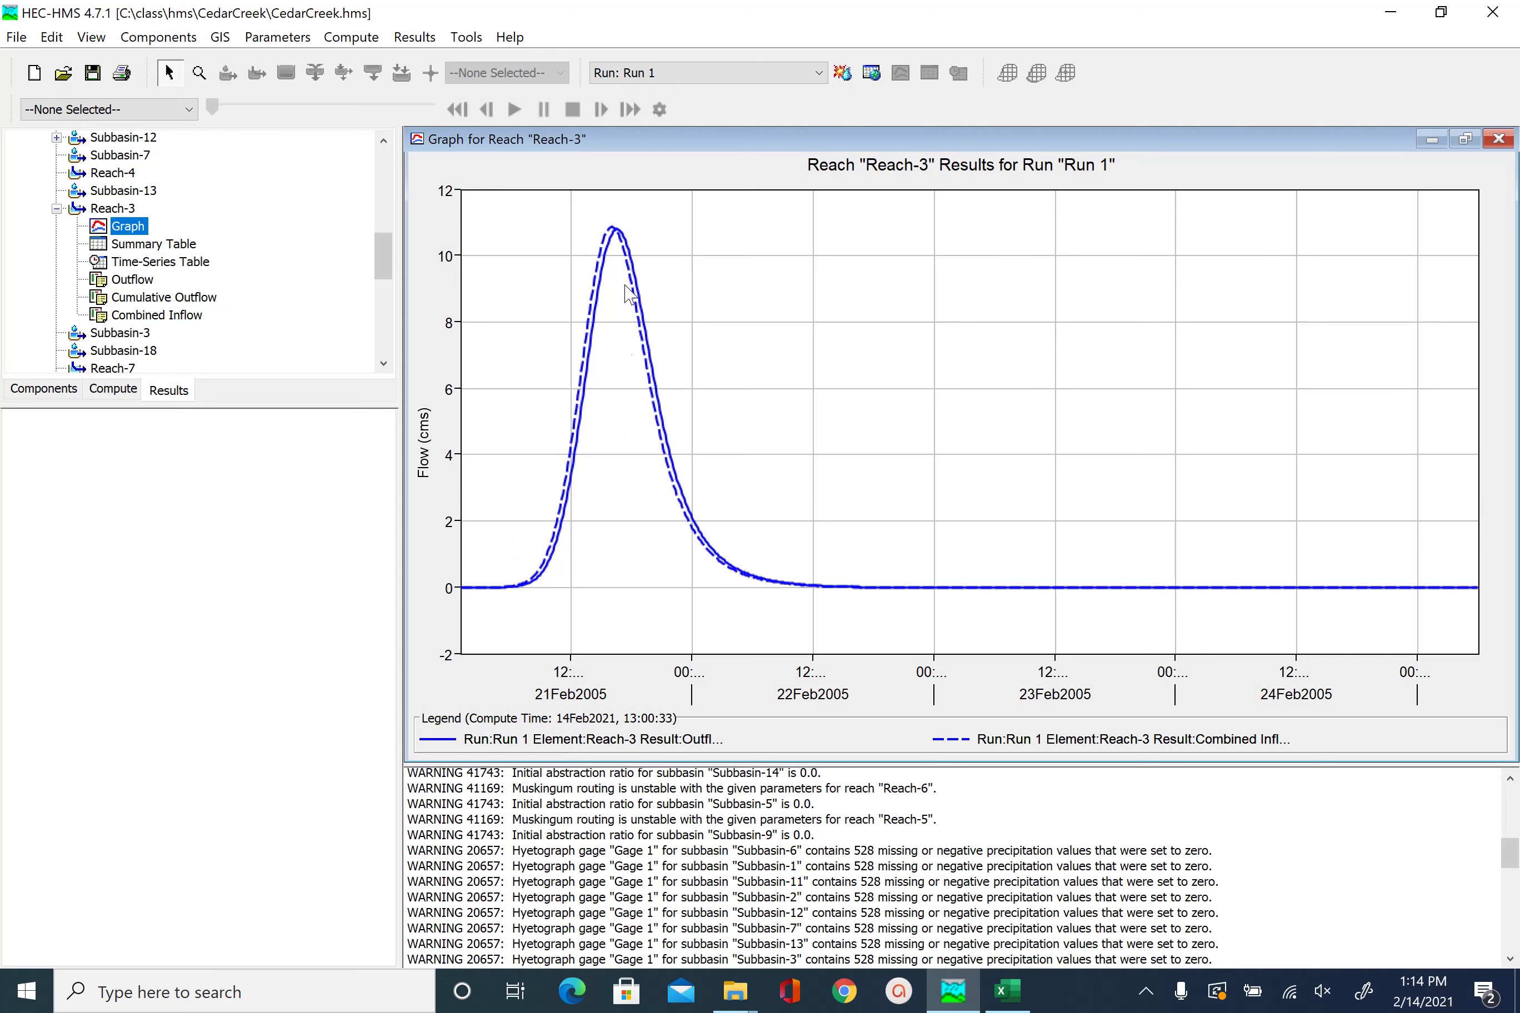
mouse_move(648, 337)
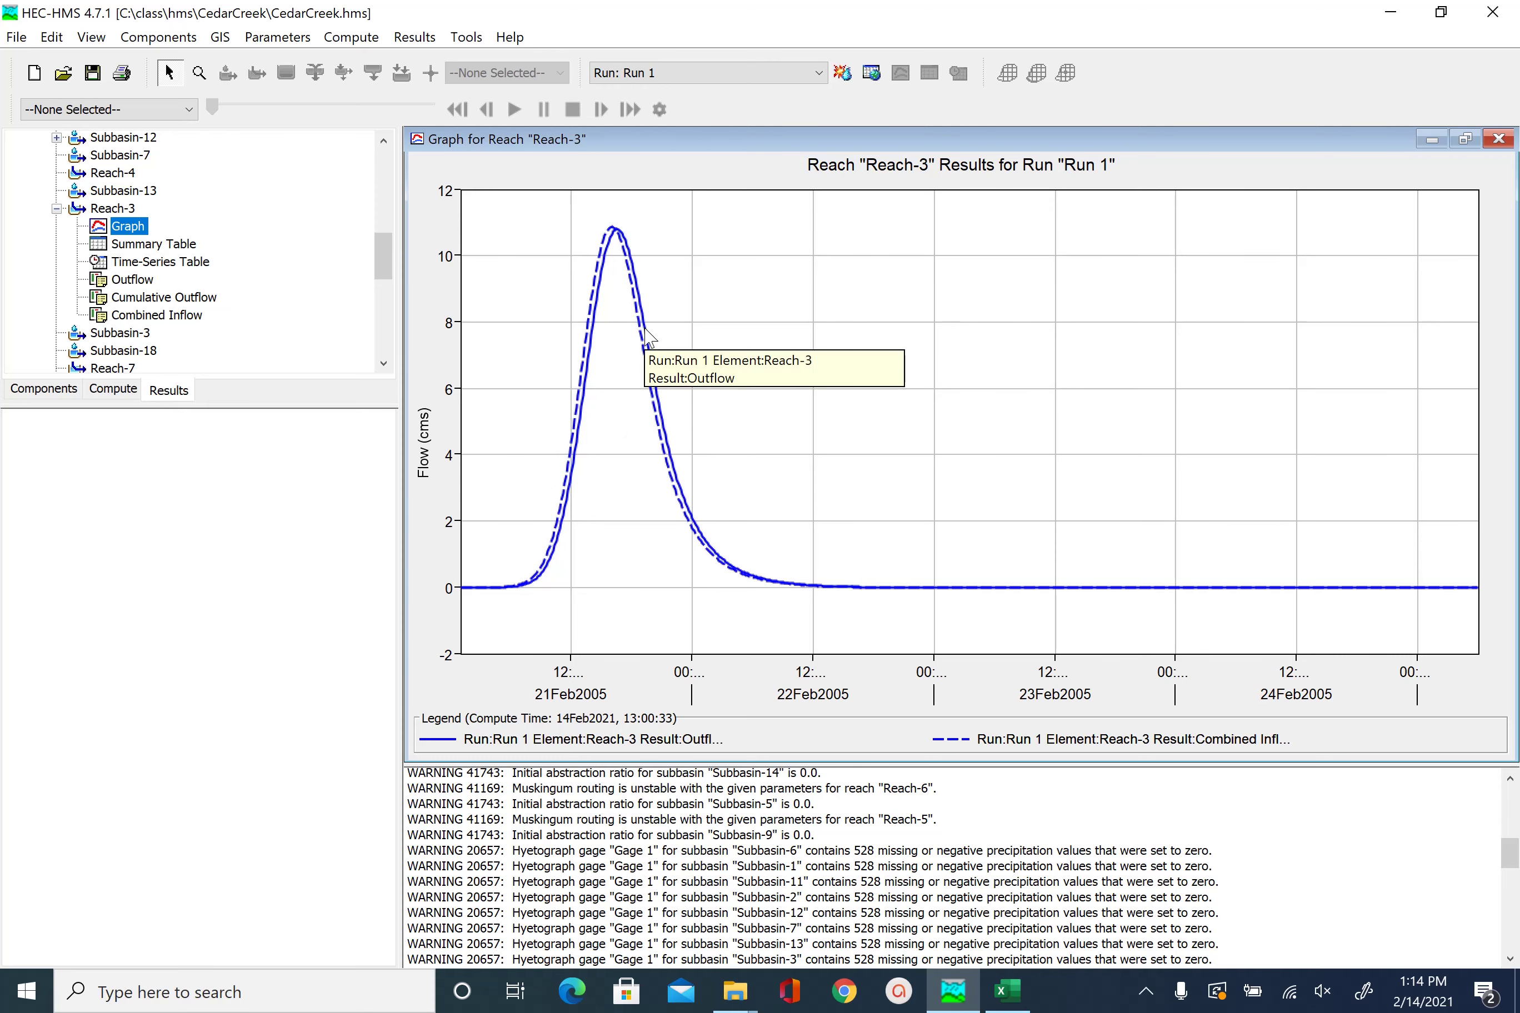
left_click(191, 248)
left_click(191, 266)
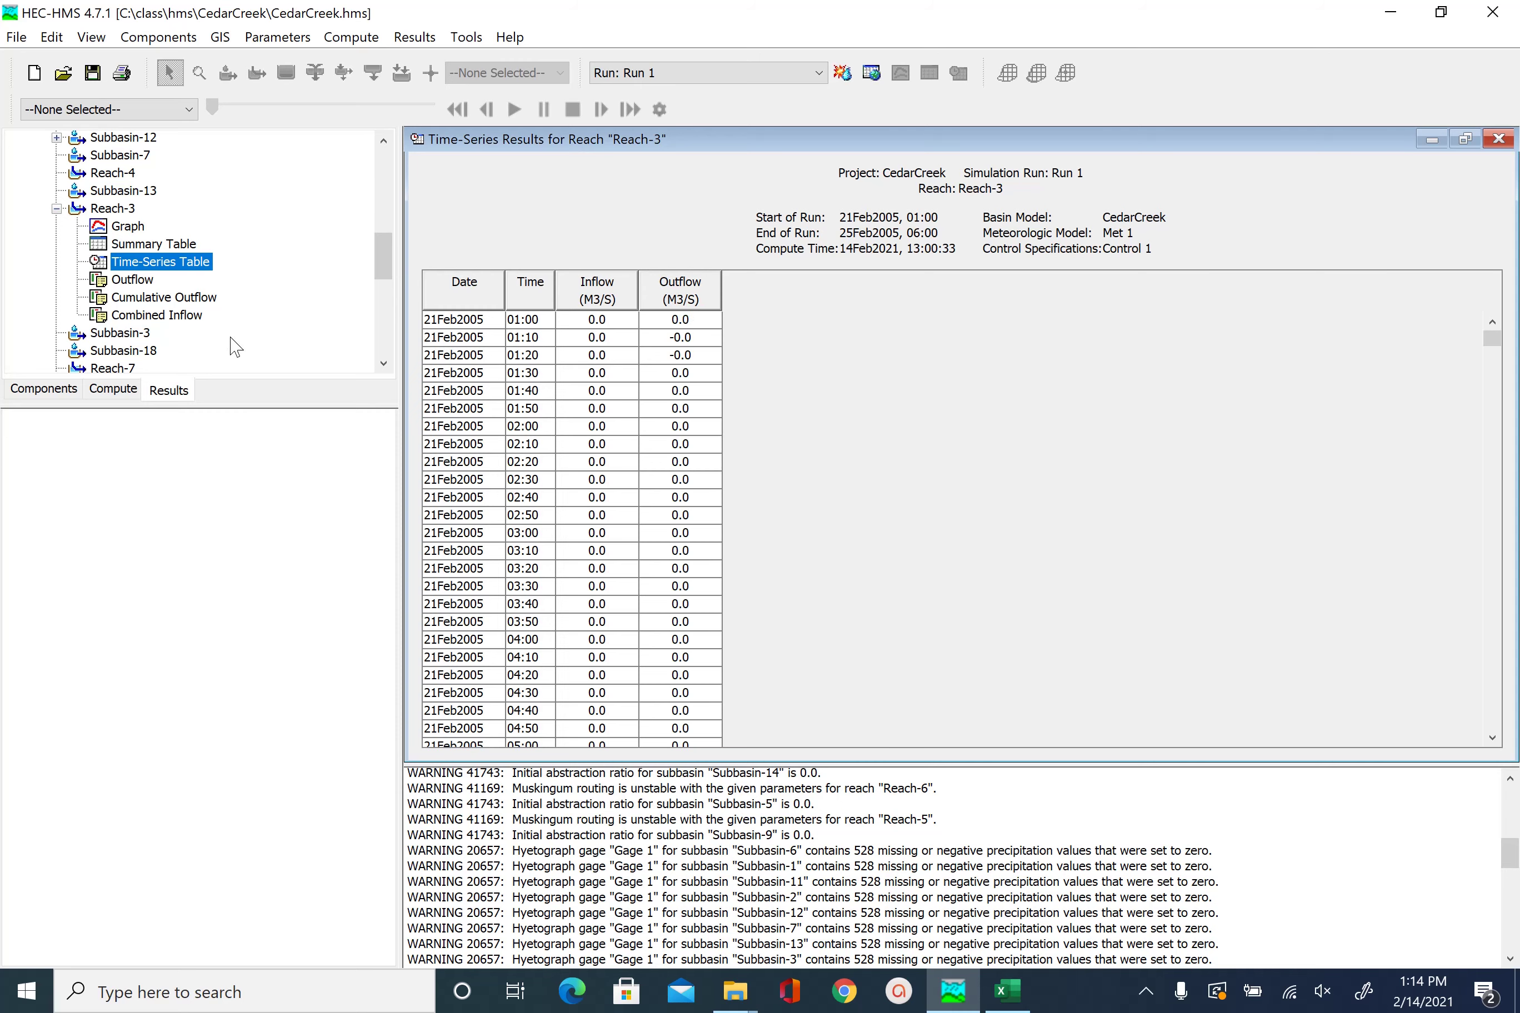
- Preview Reach-3's outflow, cumulative outflow and combined inflow plots, and collapse its result list
left_click(133, 280)
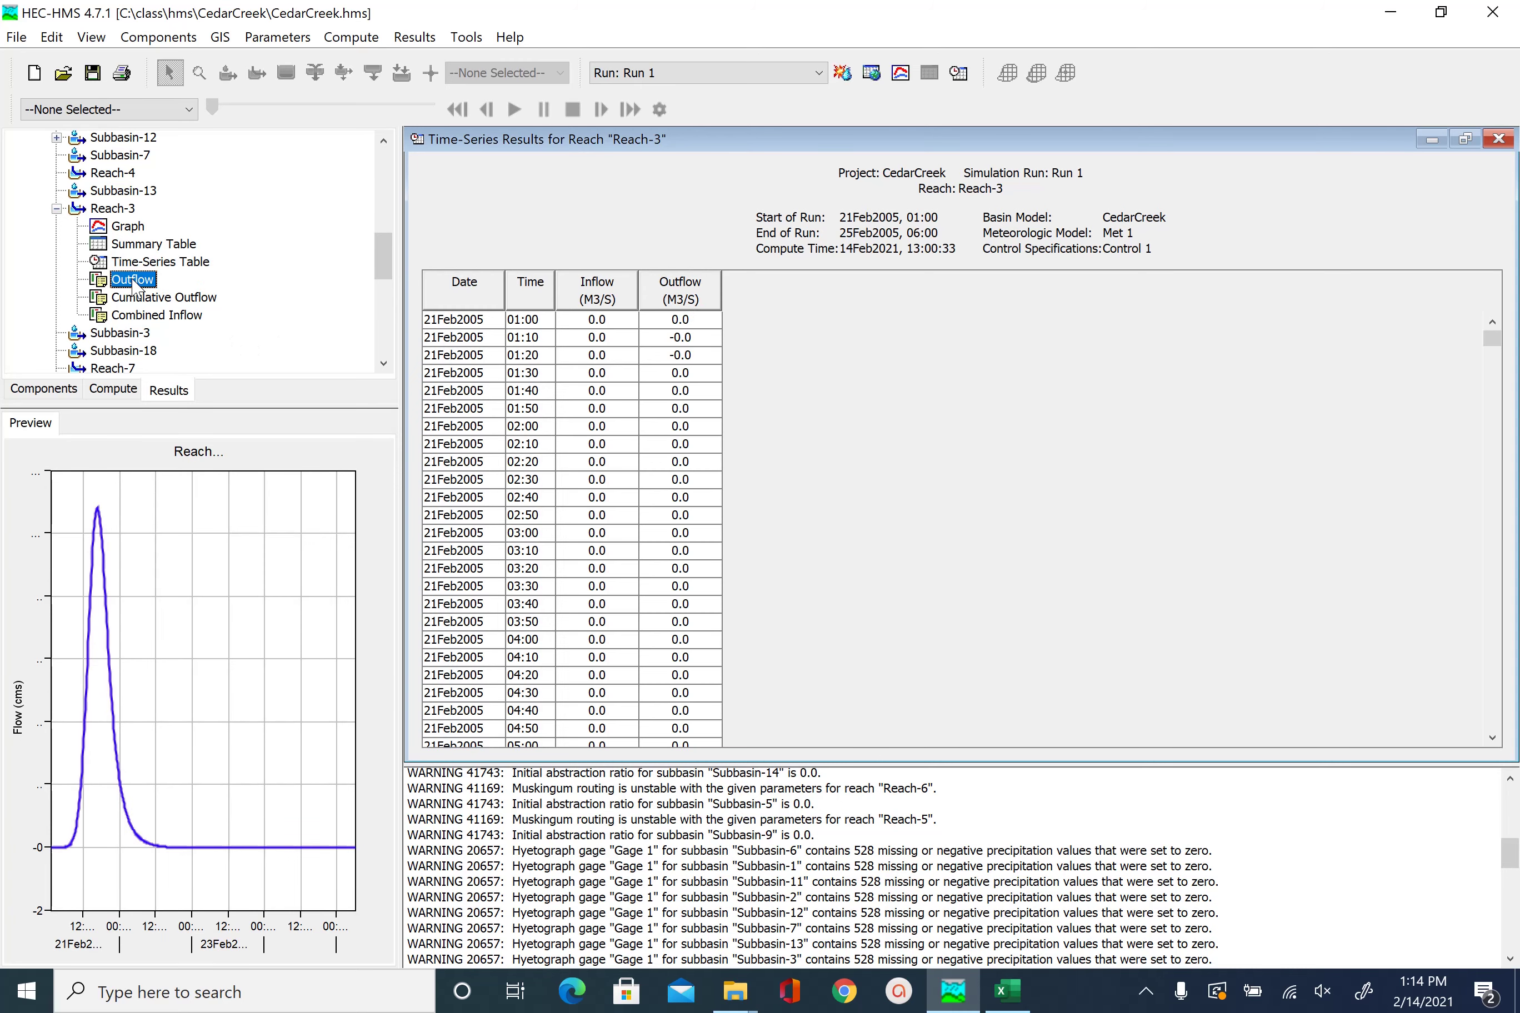
left_click(163, 301)
left_click(173, 319)
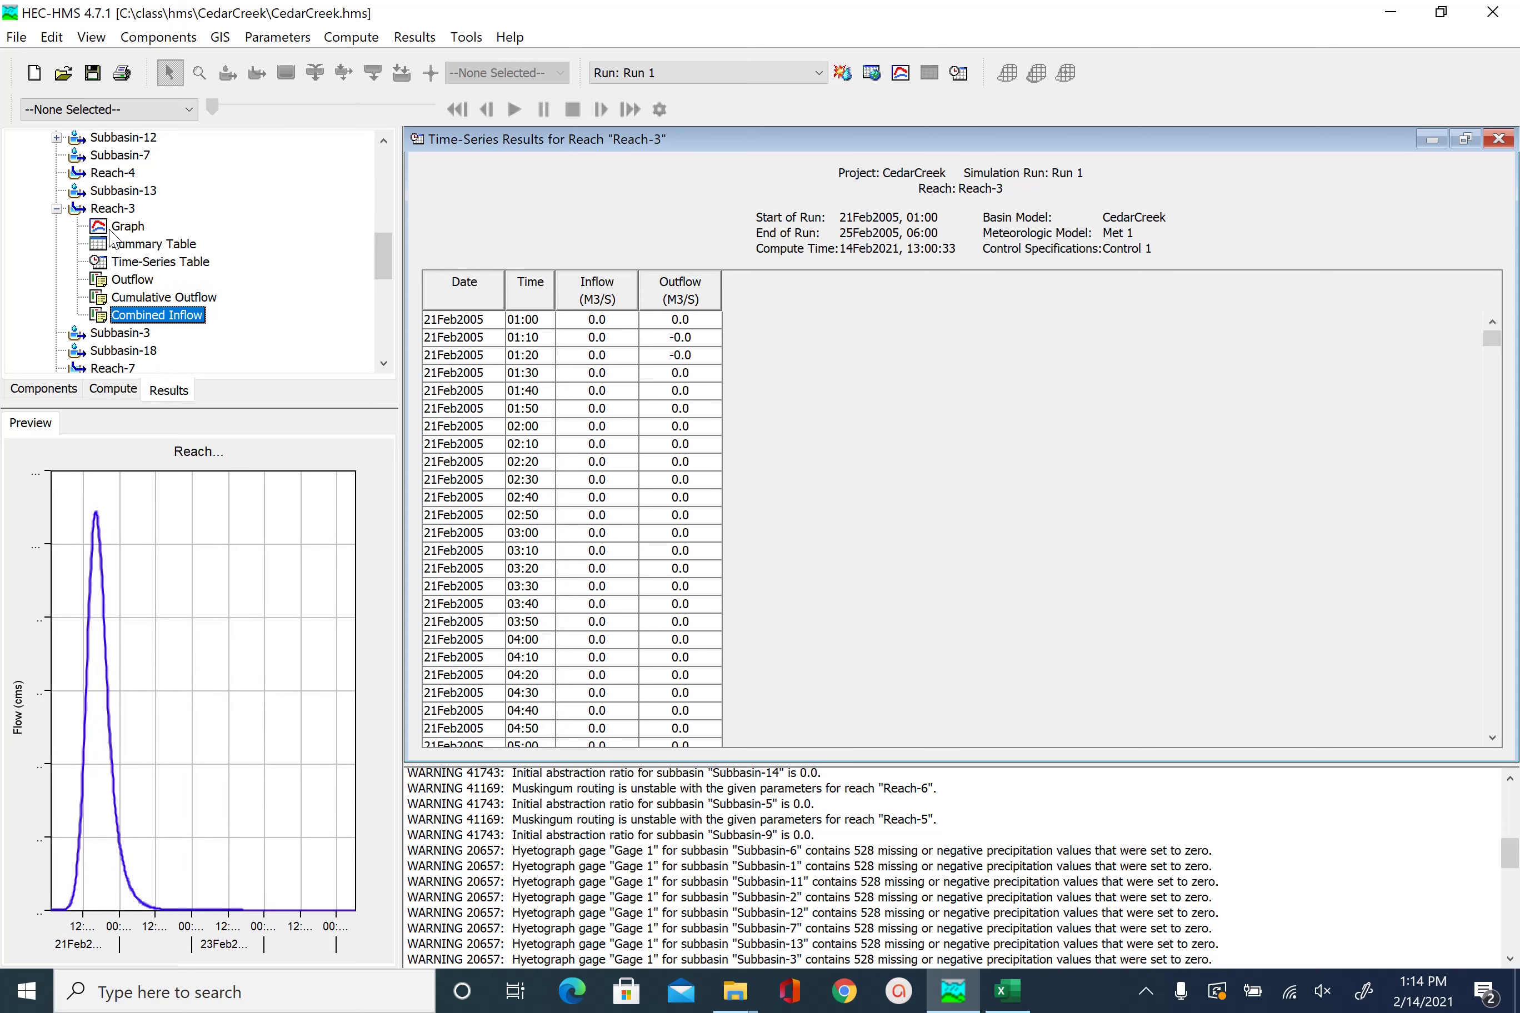
left_click(57, 209)
scroll(134, 236, "up", 5)
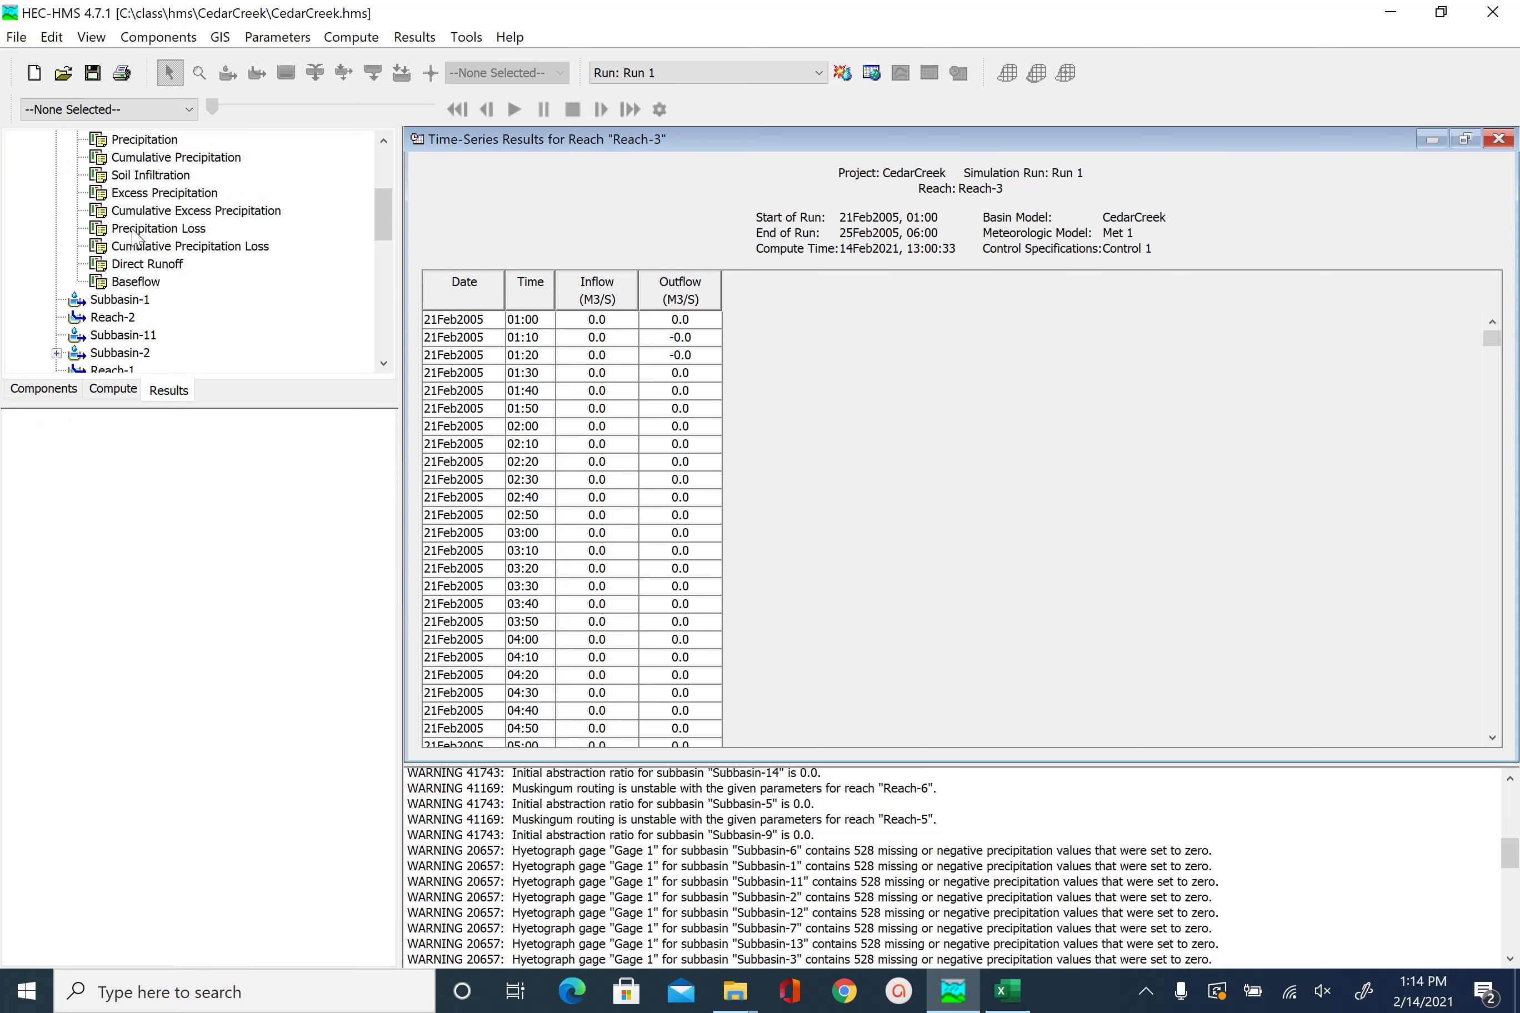
scroll(134, 236, "up", 5)
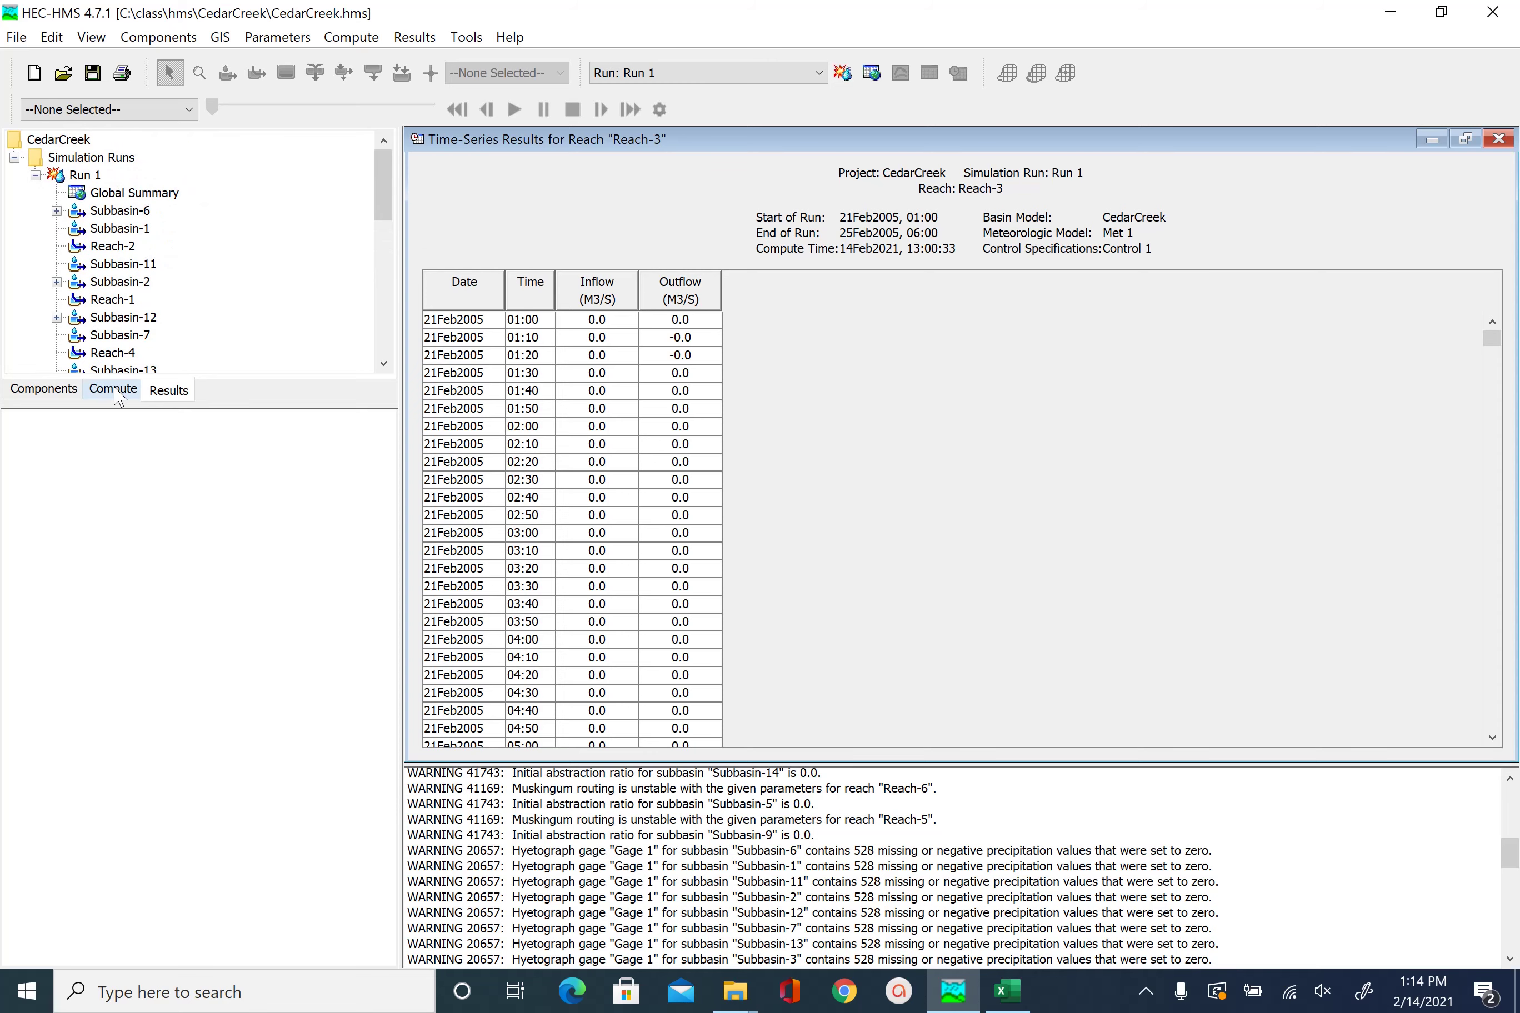
scroll(154, 353, "down", 10)
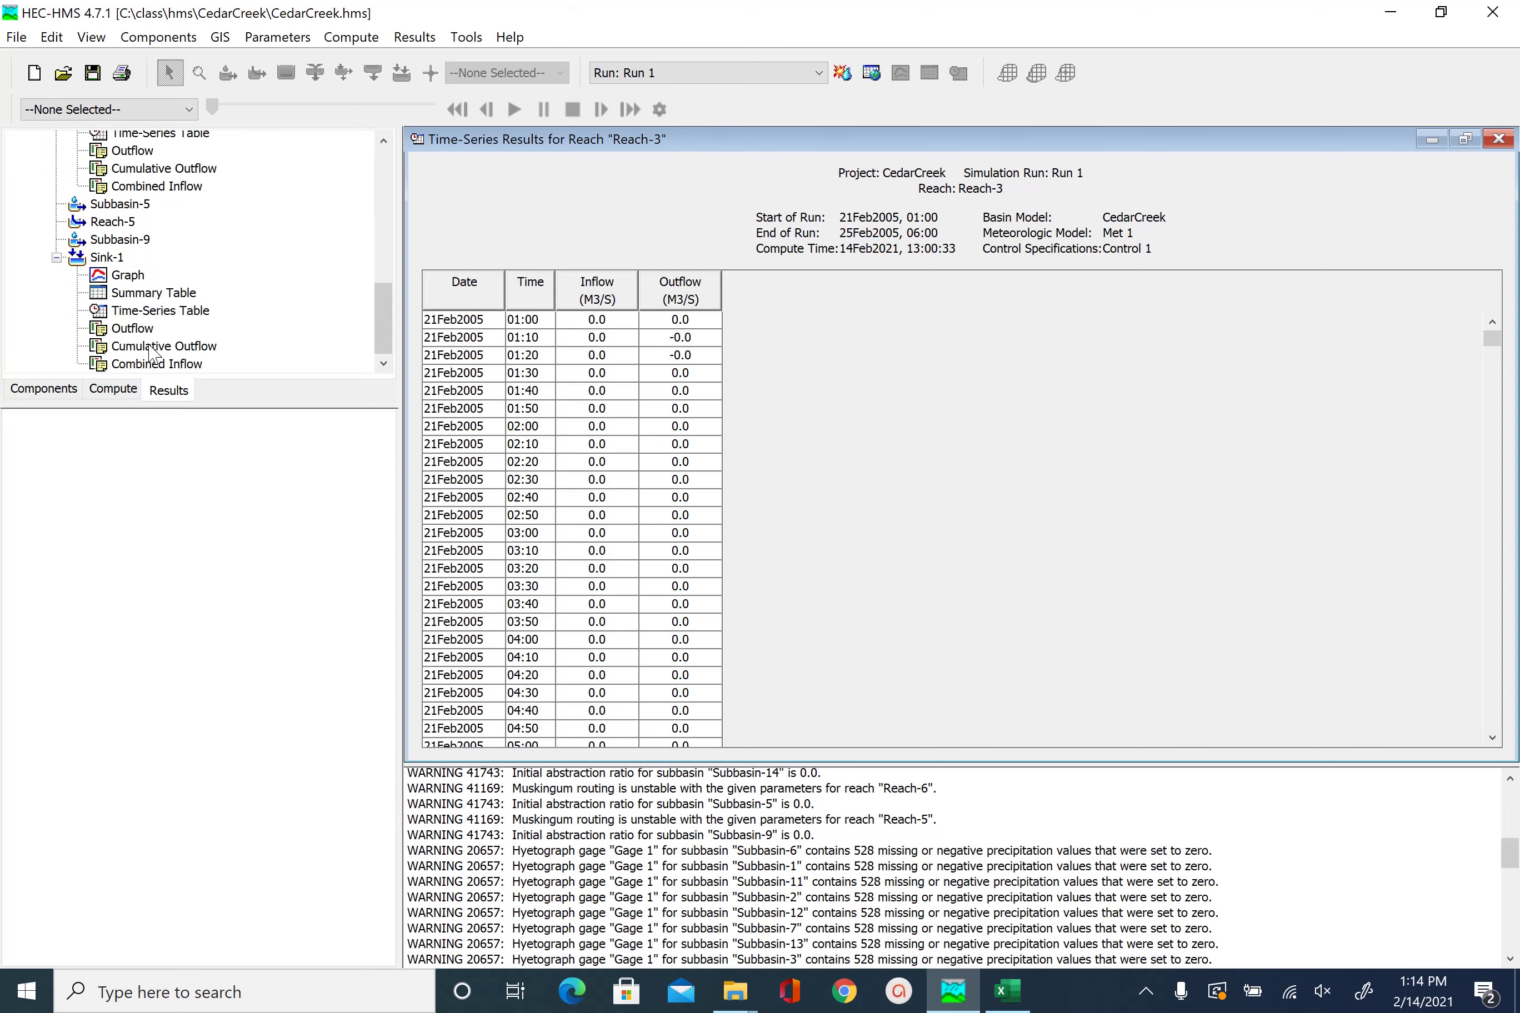
- Display the Run 1 results graph of Sink-1
left_click(126, 277)
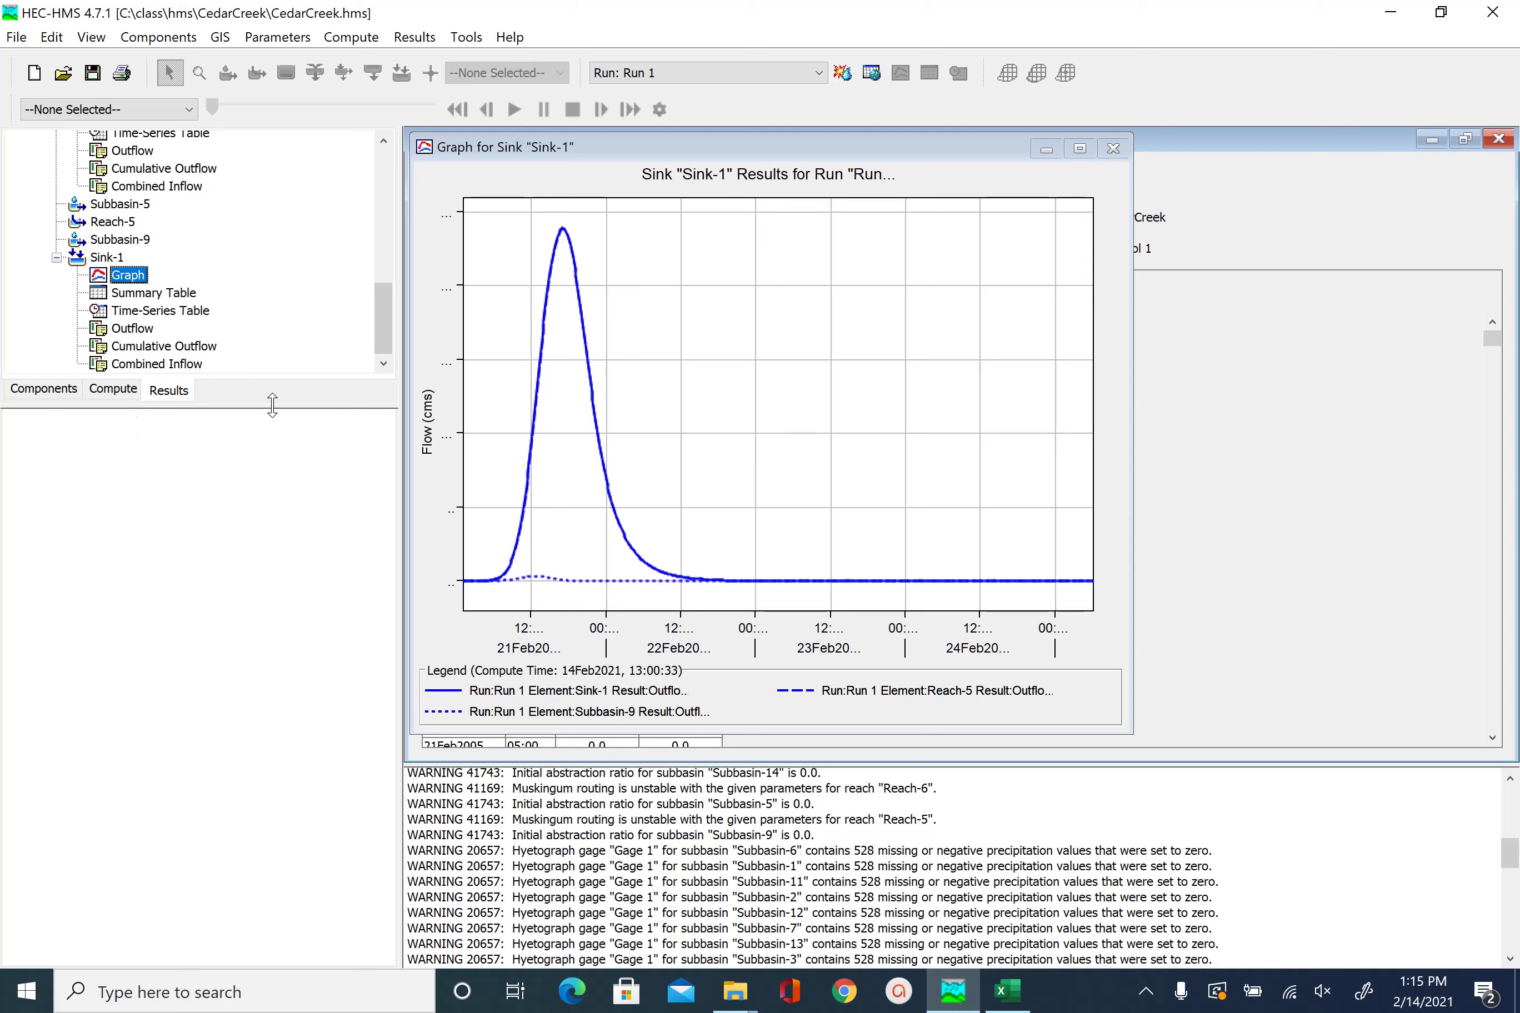
- Create a discharge gage named Gage 1 in the time-series data, with the description "Observed Discharge at Cedar Creek Outlet"
left_click(45, 391)
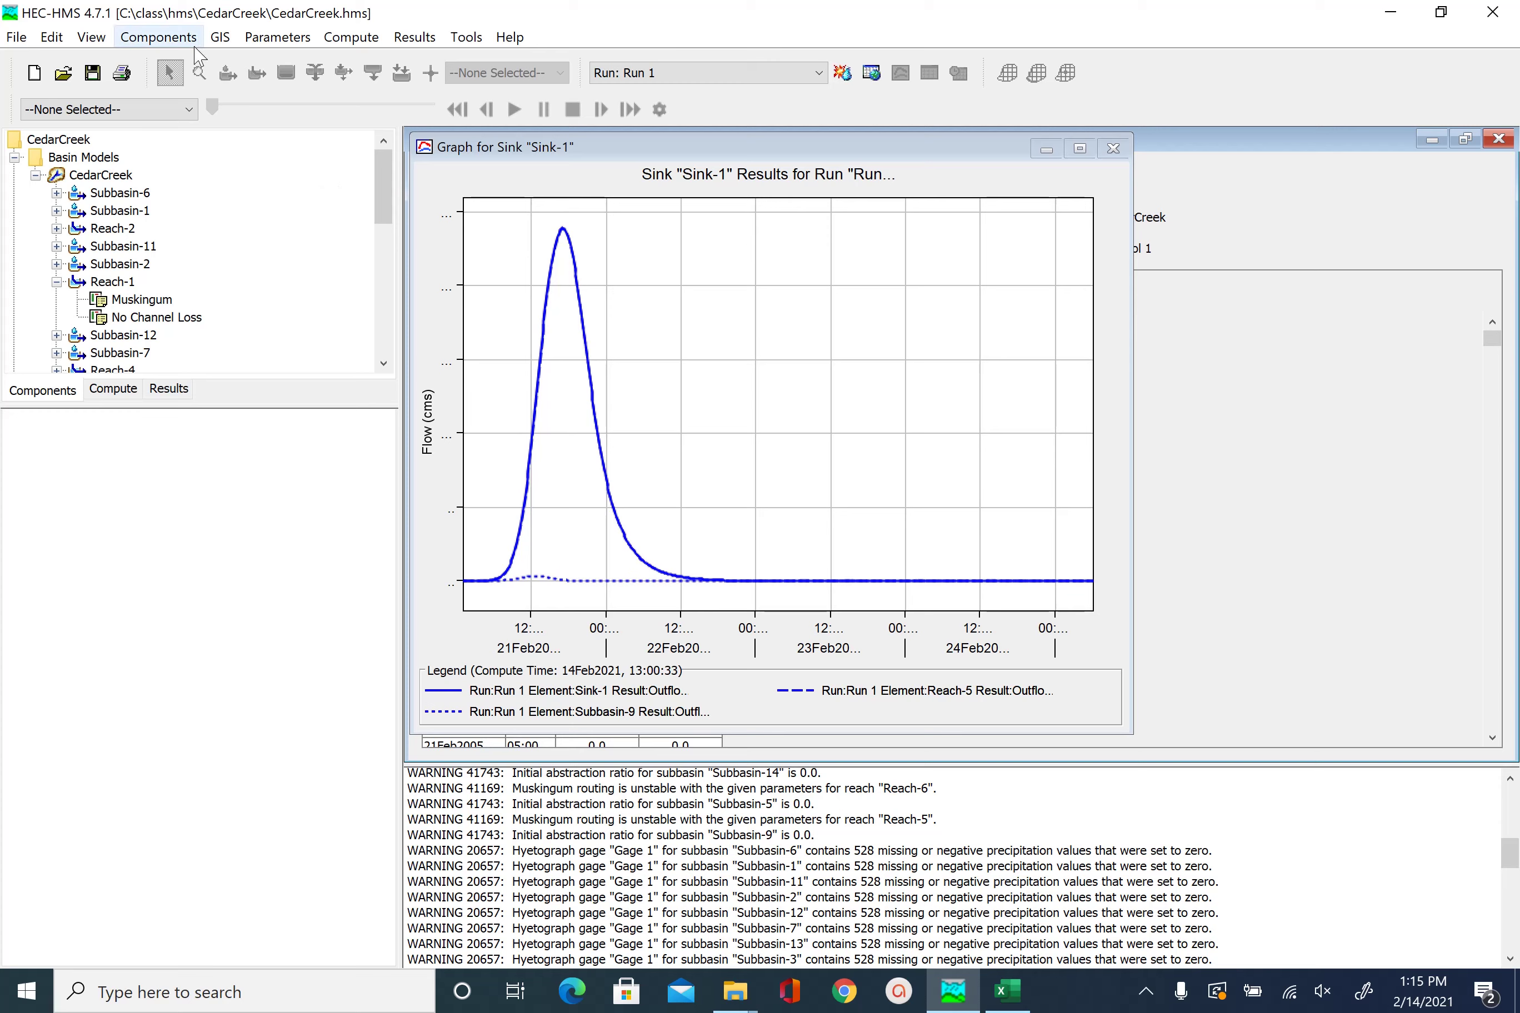
left_click(180, 38)
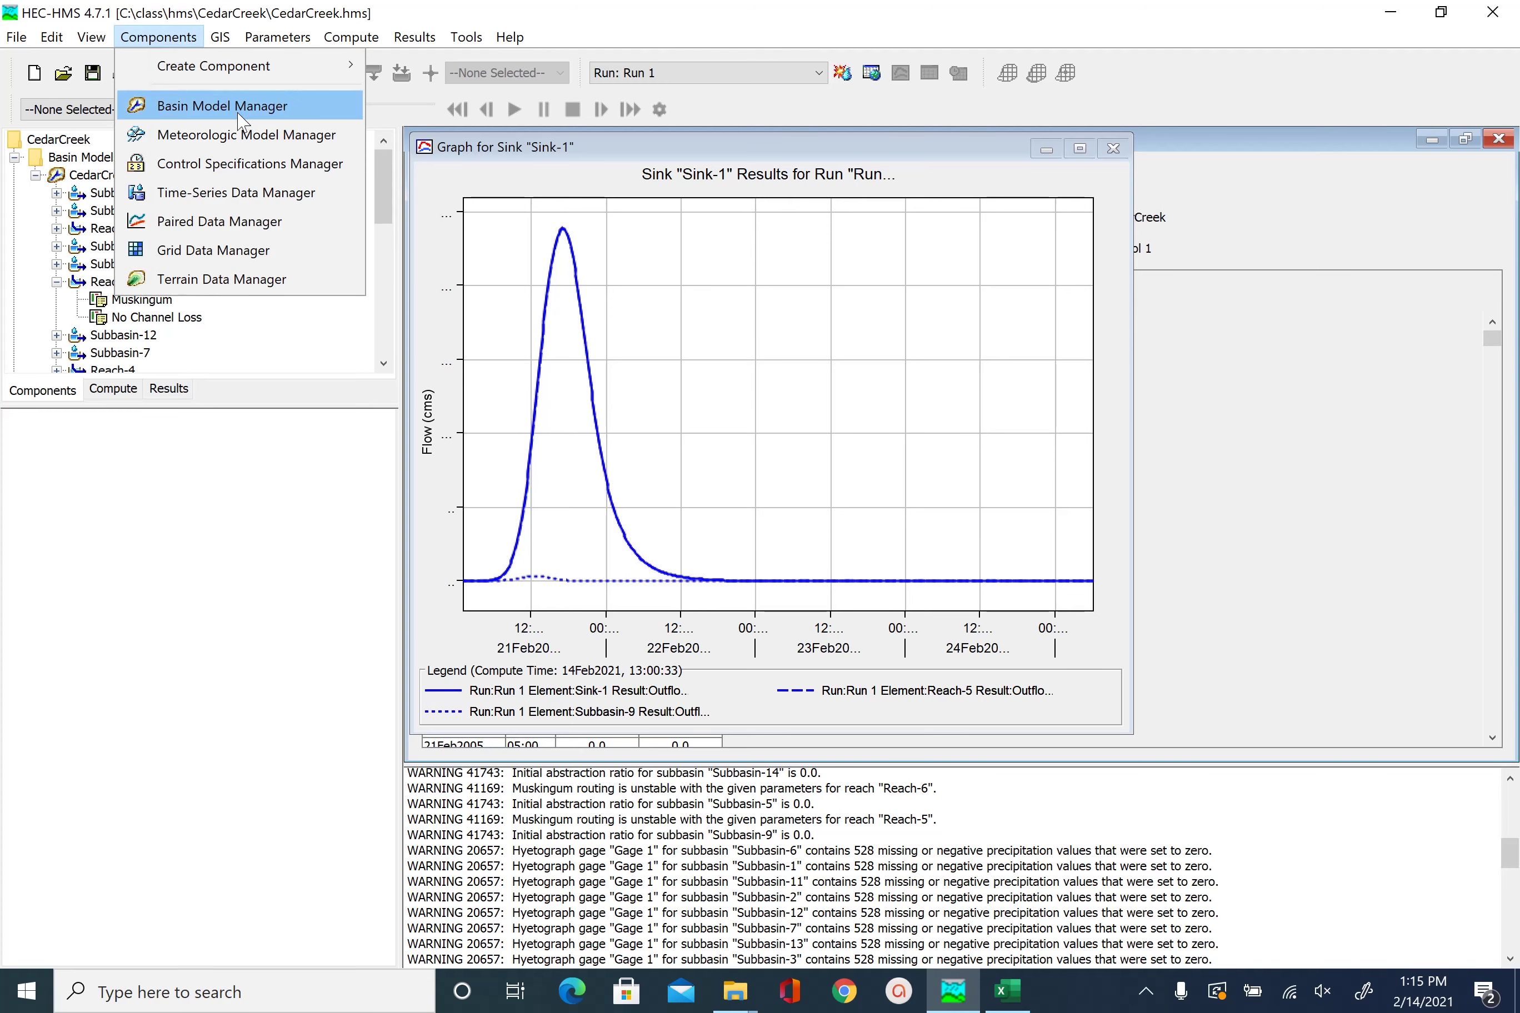
left_click(261, 193)
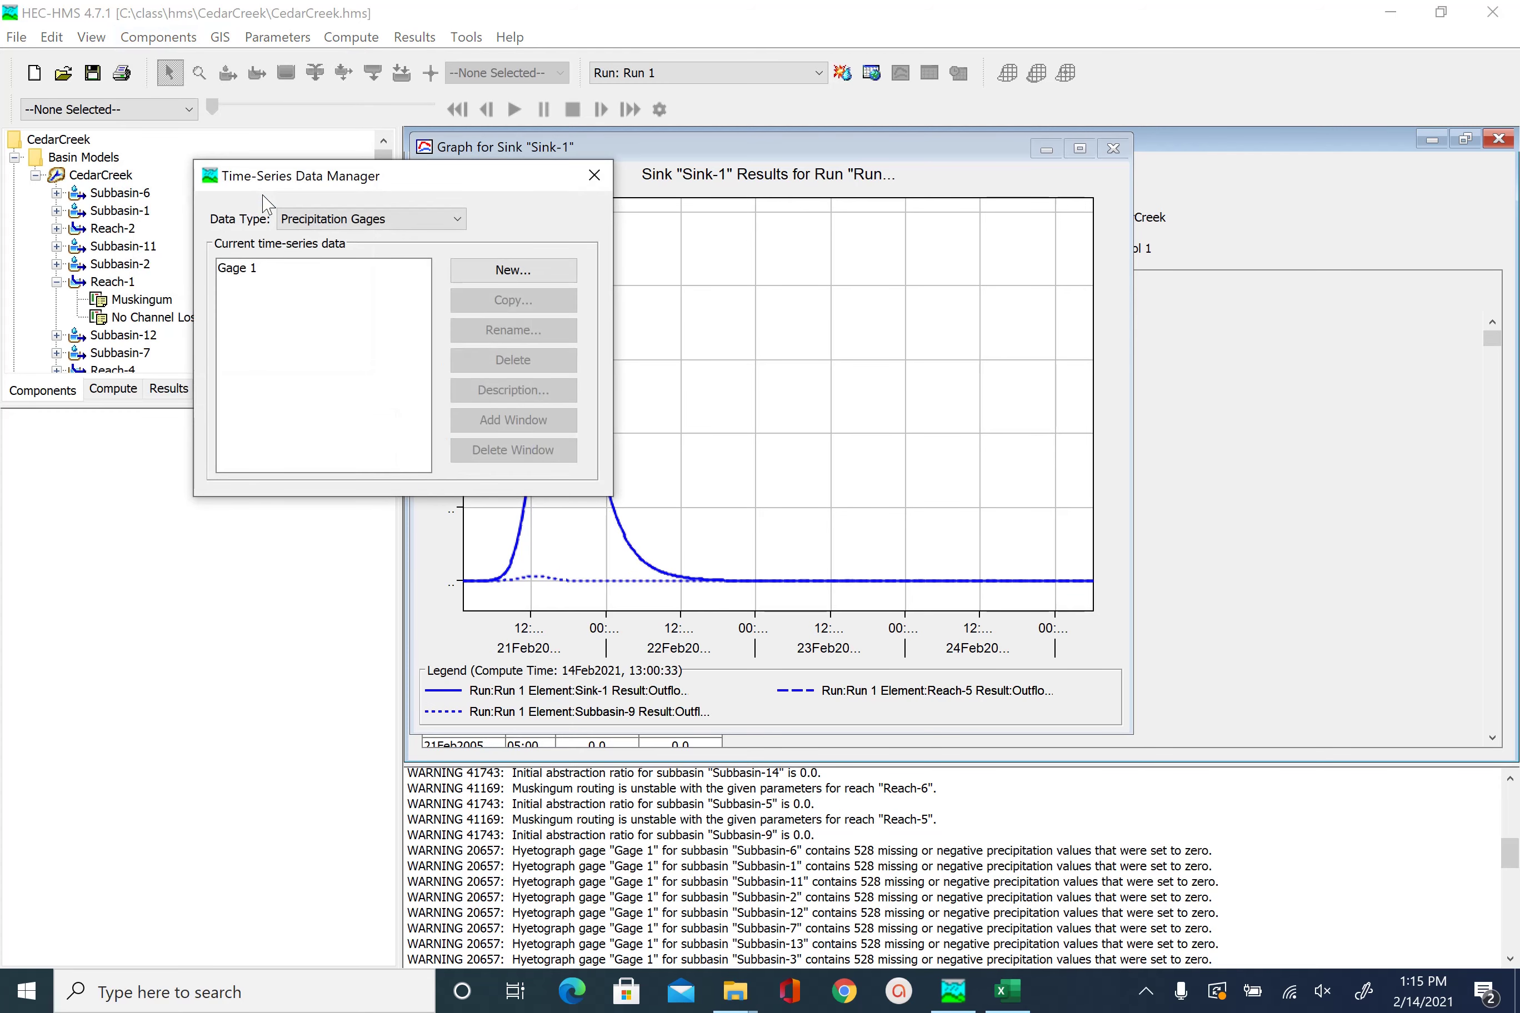
left_click(346, 221)
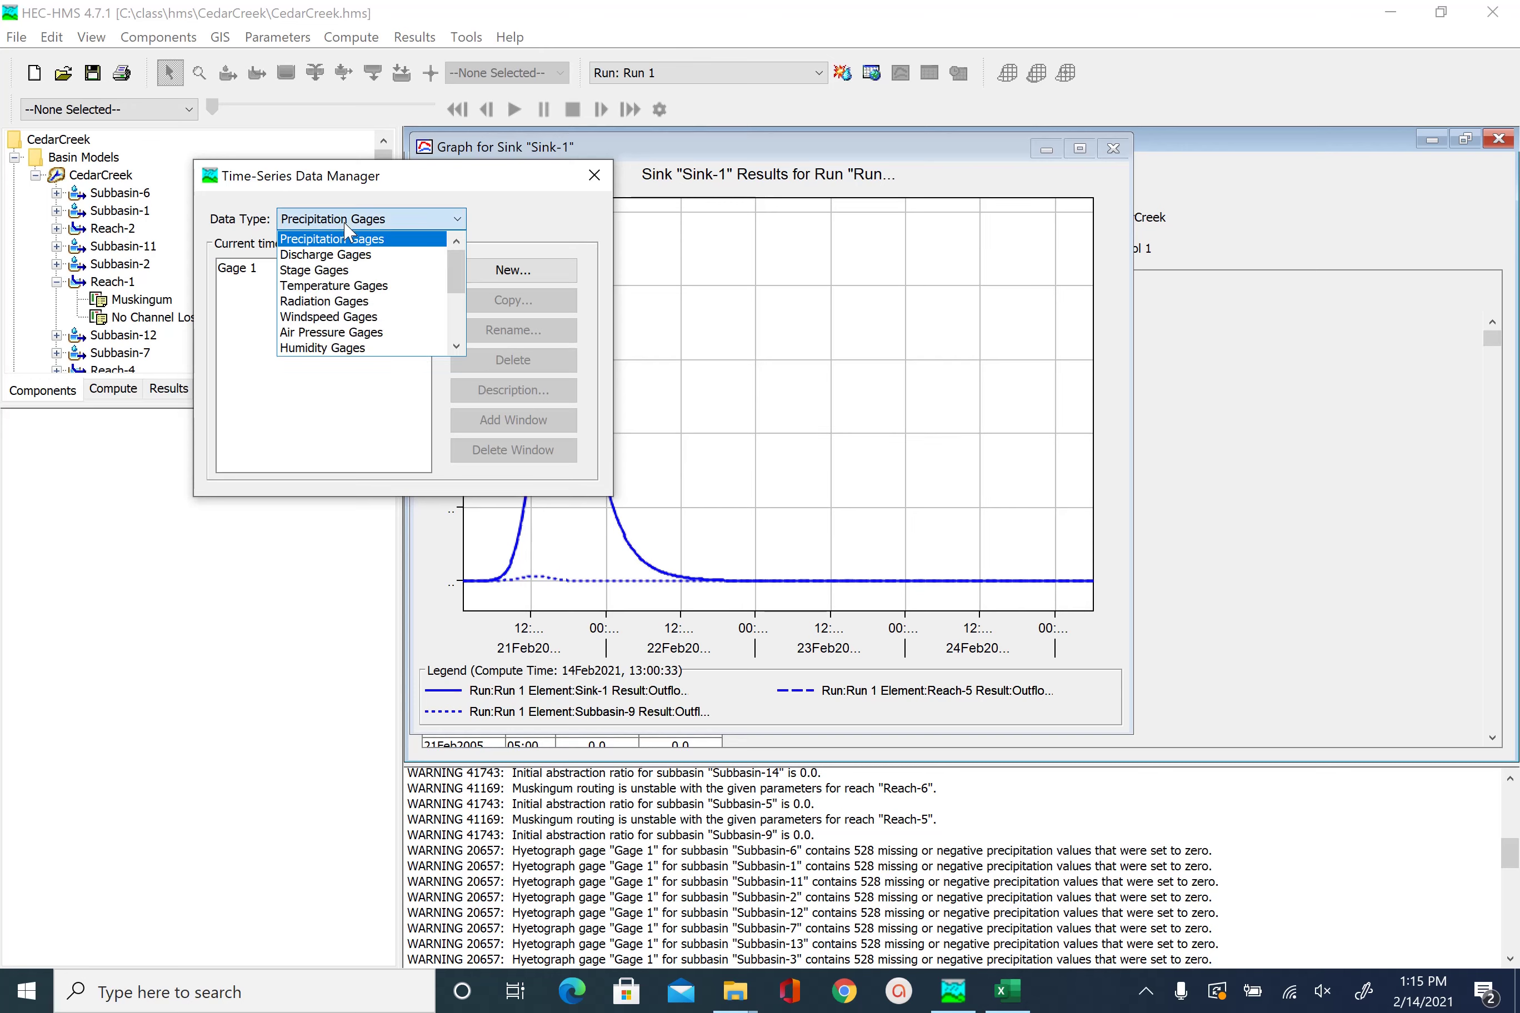
left_click(366, 256)
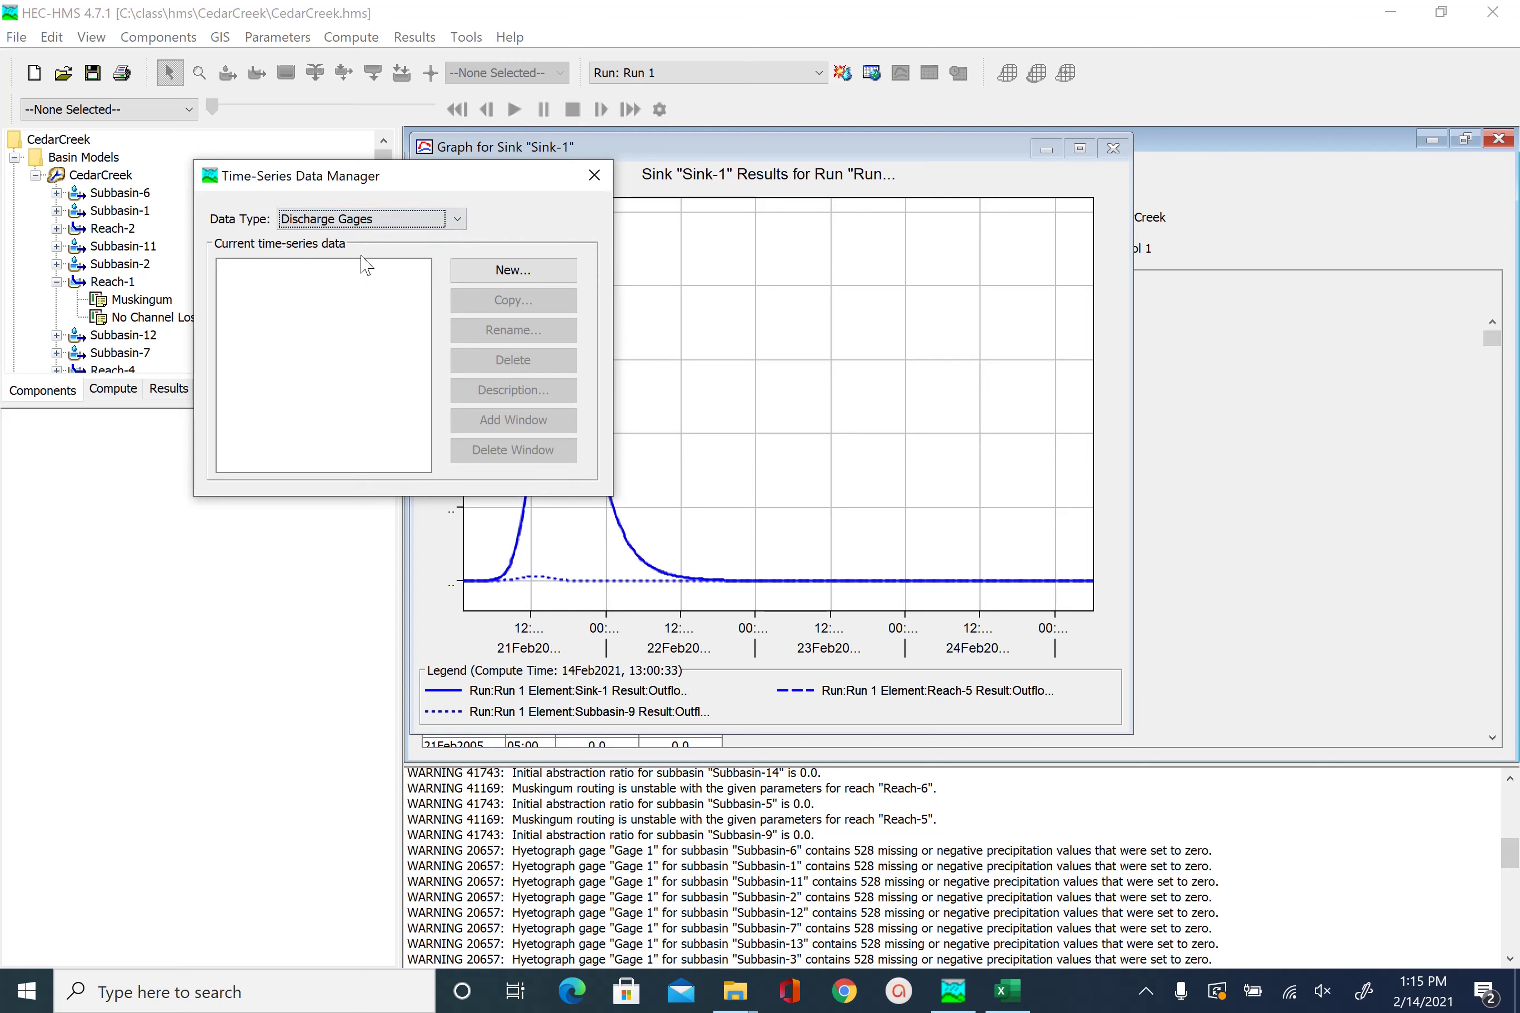
left_click(499, 271)
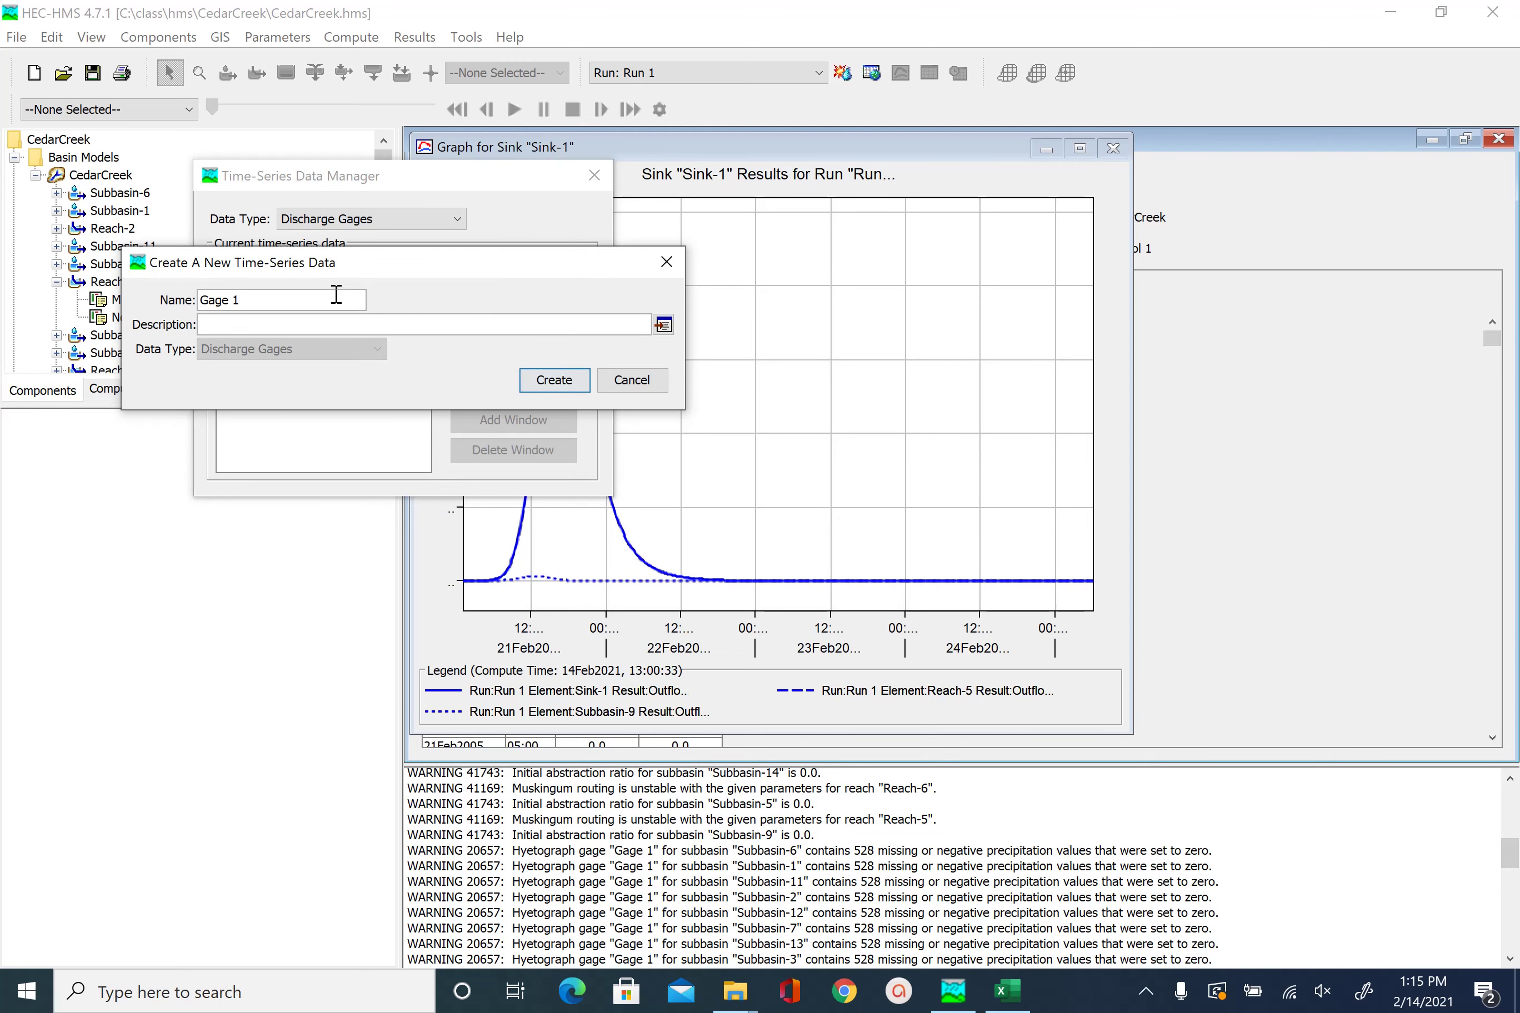
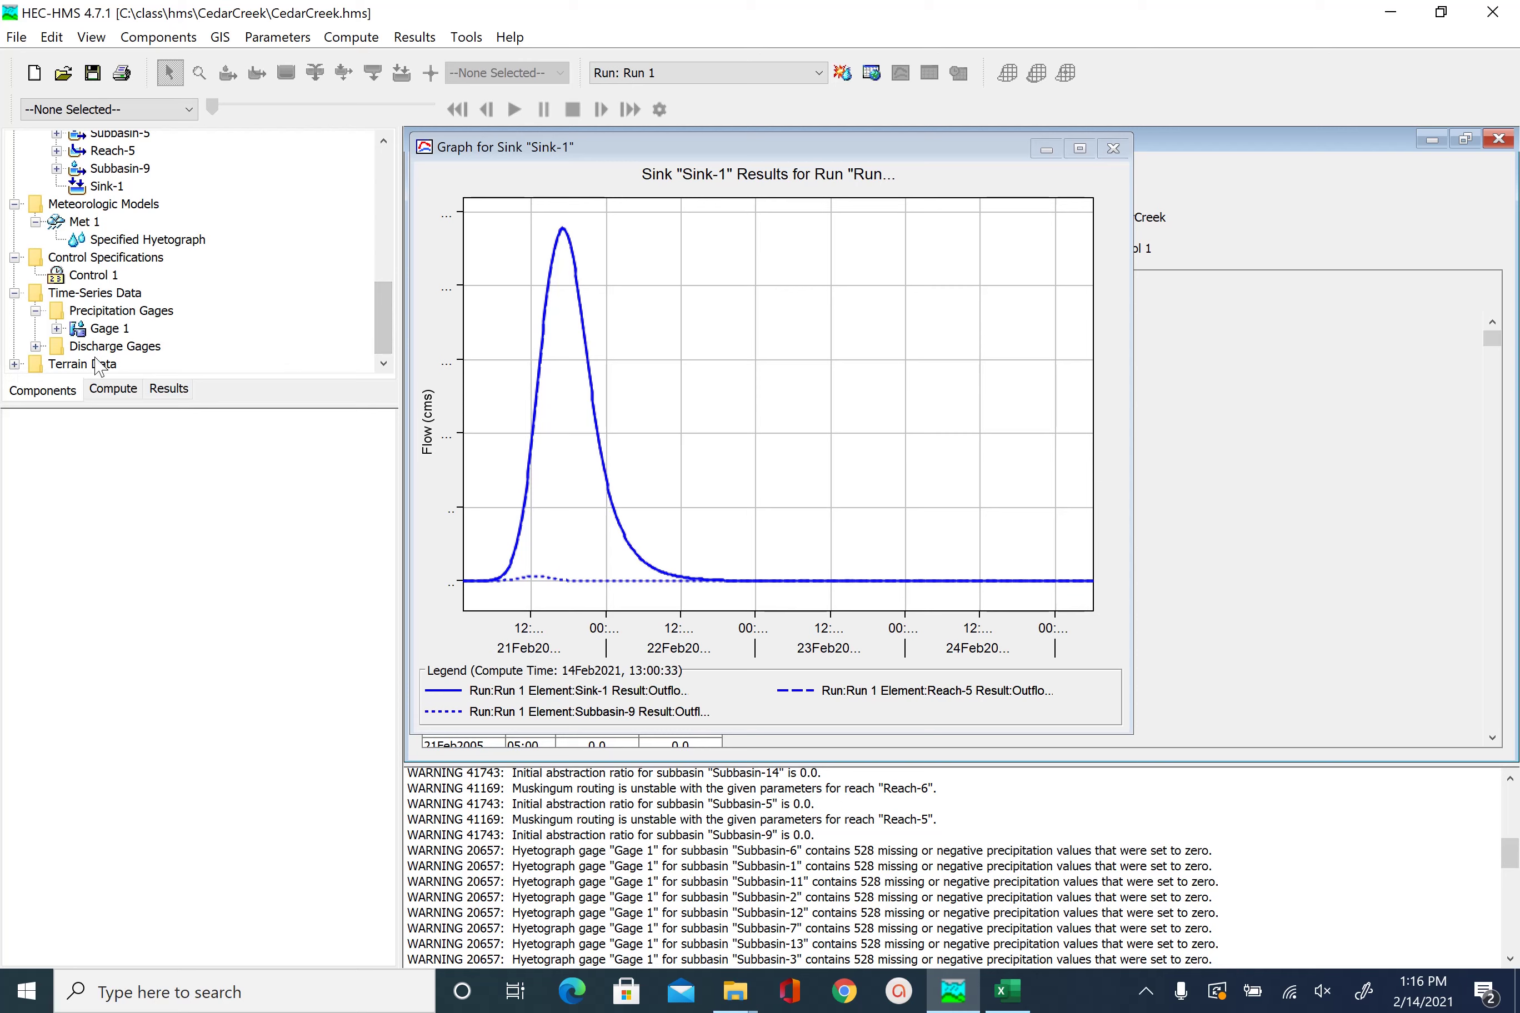
- Set the time interval of discharge gage Gage 1 to 1 Hour
left_click(111, 348)
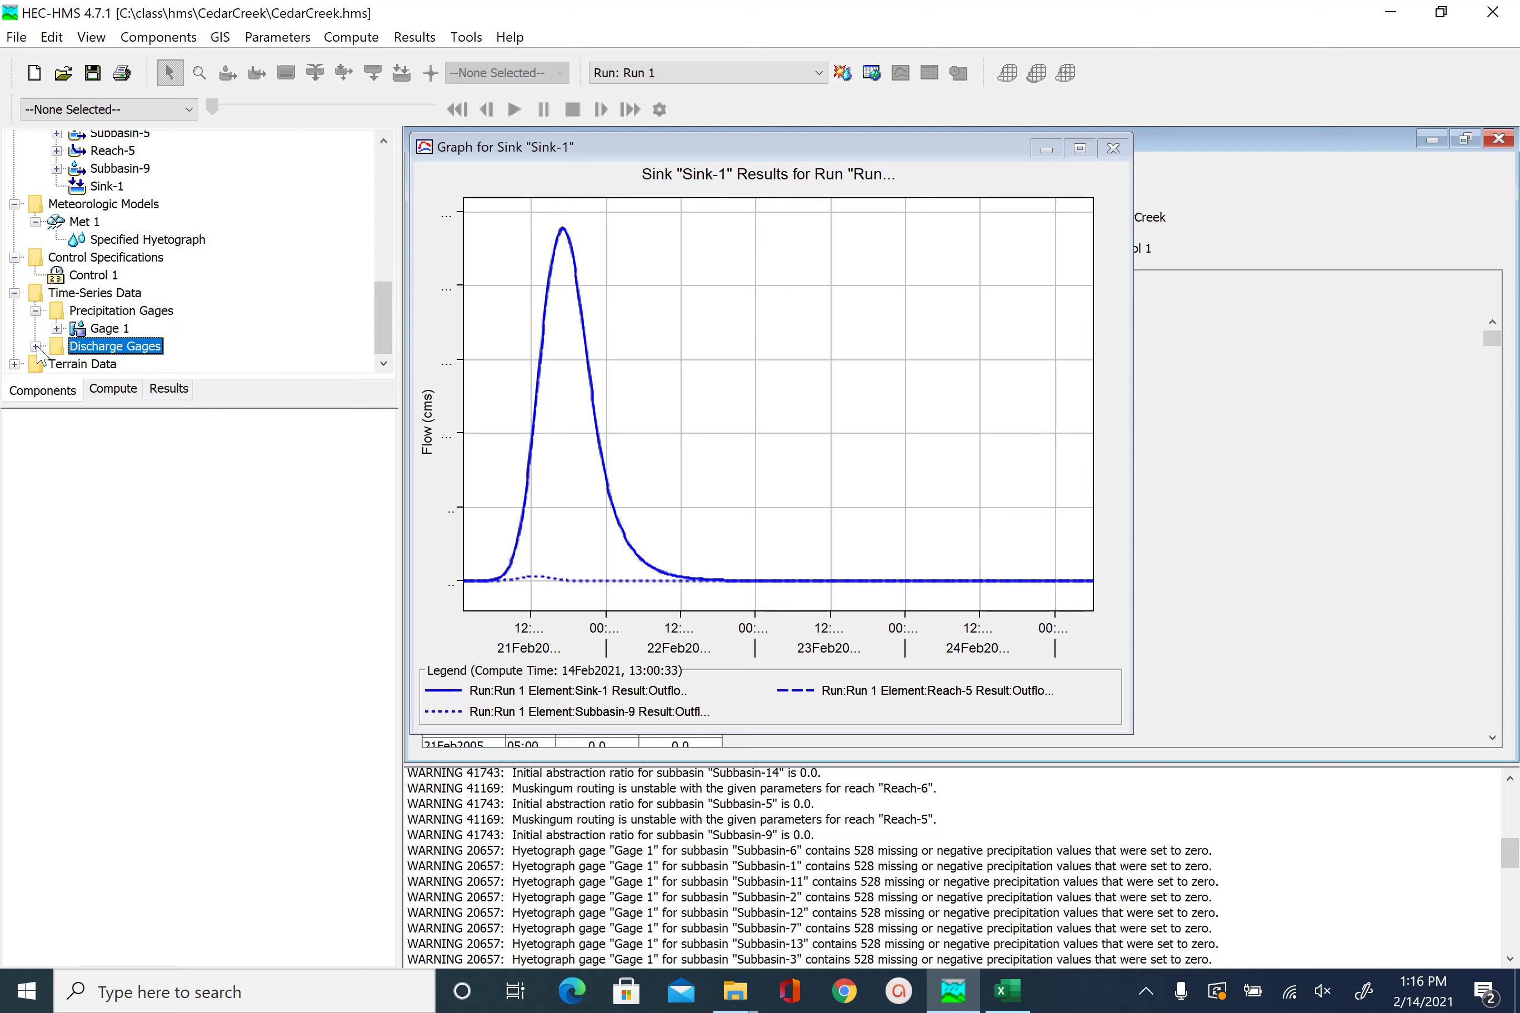
left_click(36, 346)
left_click(115, 363)
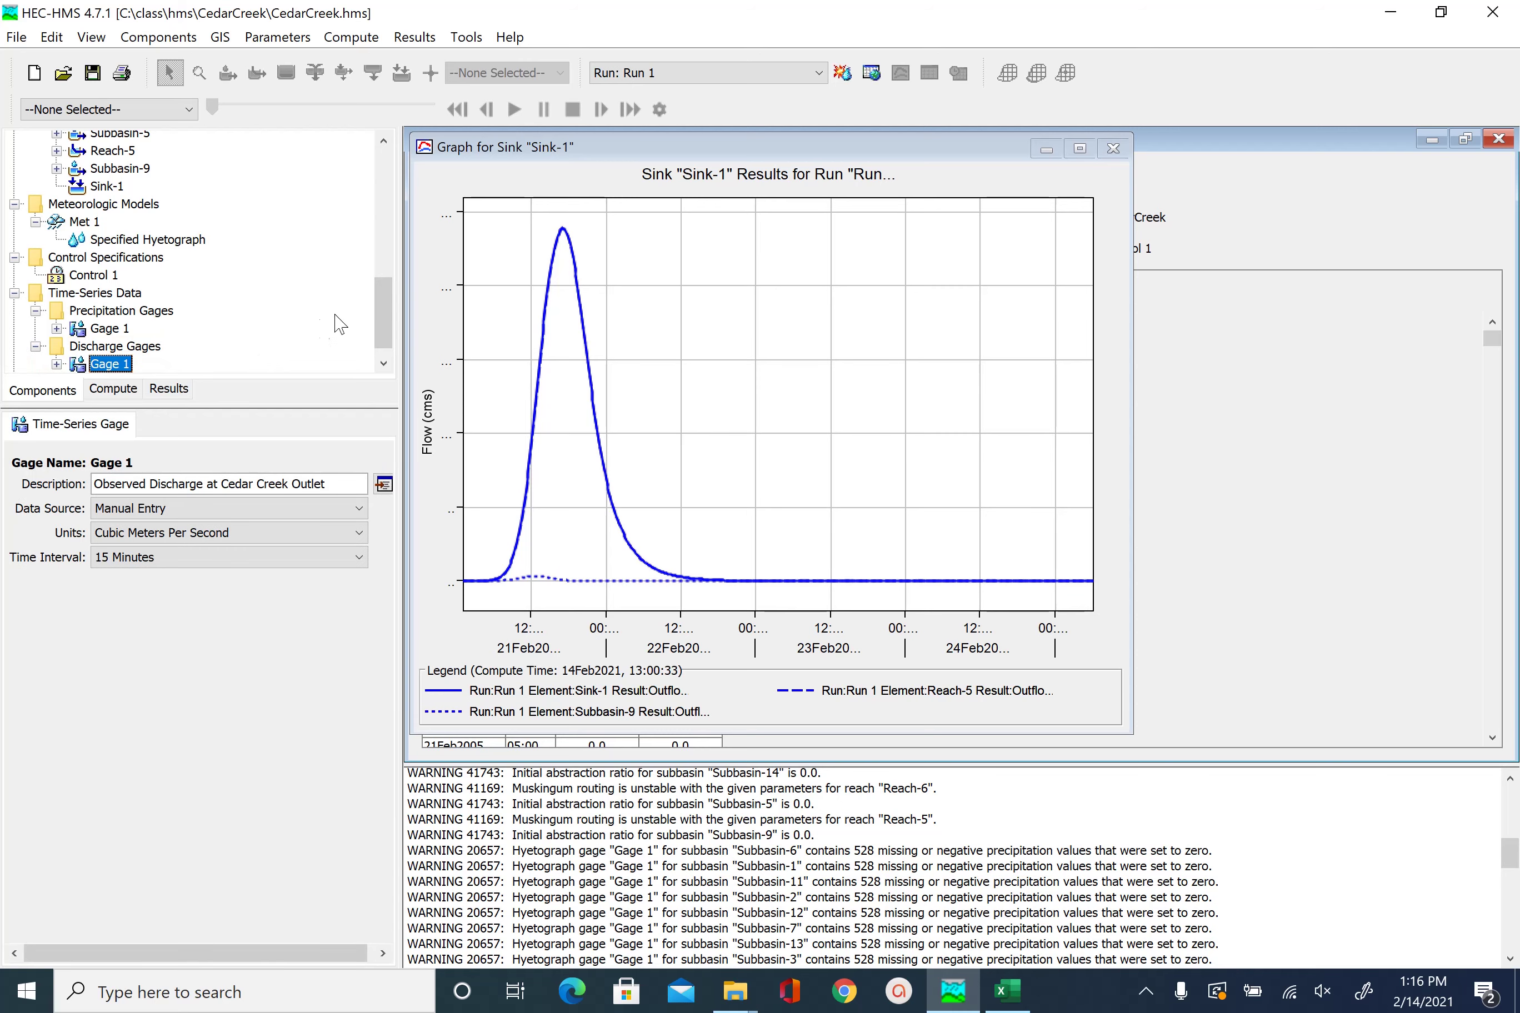
left_click_drag(384, 313, 386, 321)
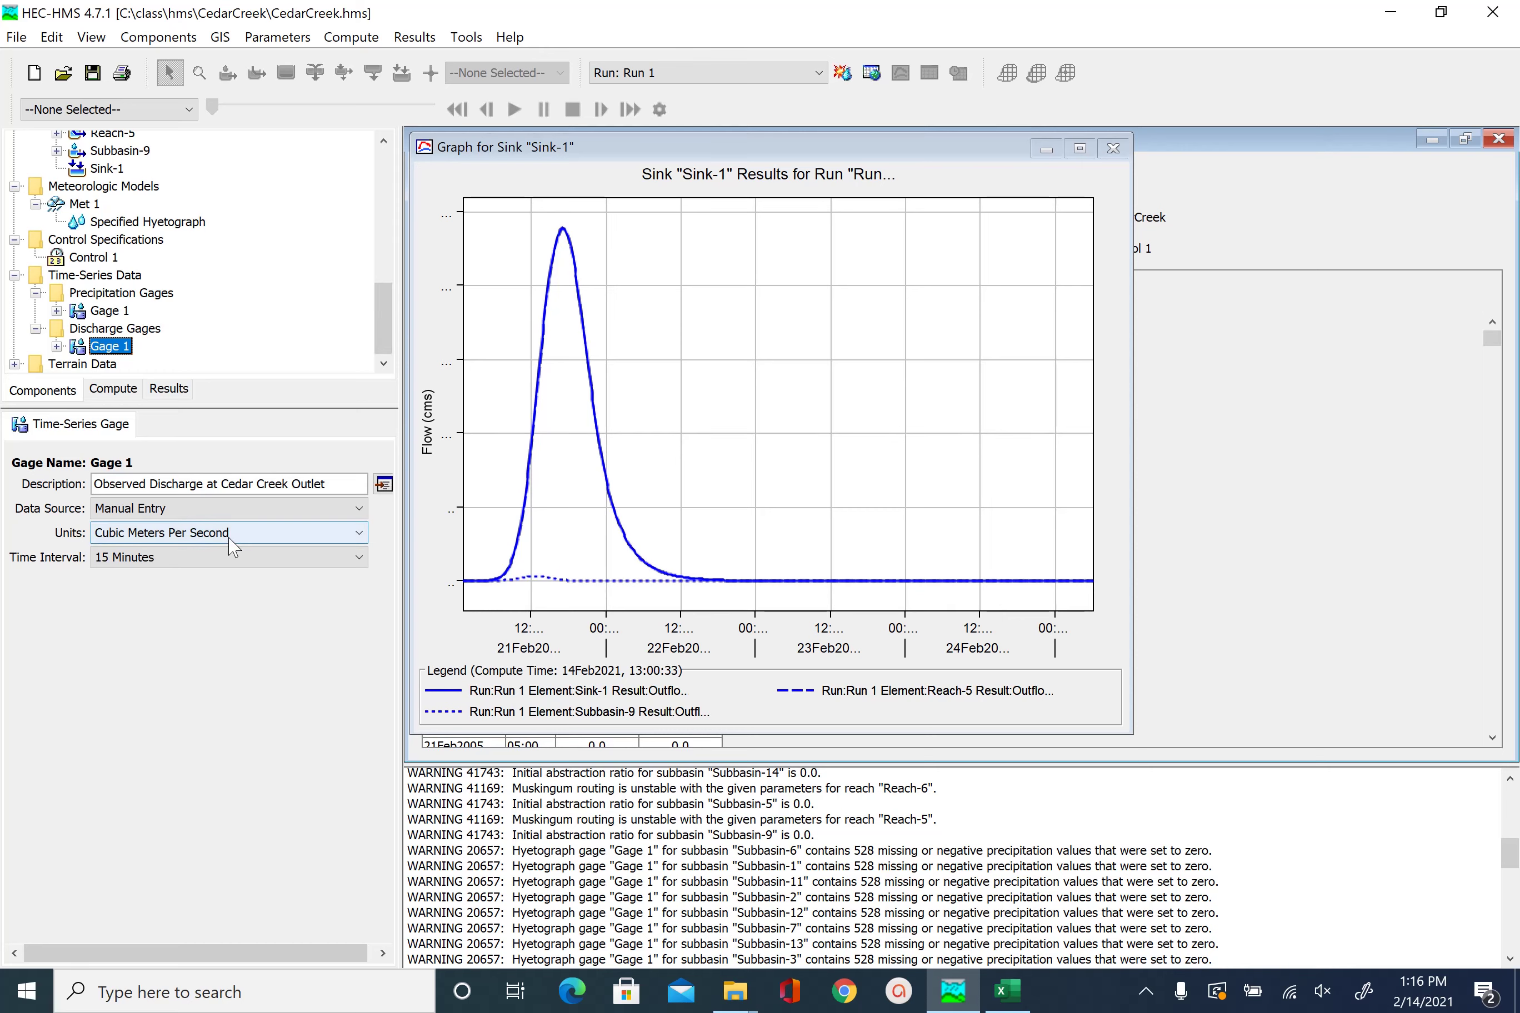
left_click(192, 561)
left_click(138, 630)
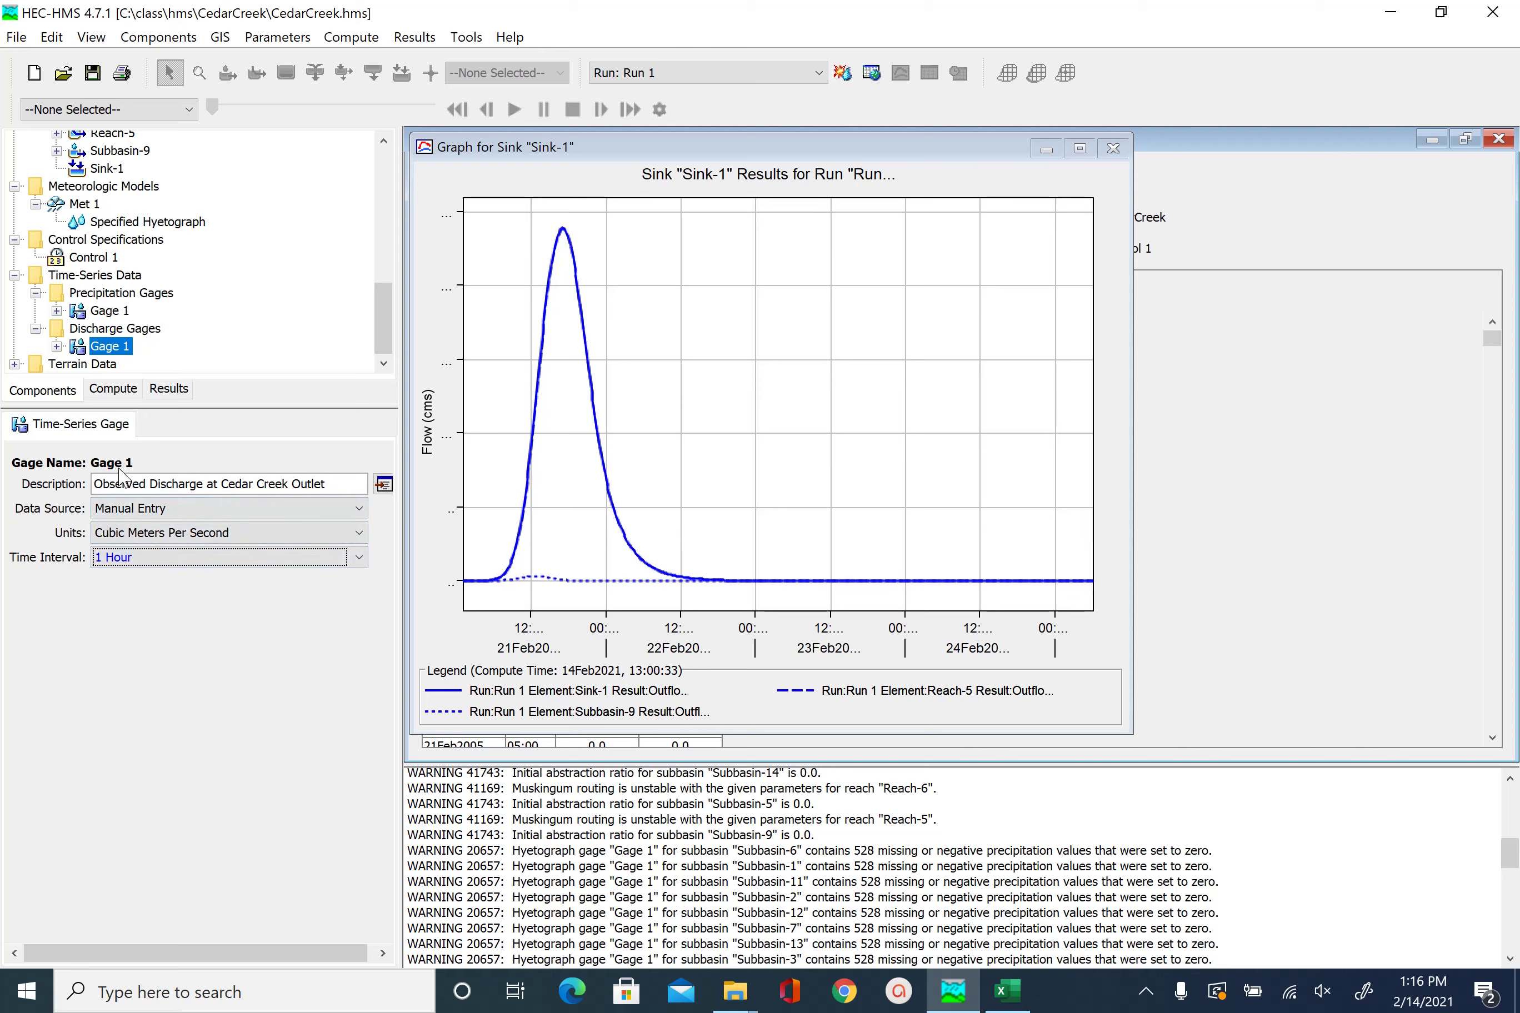
- Set the discharge gage's time window to start on 21Feb2005 at 01:00 and end on 25Feb2005 at 06:00
left_click(57, 347)
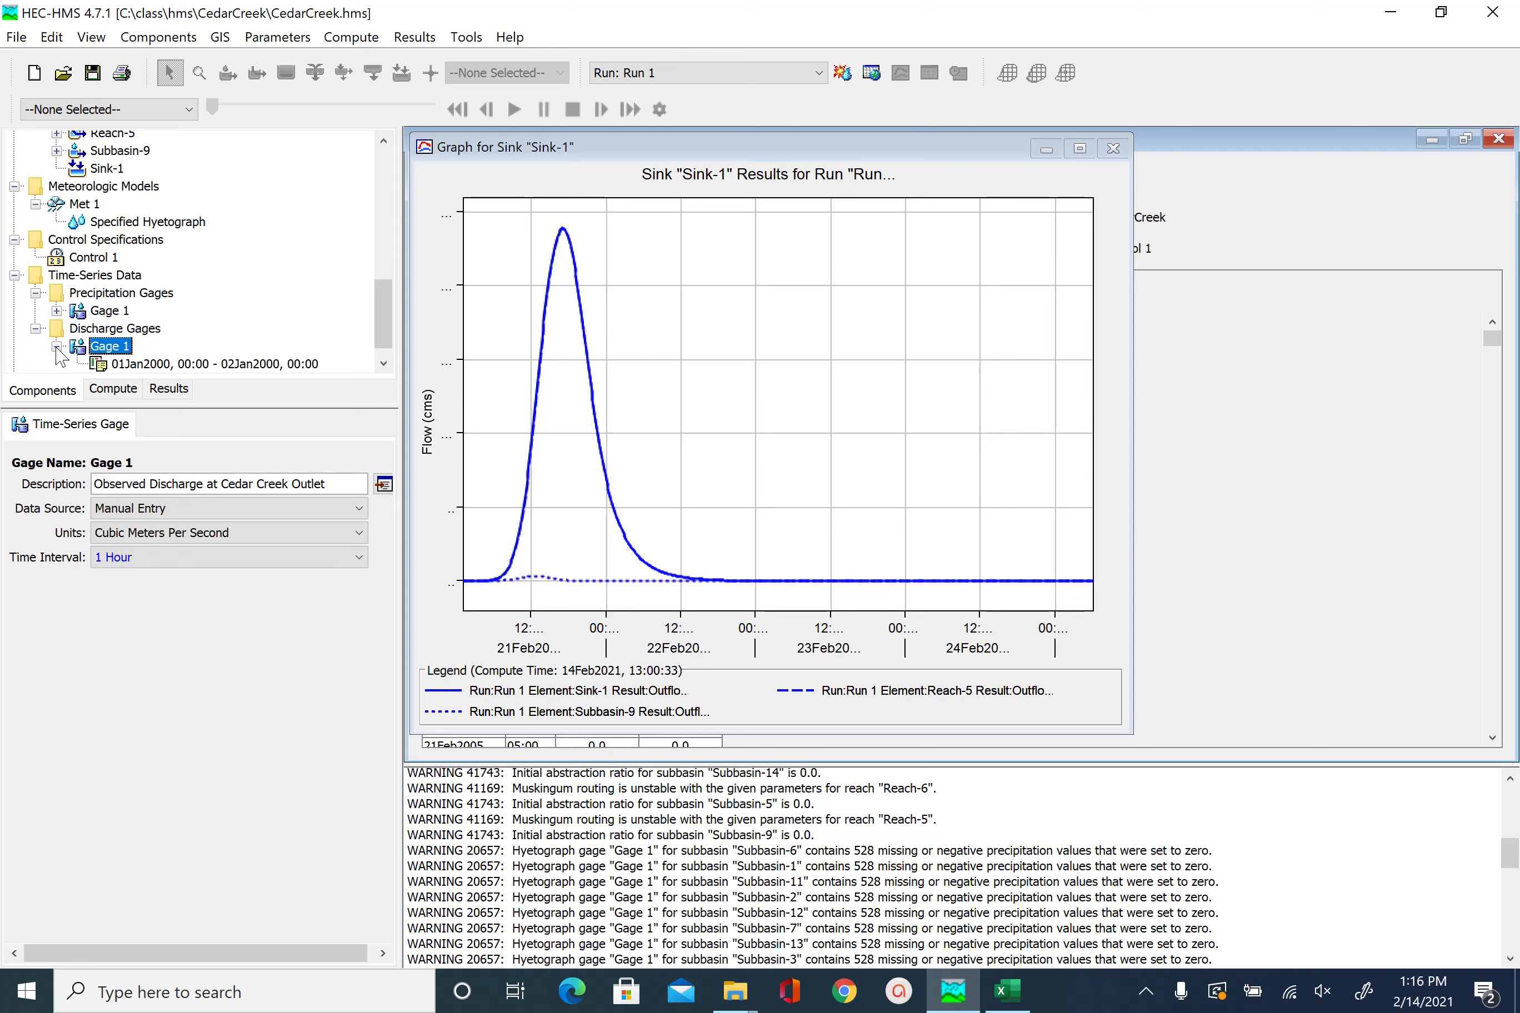
left_click(203, 347)
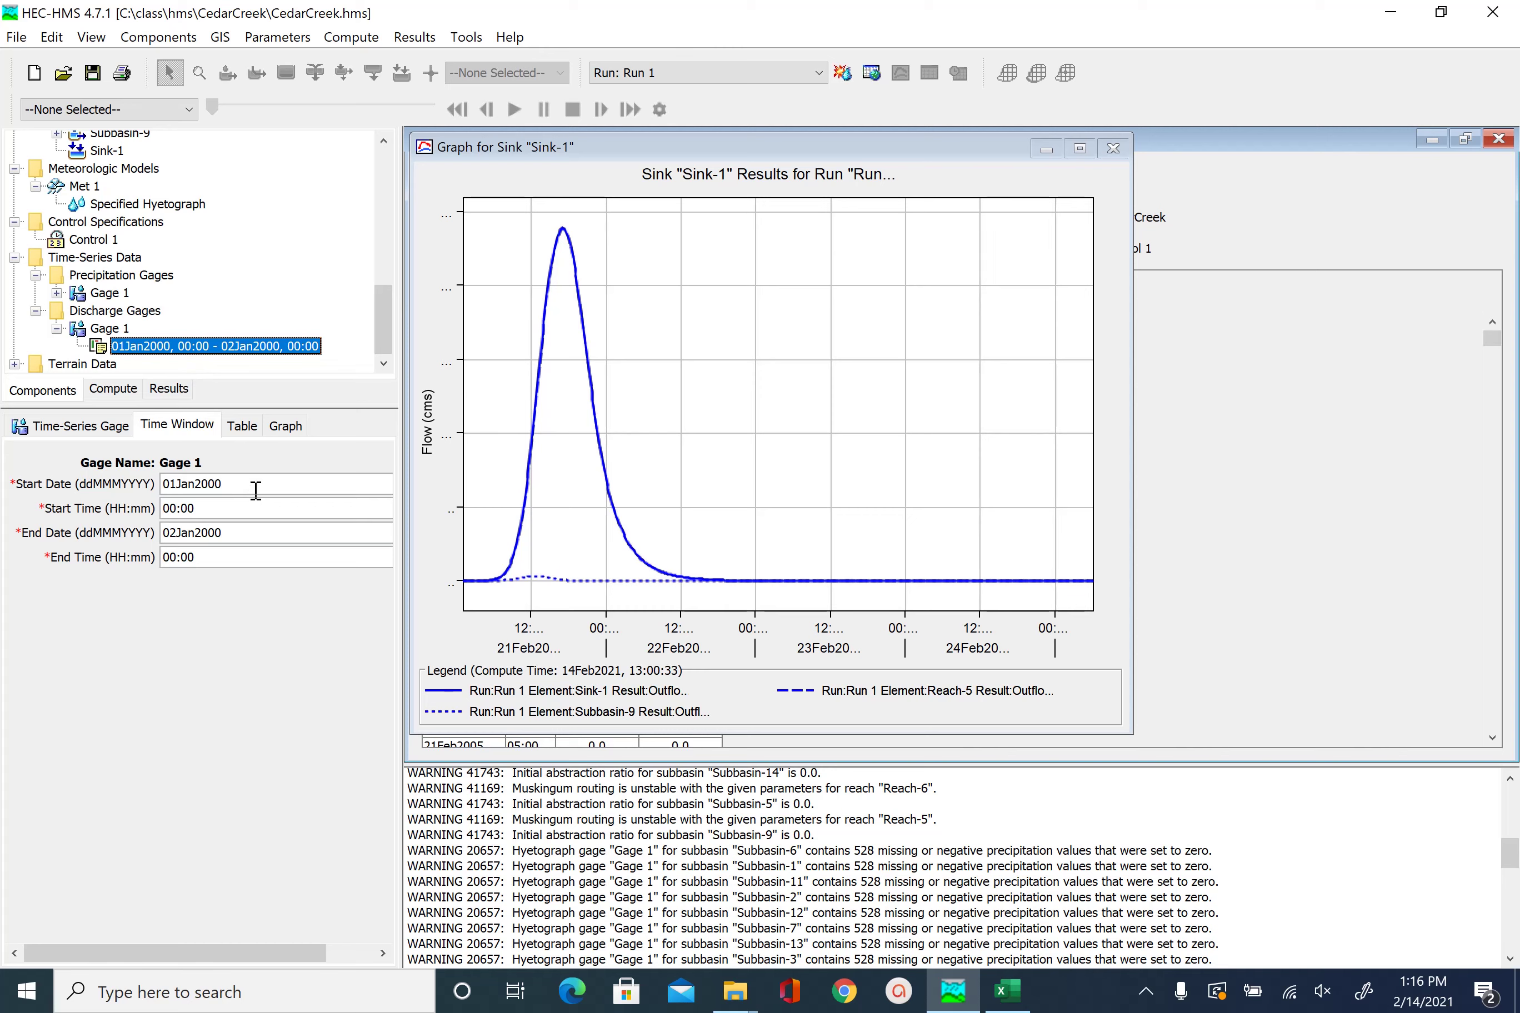
left_click_drag(246, 485, 7, 481)
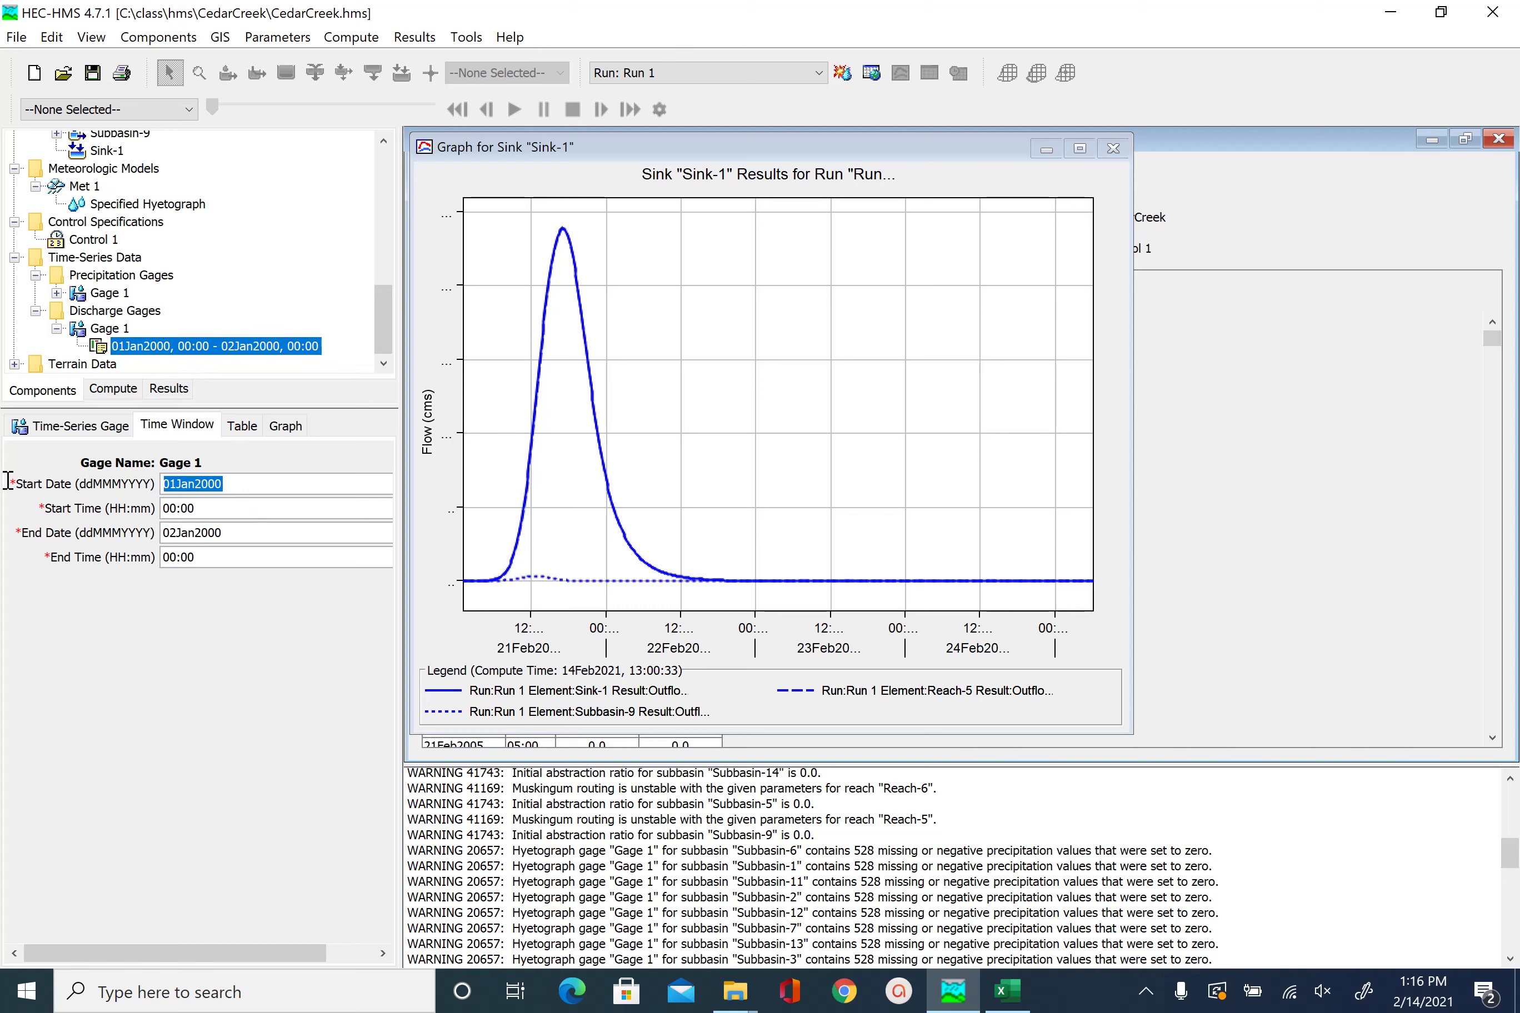
type("21FEB2005")
left_click(214, 507)
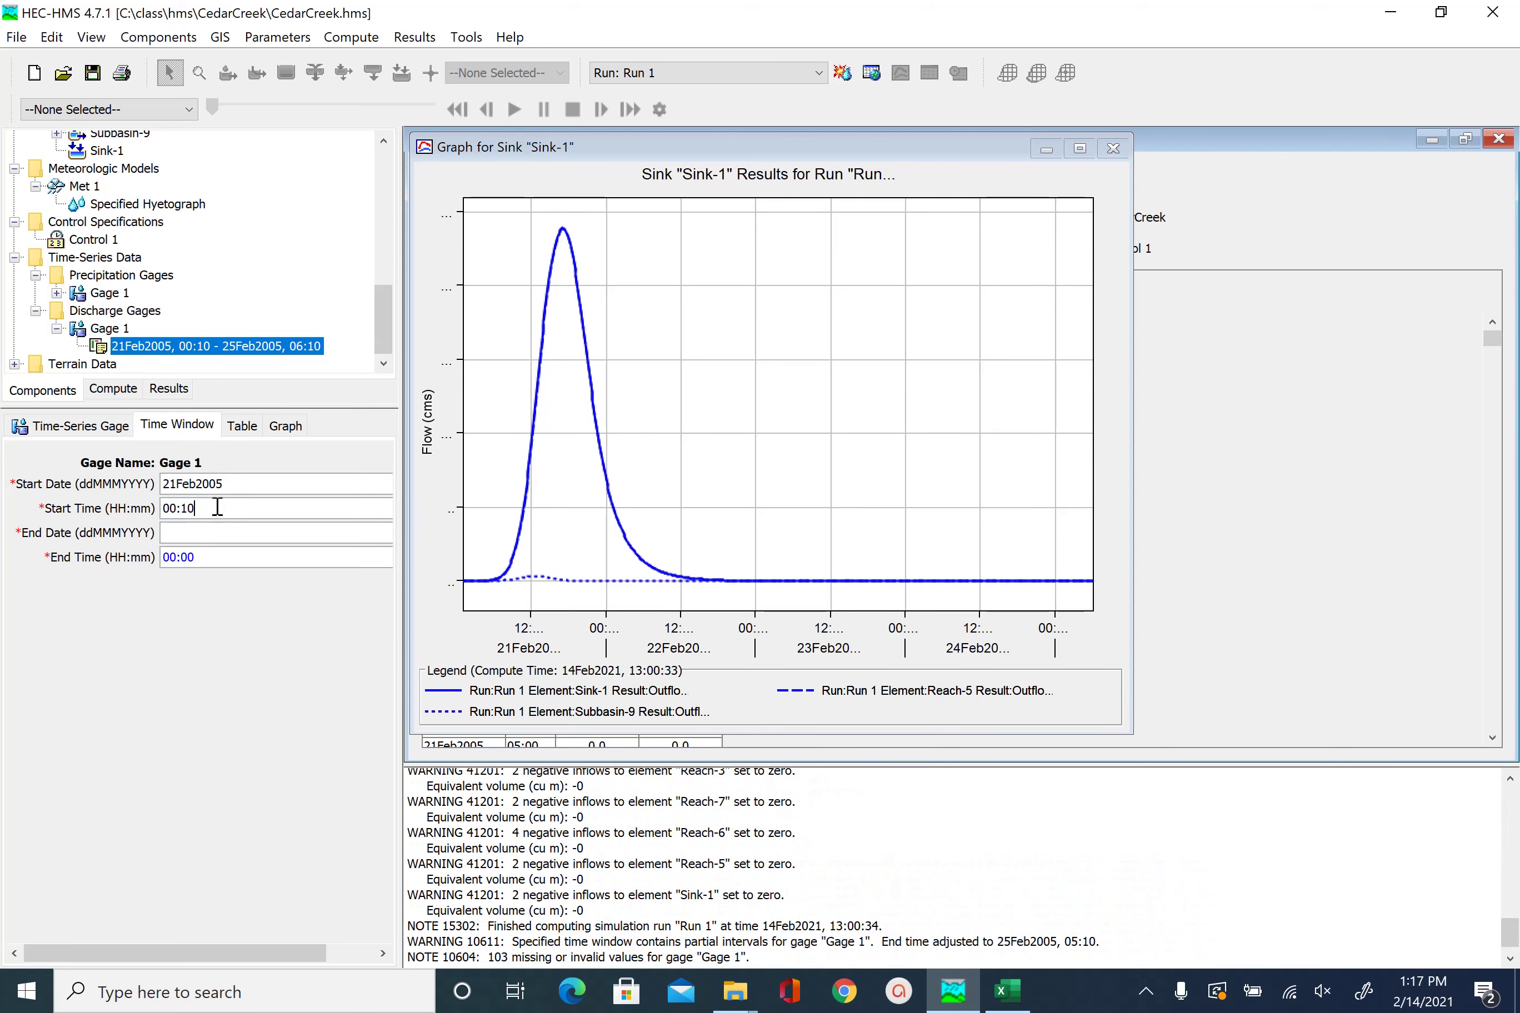
left_click_drag(215, 508, 81, 505)
type("01")
left_click(223, 562)
key("BackSpace")
key("BackSpace")
key("BackSpace")
key("BackSpace")
key("BackSpace")
- Show the discharge gage's empty data table, and copy the Flow(m3/s) values in C2:C103 from the cedar_observed workbook in Excel
left_click(243, 427)
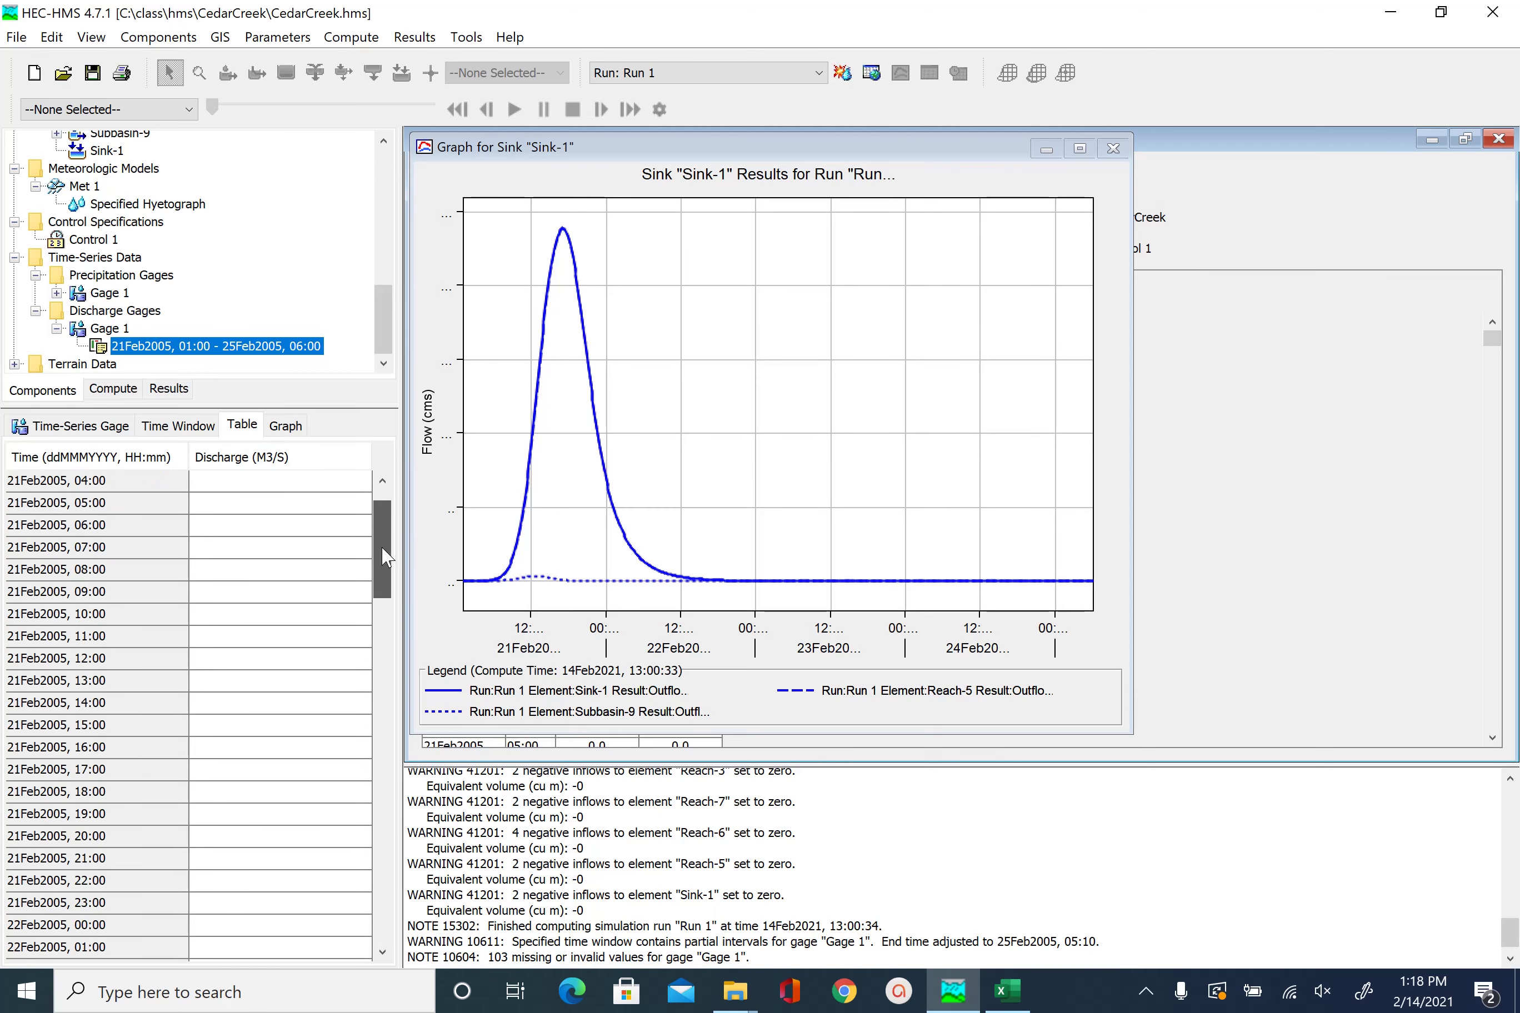
mouse_move(388, 543)
left_mouse_down()
mouse_move(389, 928)
mouse_move(373, 529)
left_mouse_up()
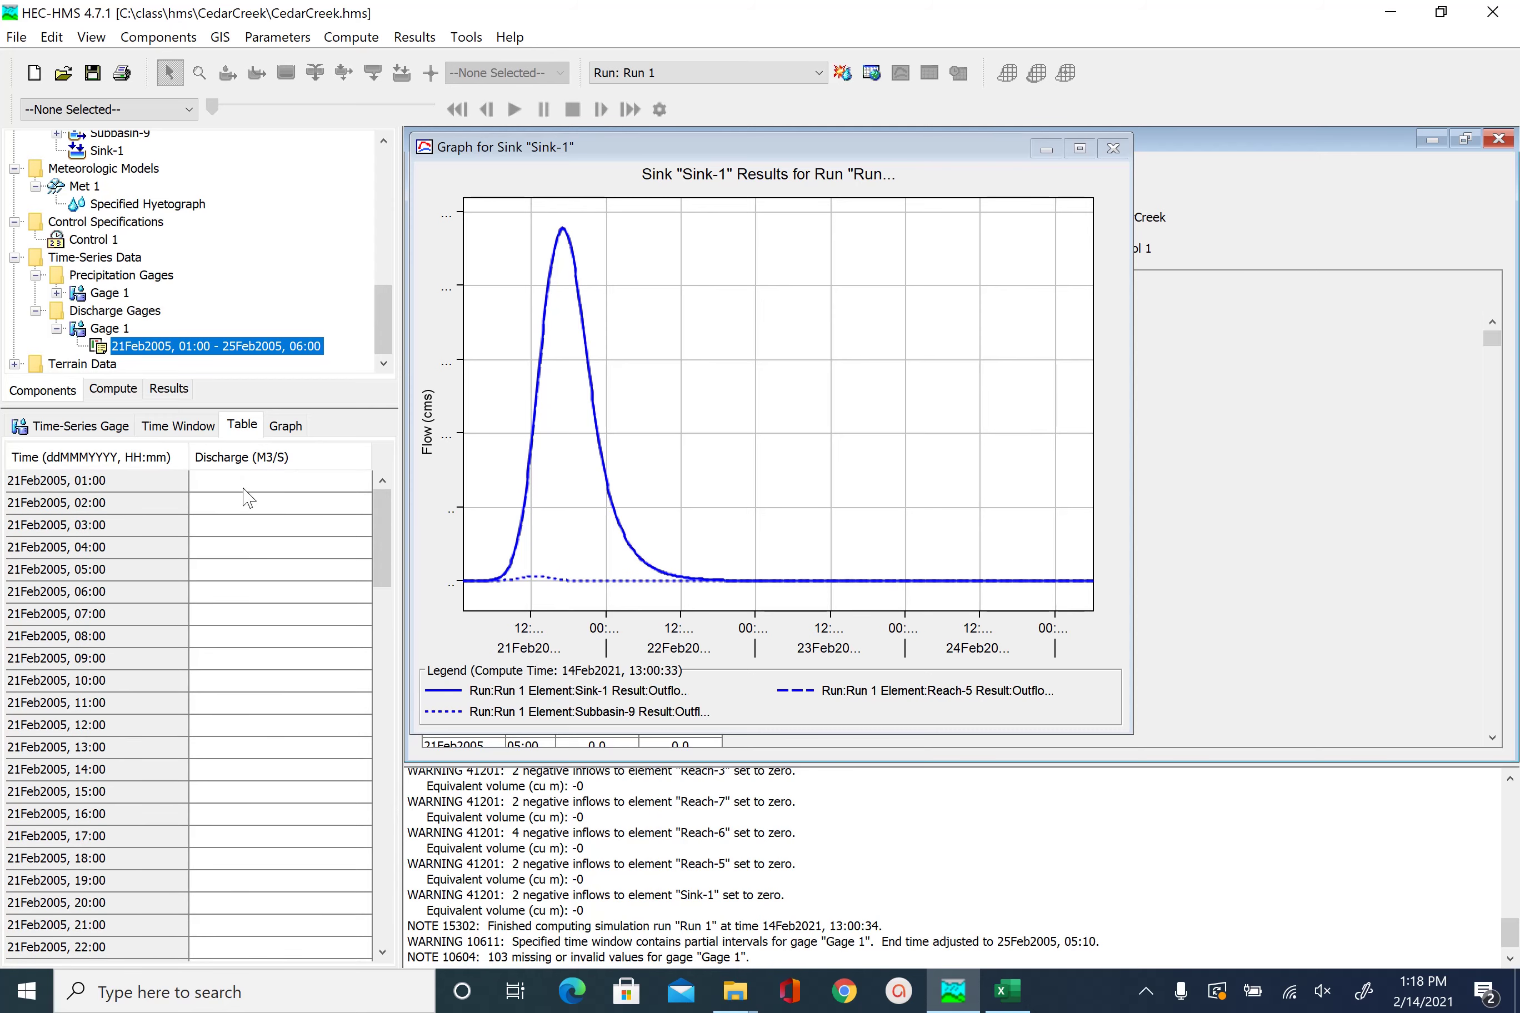
left_click(1007, 992)
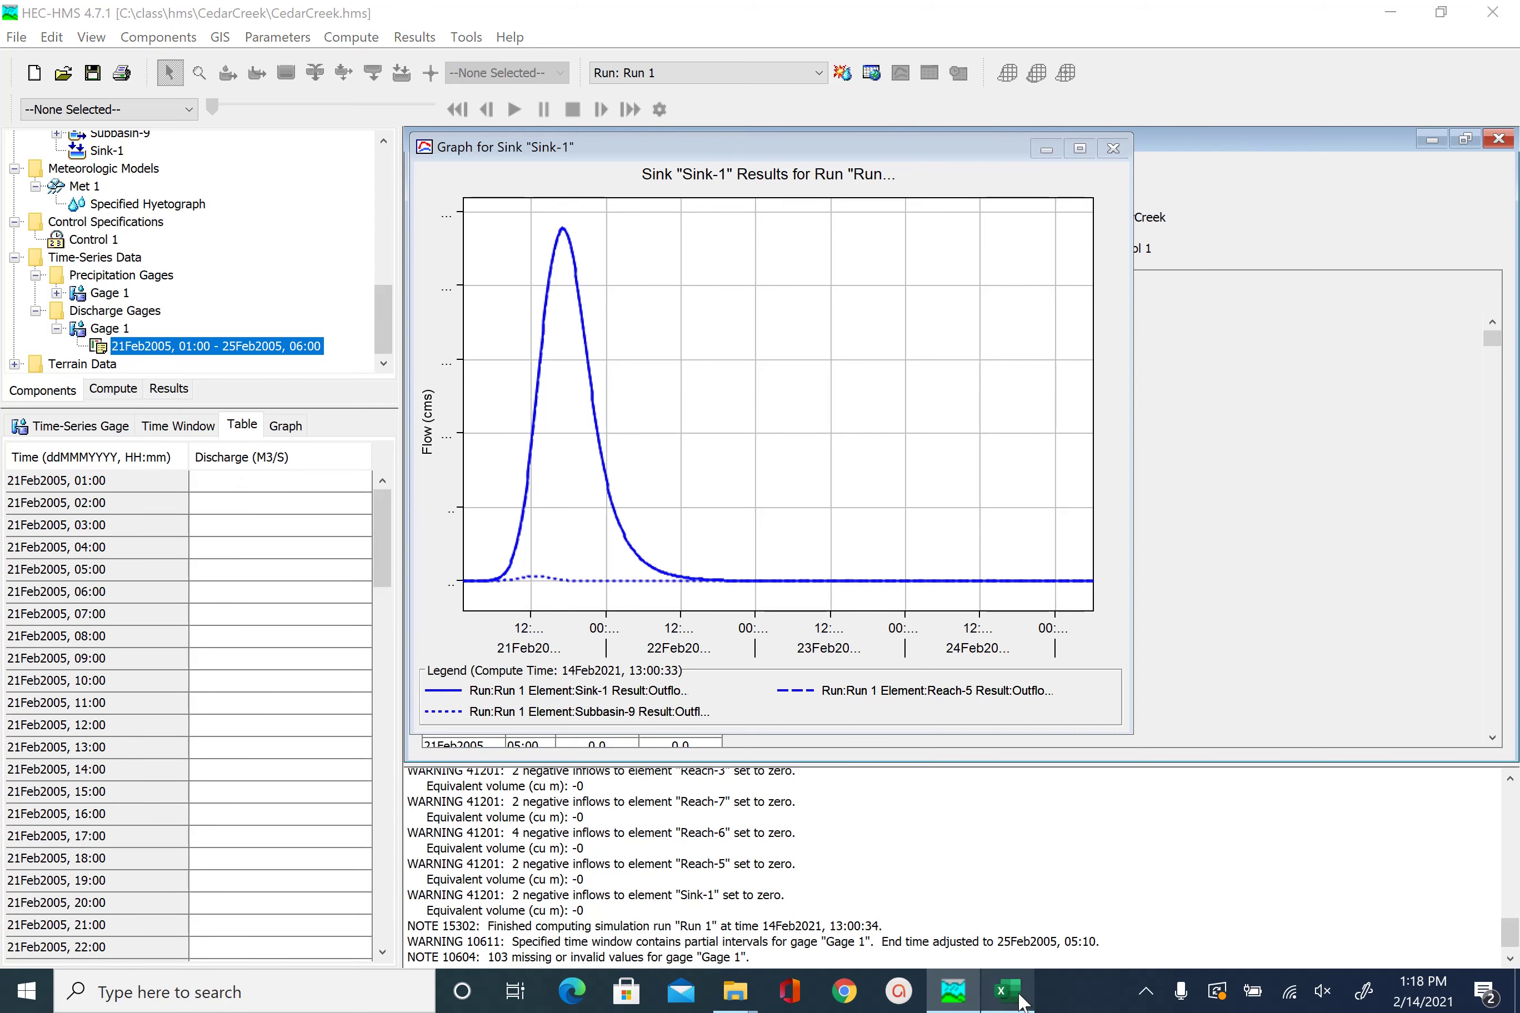
scroll(625, 428, "up", 10)
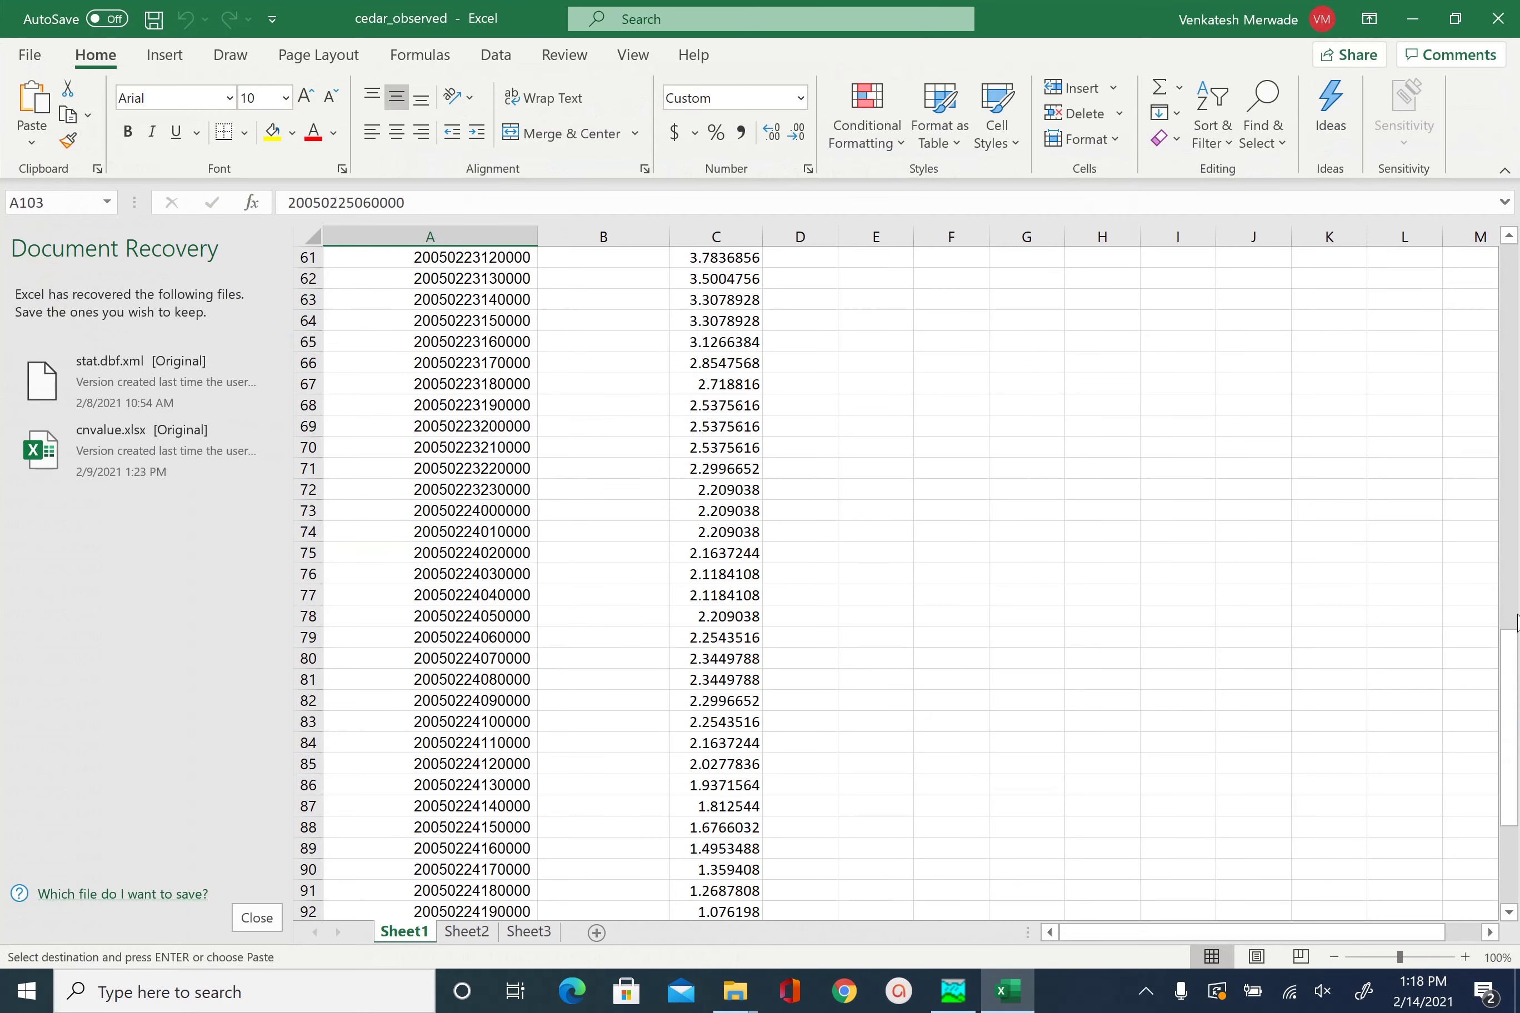
left_click_drag(1512, 689, 1509, 306)
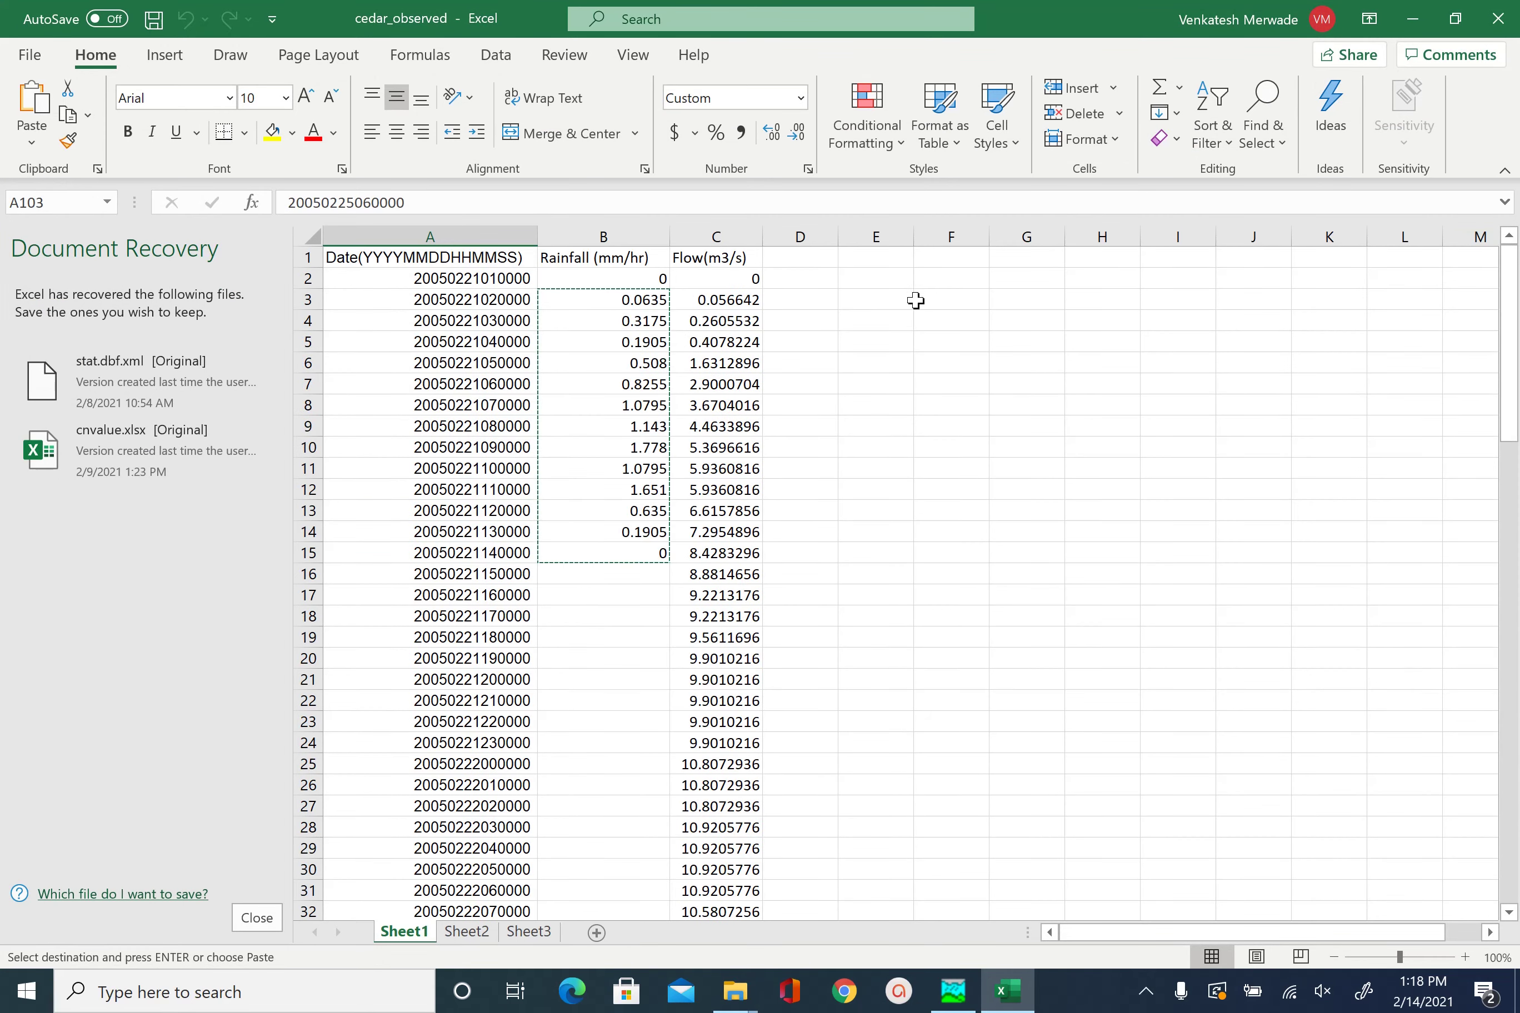
left_click(725, 275)
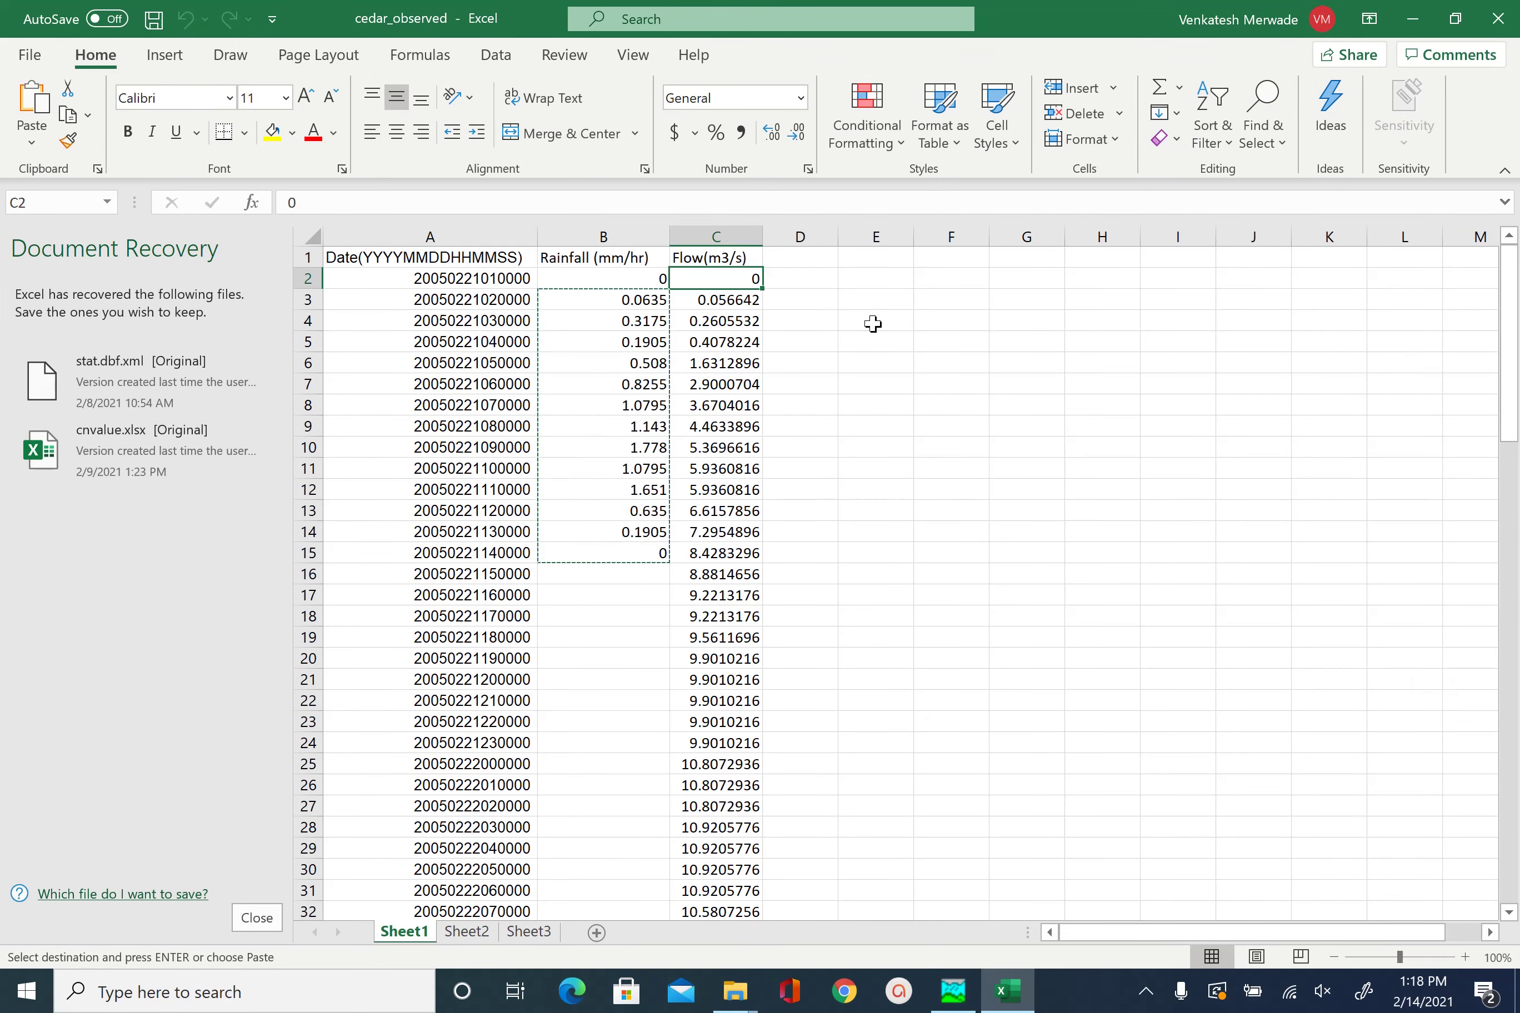
key("ctrl+shift+Down")
key("ctrl+c")
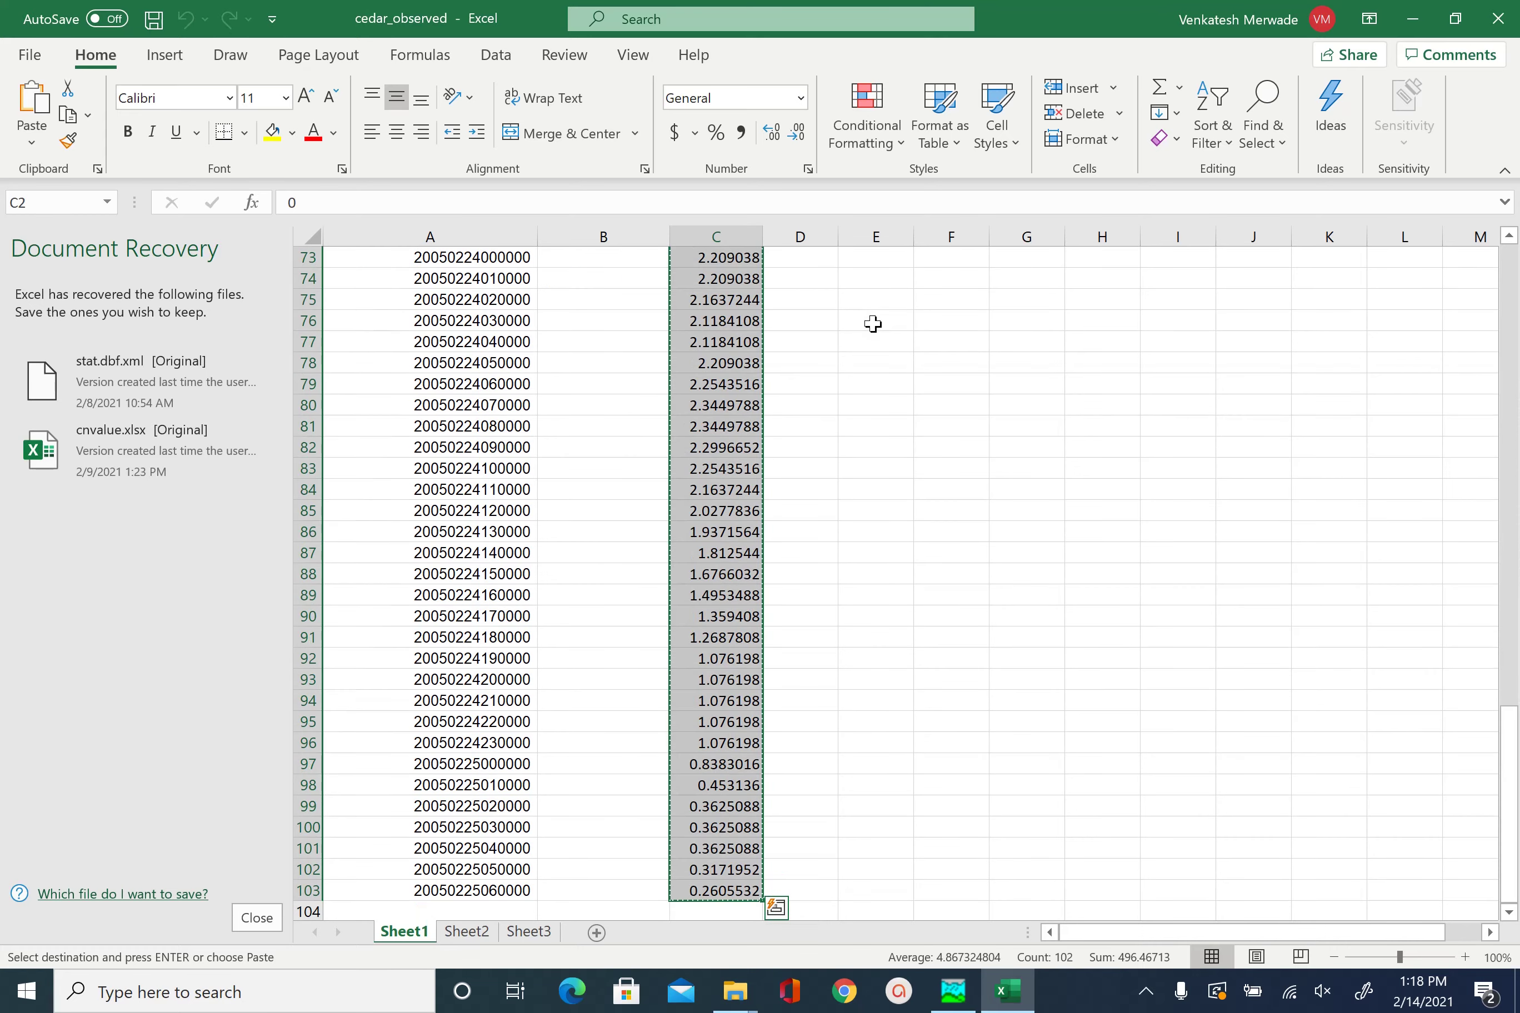
- Switch back to HEC-HMS and paste the copied flows into the gage's discharge column, starting at 21Feb2005, 01:00
left_click(968, 994)
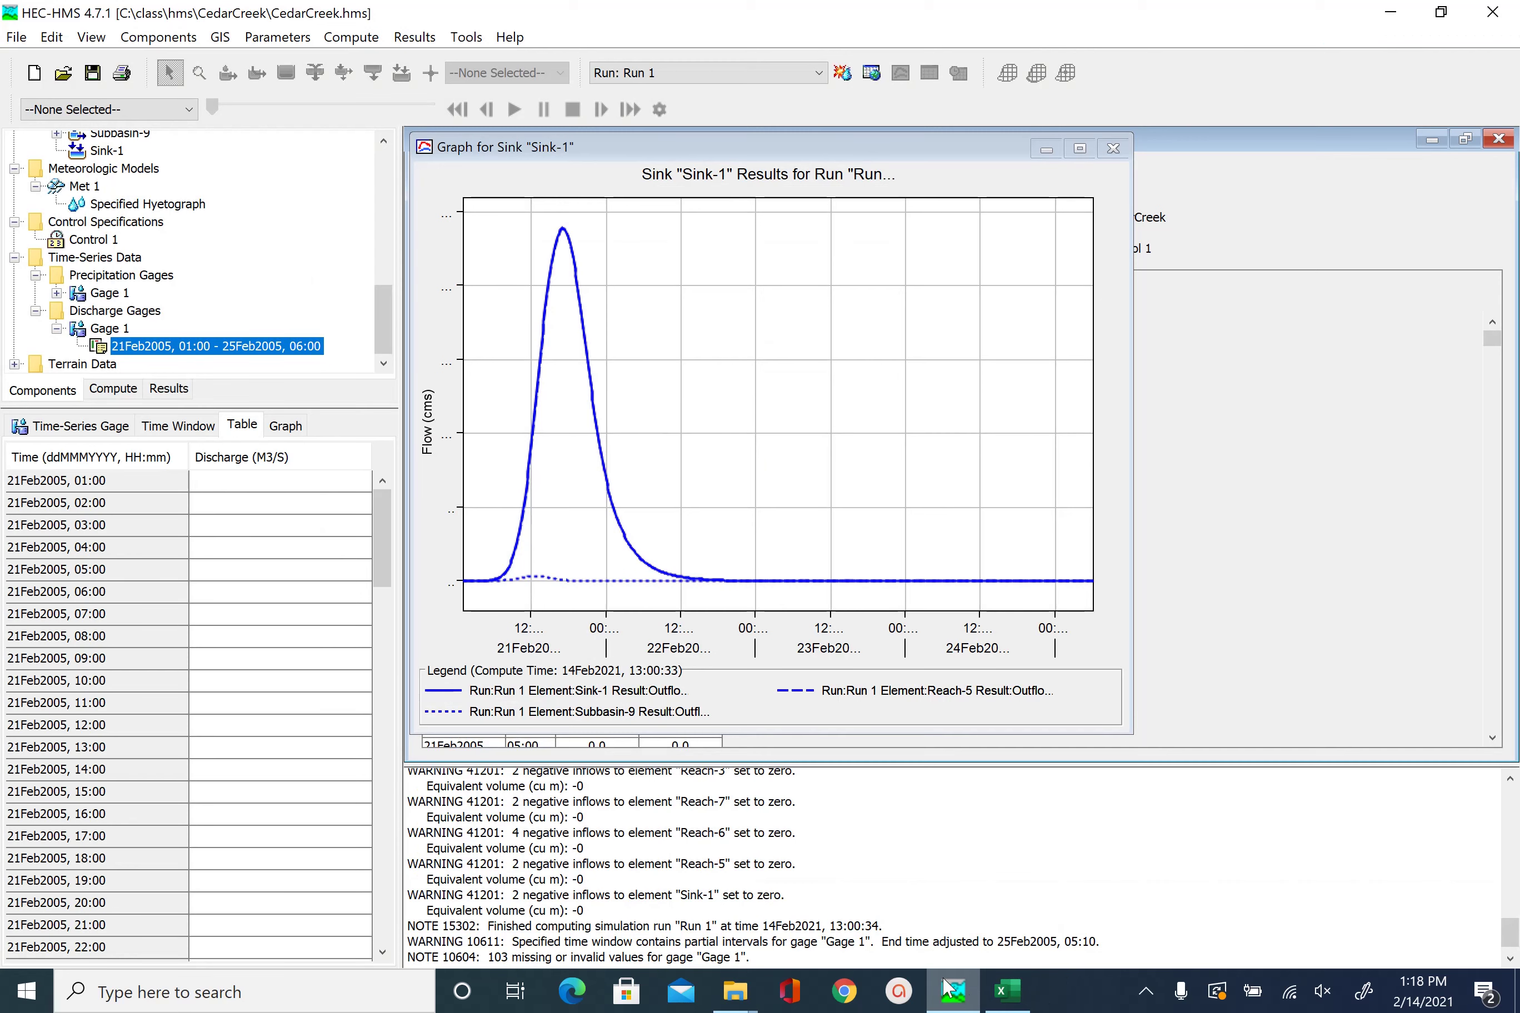
left_click(258, 488)
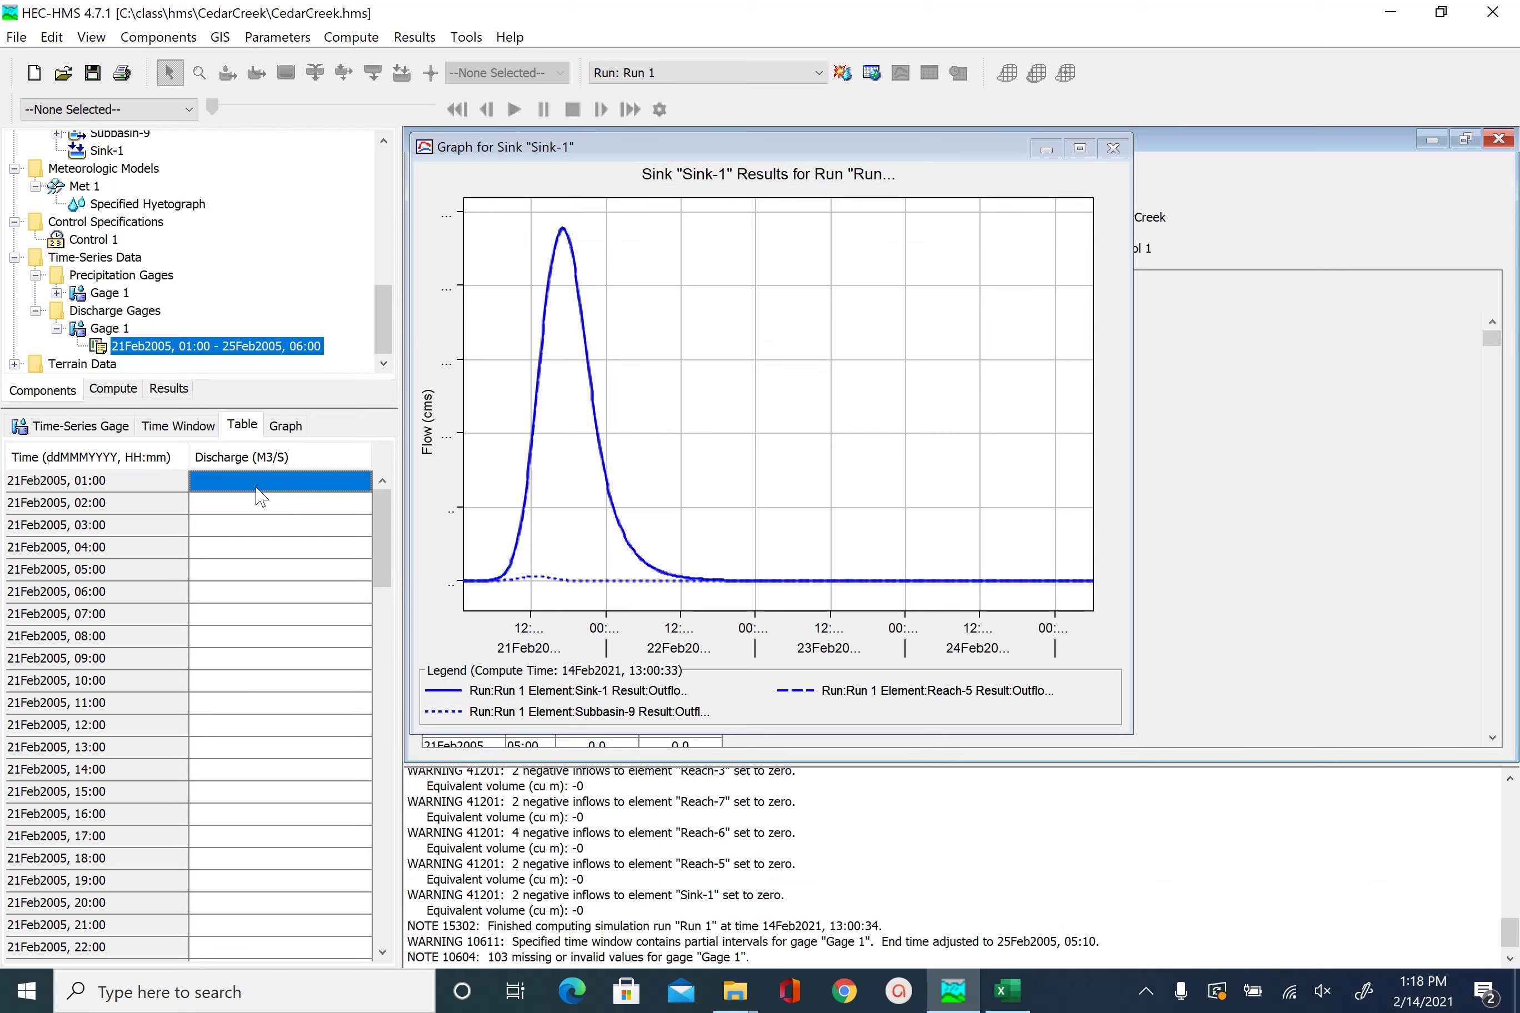
right_click(257, 488)
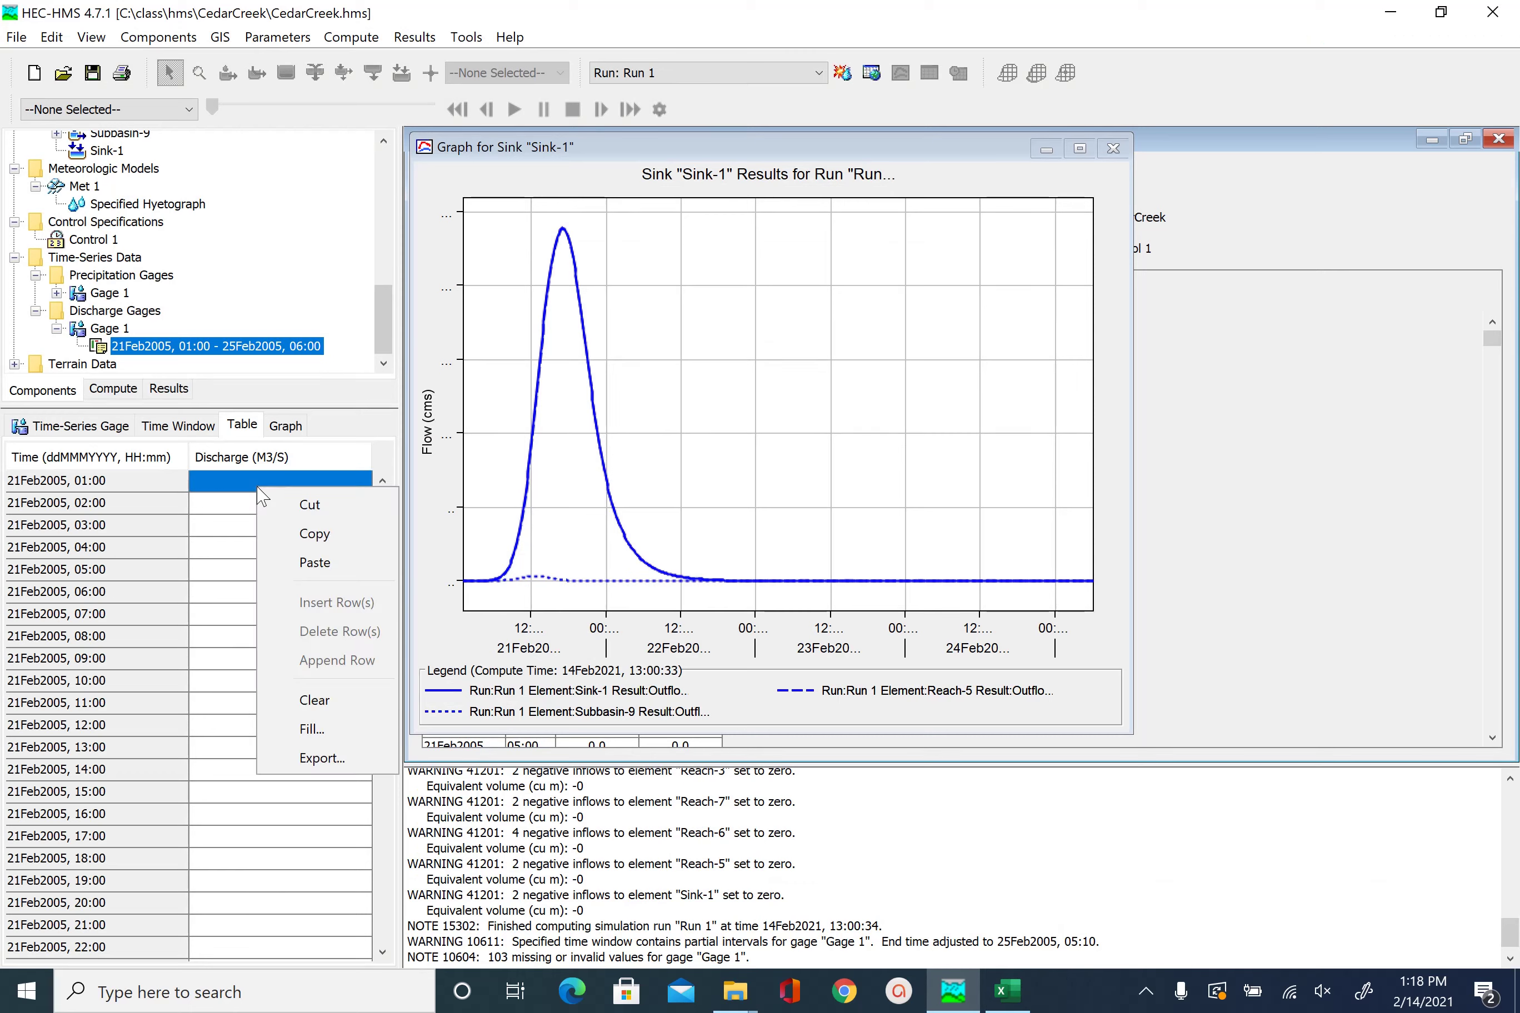
left_click(318, 562)
mouse_move(386, 543)
left_mouse_down()
mouse_move(384, 909)
mouse_move(386, 556)
left_mouse_up()
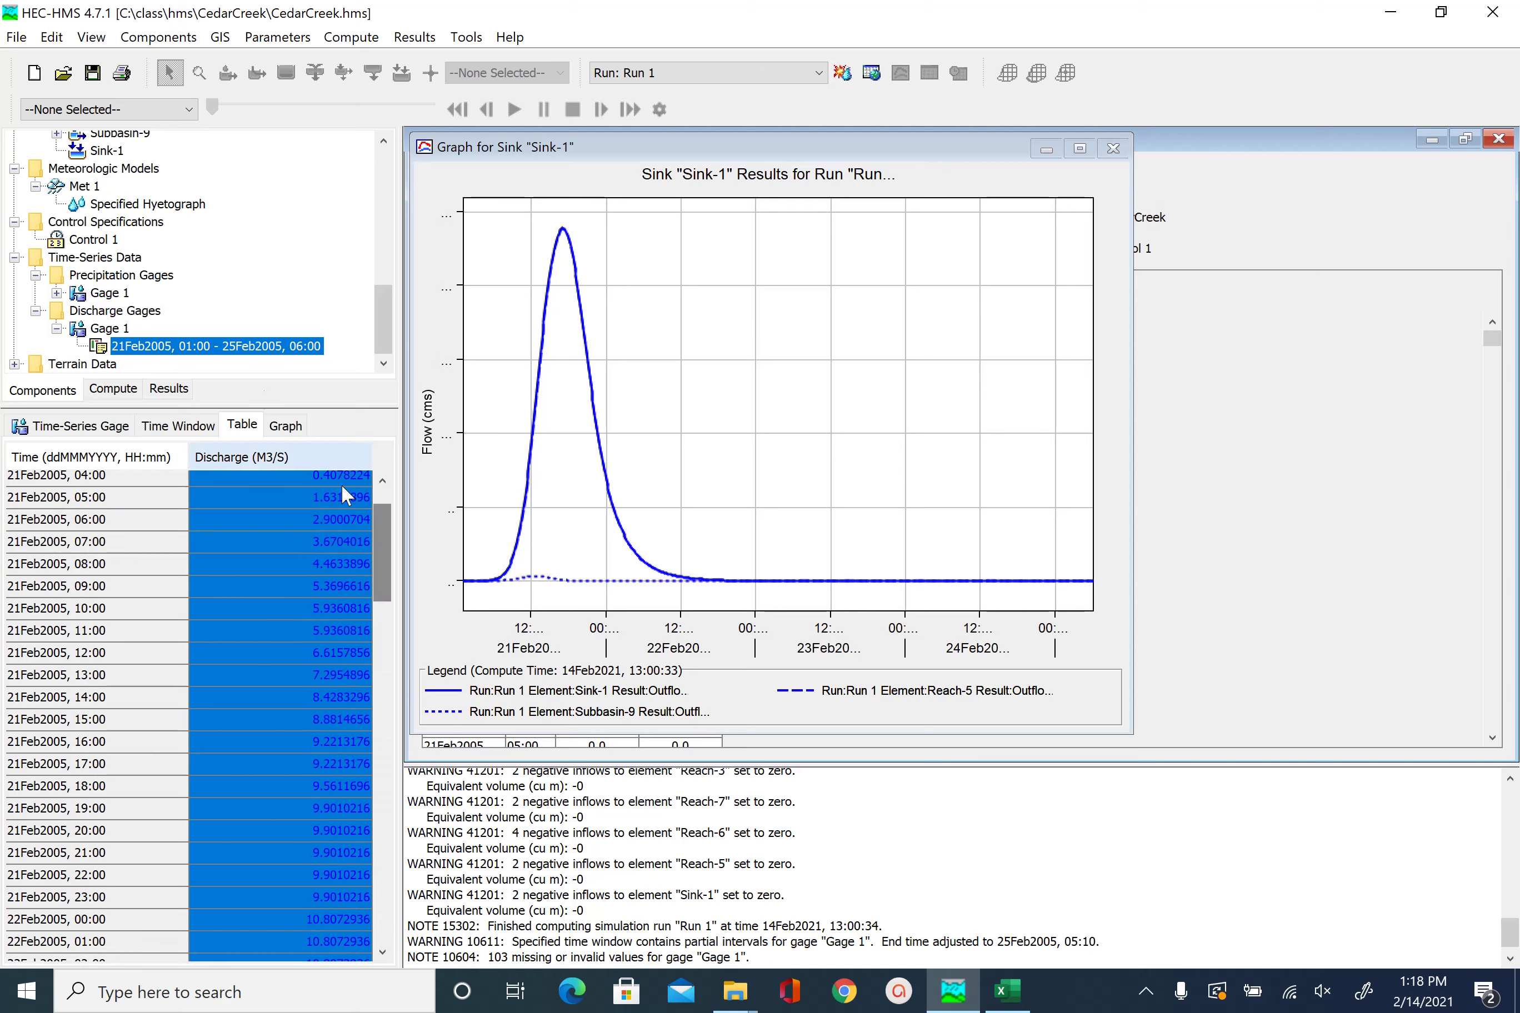
- Assign discharge gage Gage 1 as the observed flow of Sink-1
left_click(112, 330)
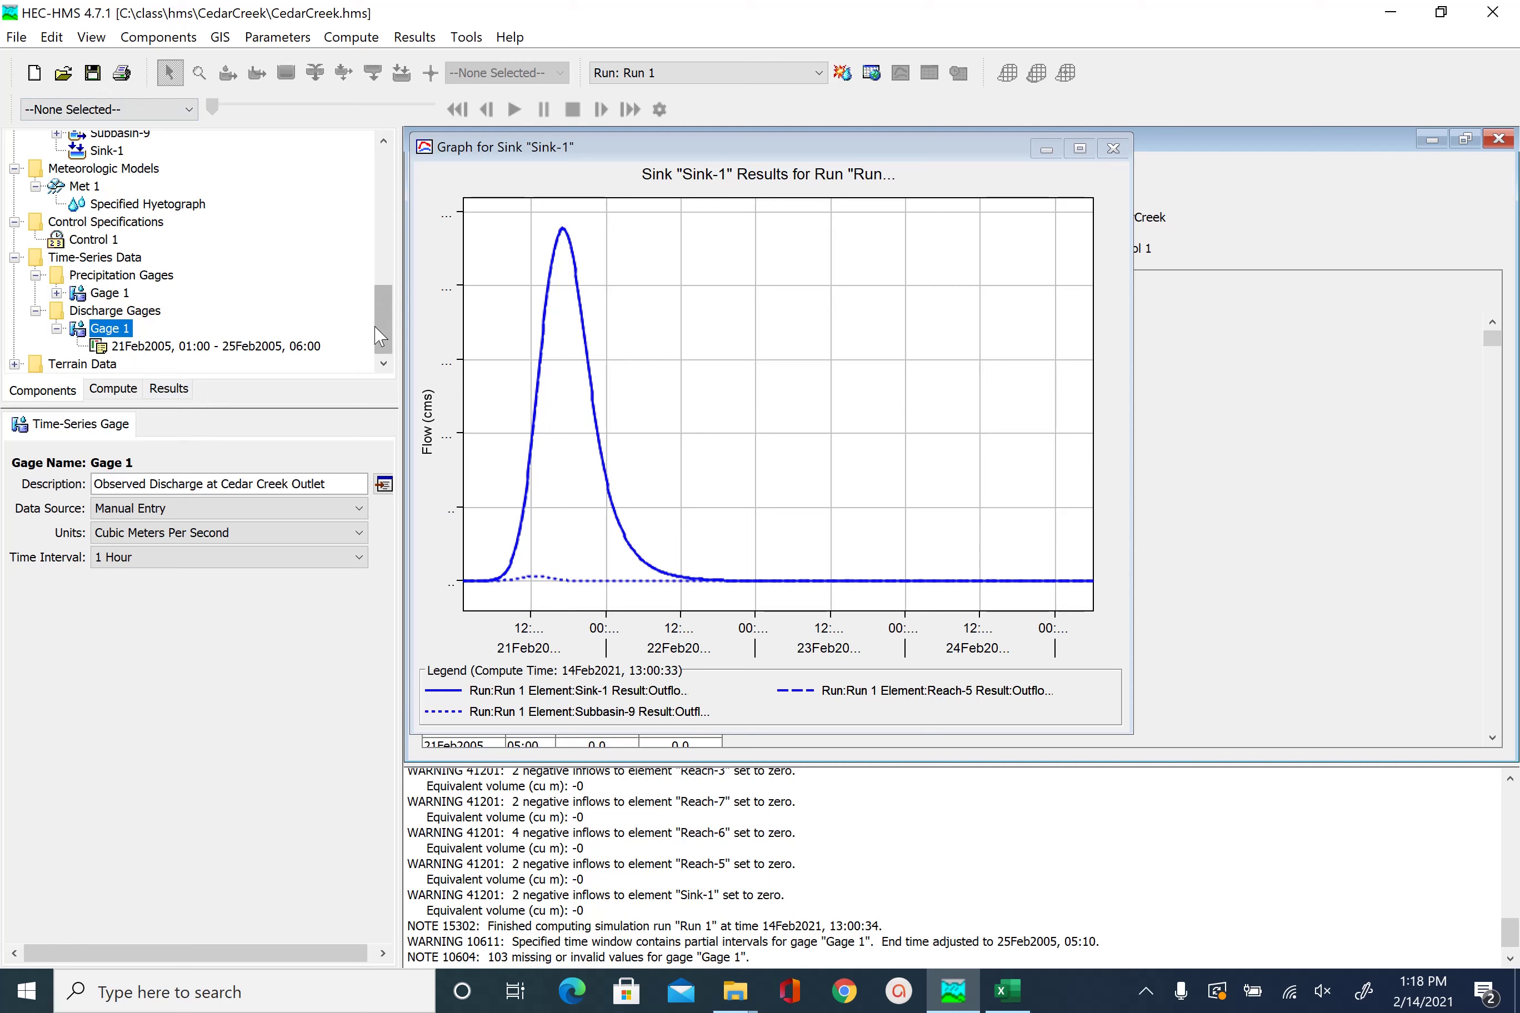
left_click_drag(381, 335, 380, 314)
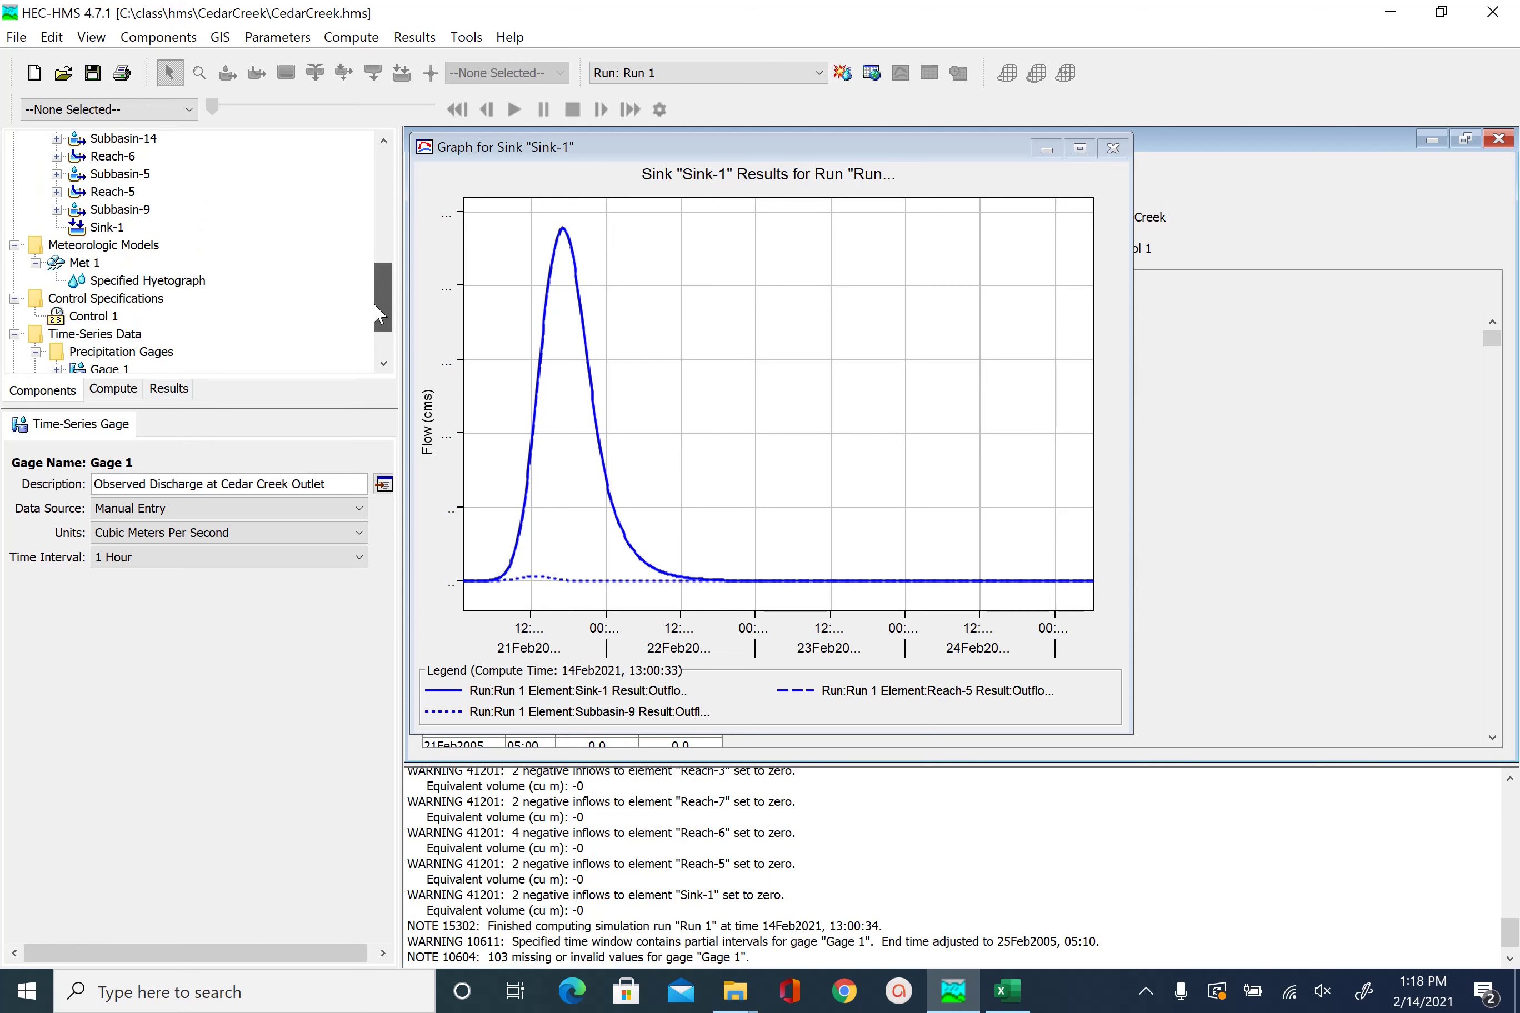
left_click(115, 229)
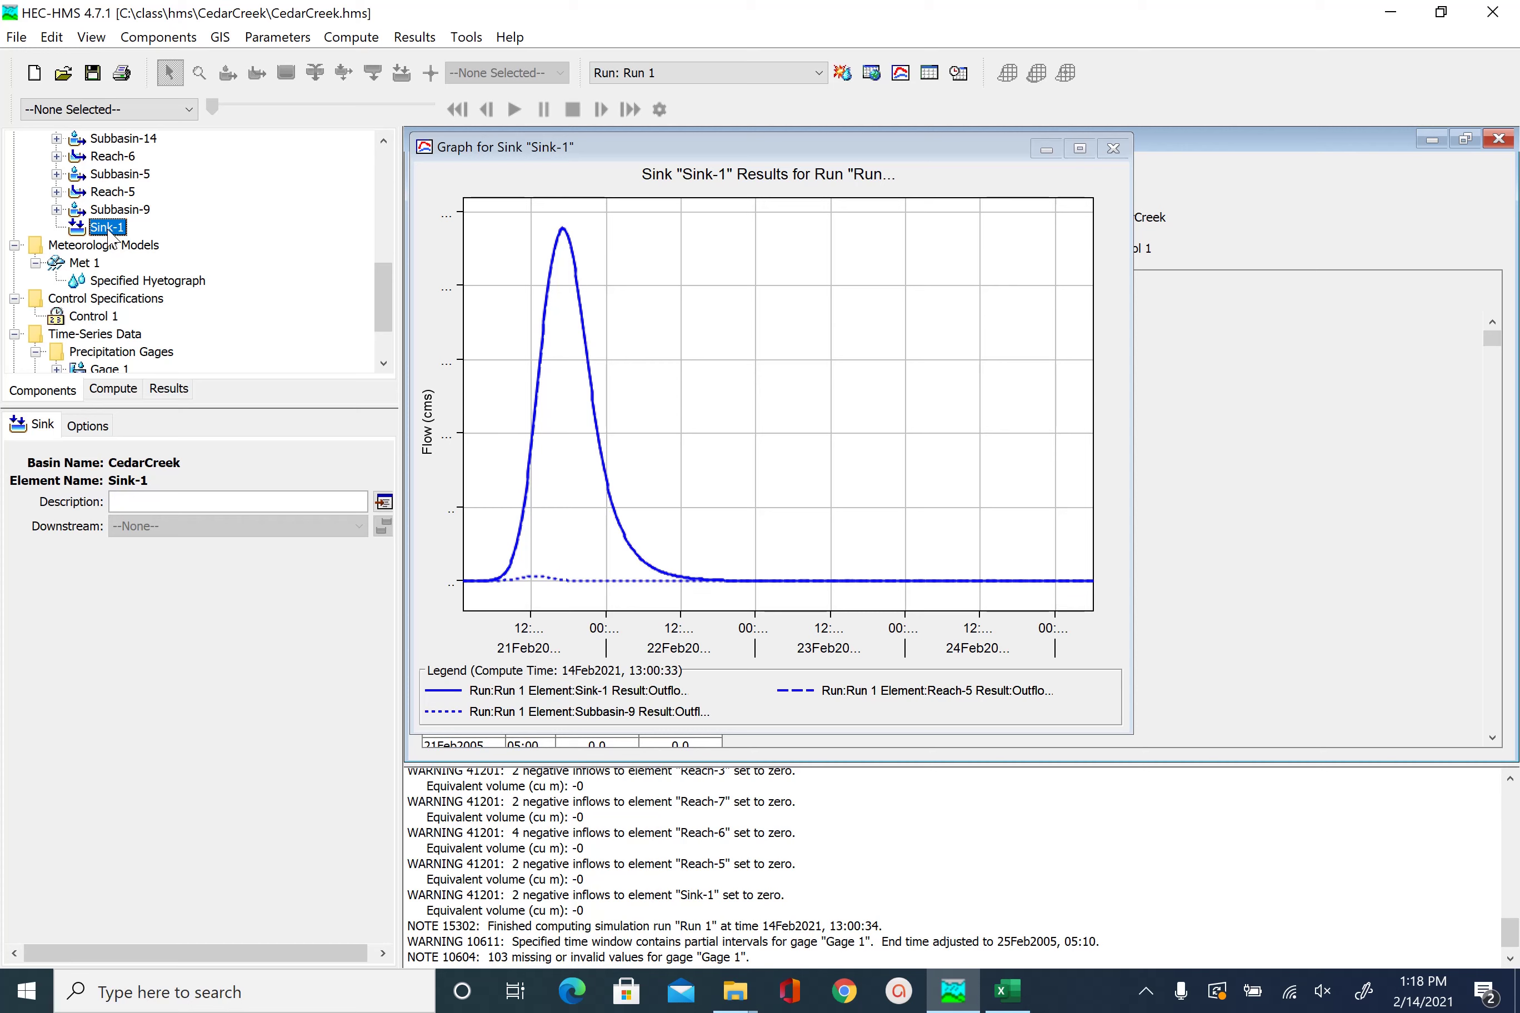
left_click(92, 426)
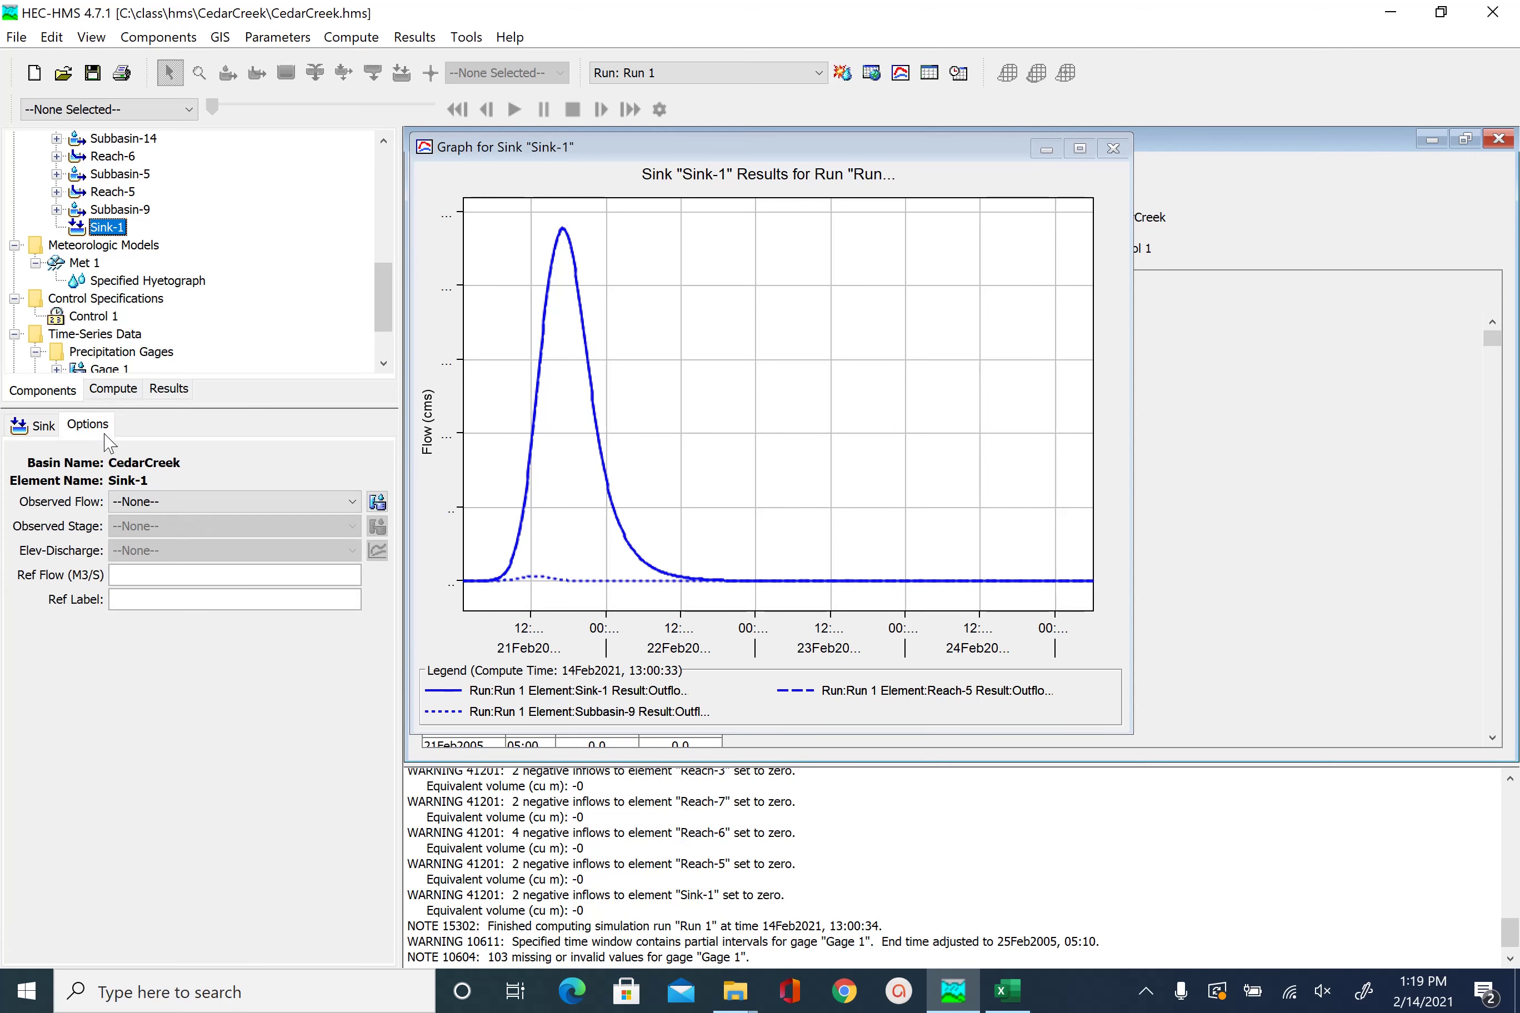
left_click(166, 506)
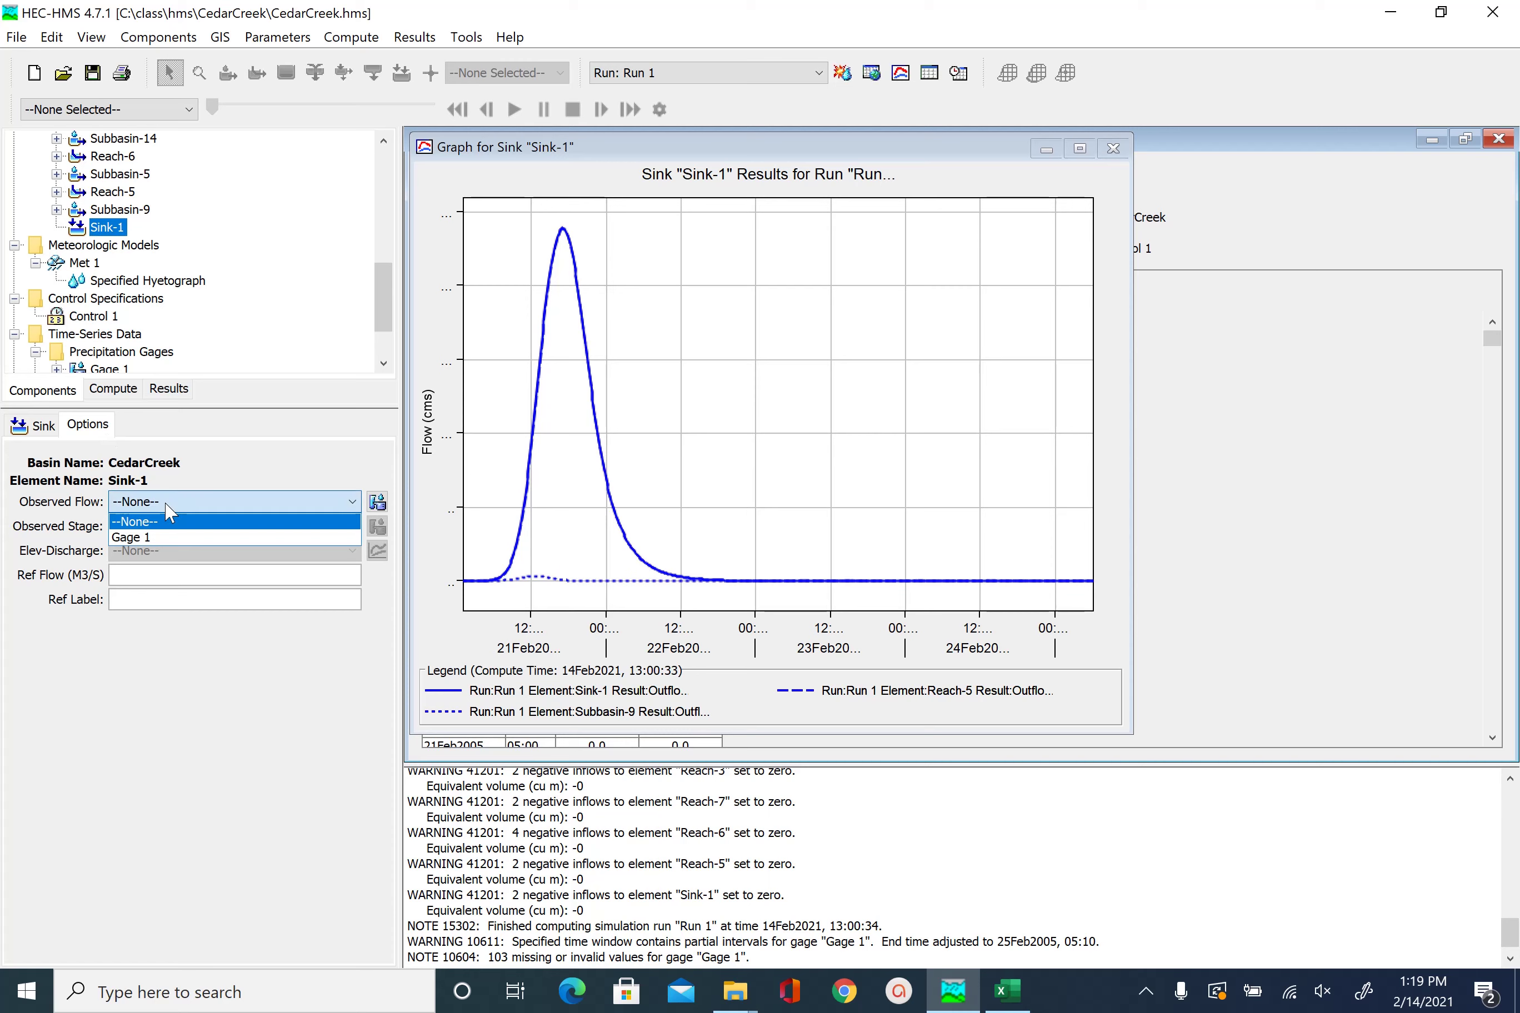
left_click(153, 538)
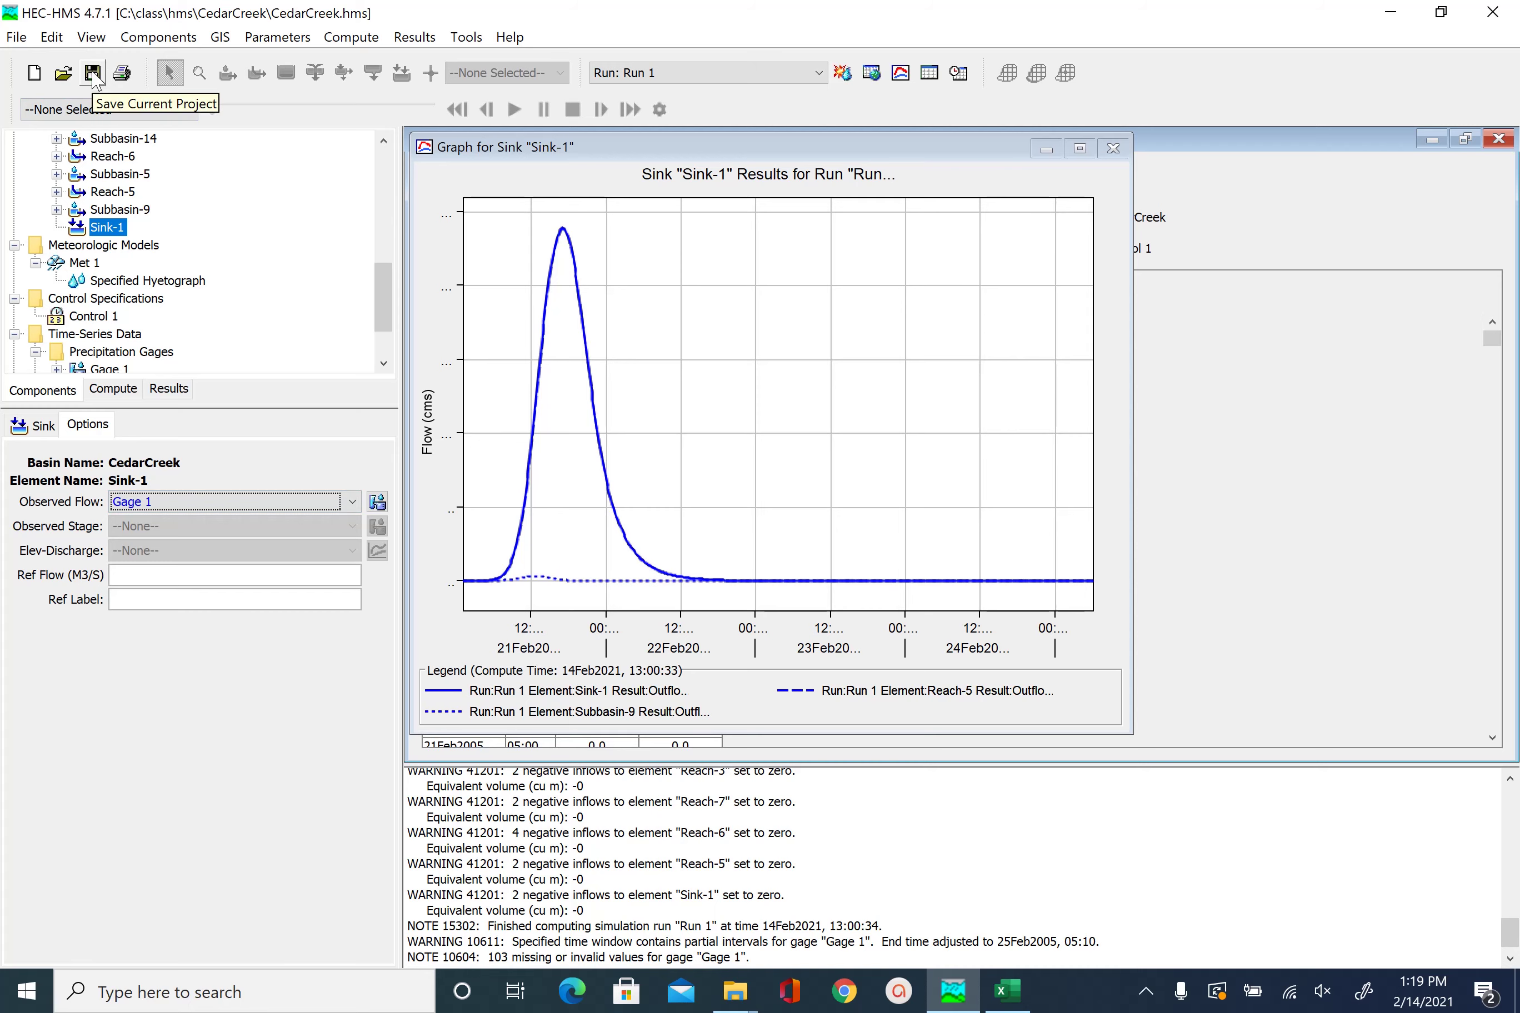
- Save the project and recompute Run 1
left_click(92, 74)
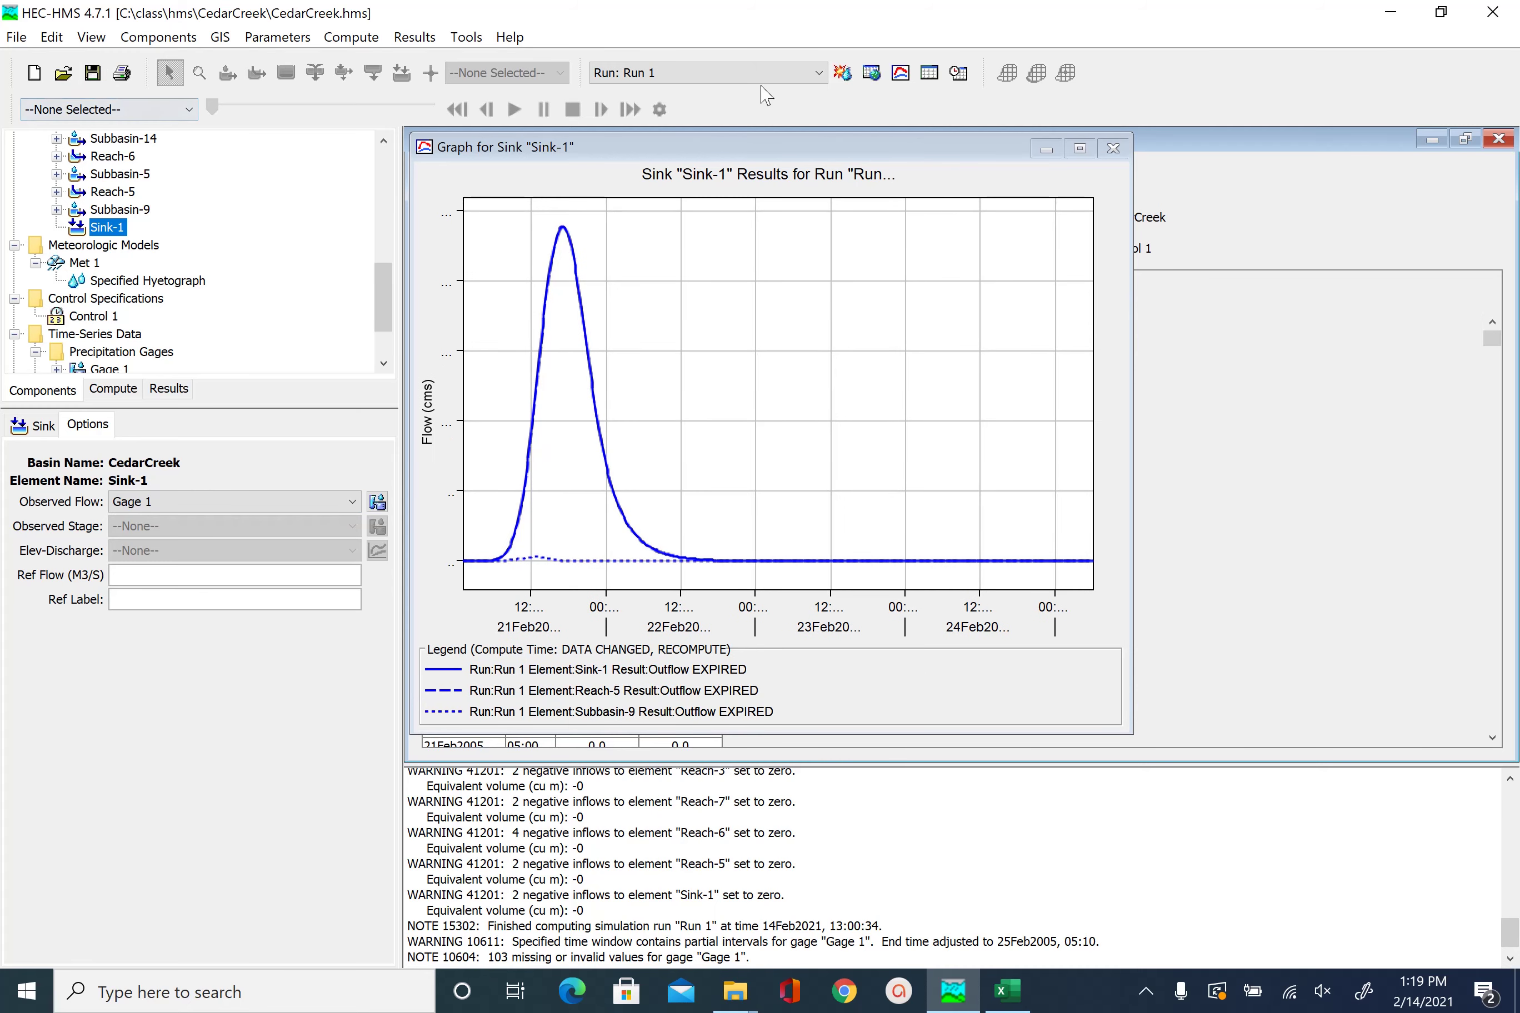
left_click(846, 75)
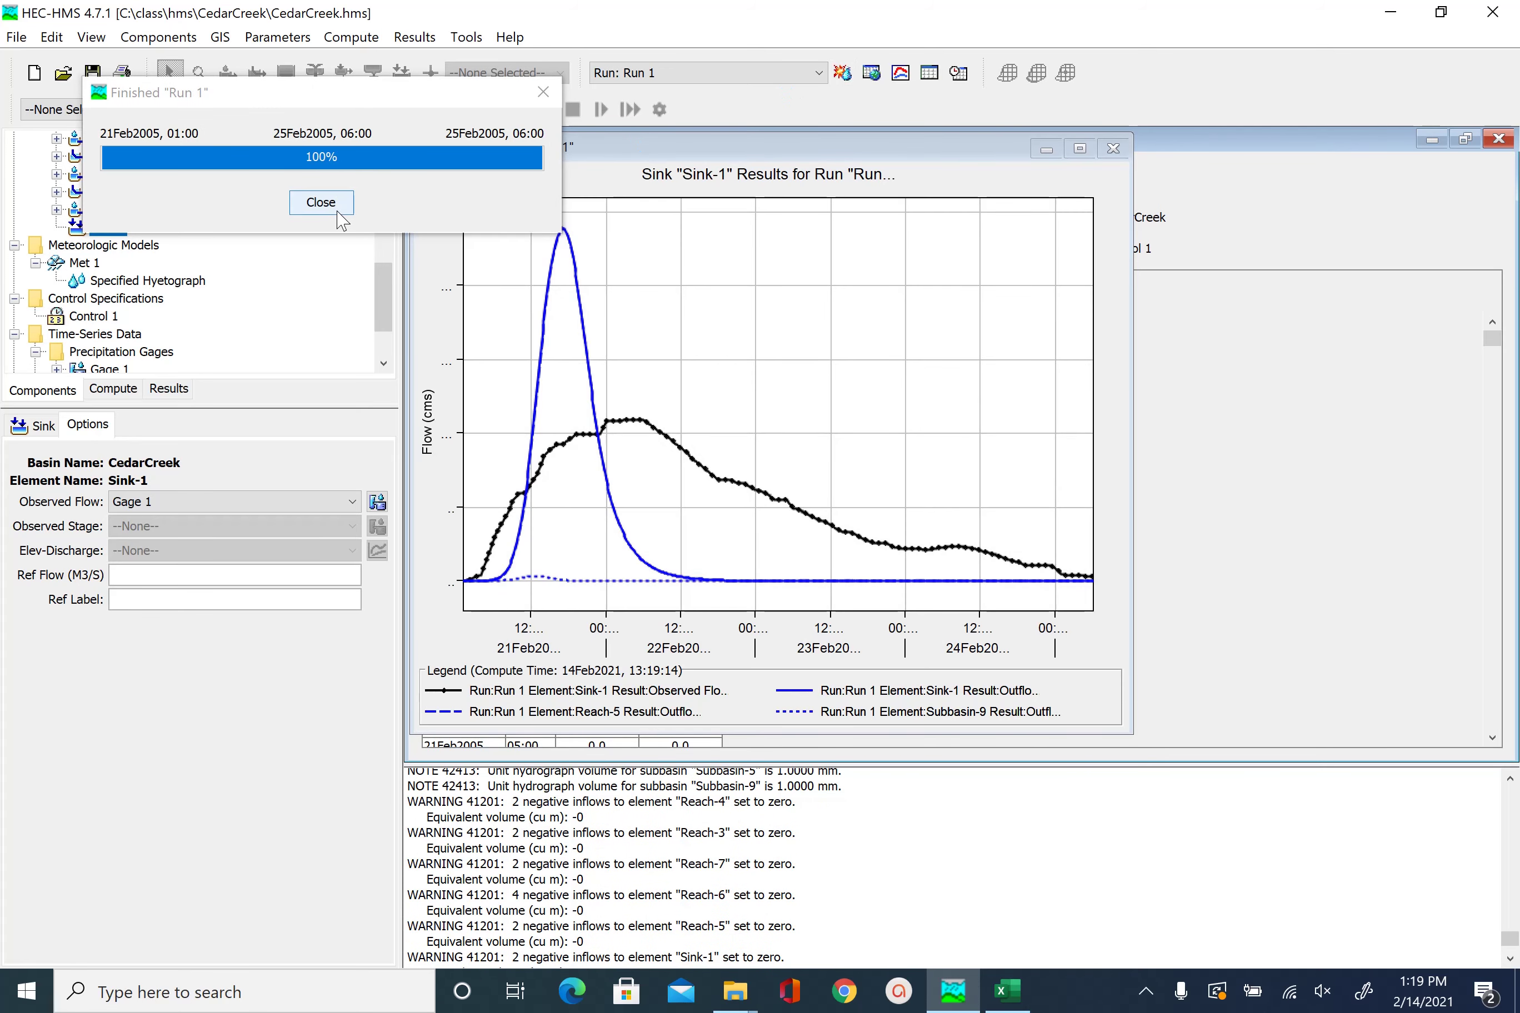
left_click(321, 202)
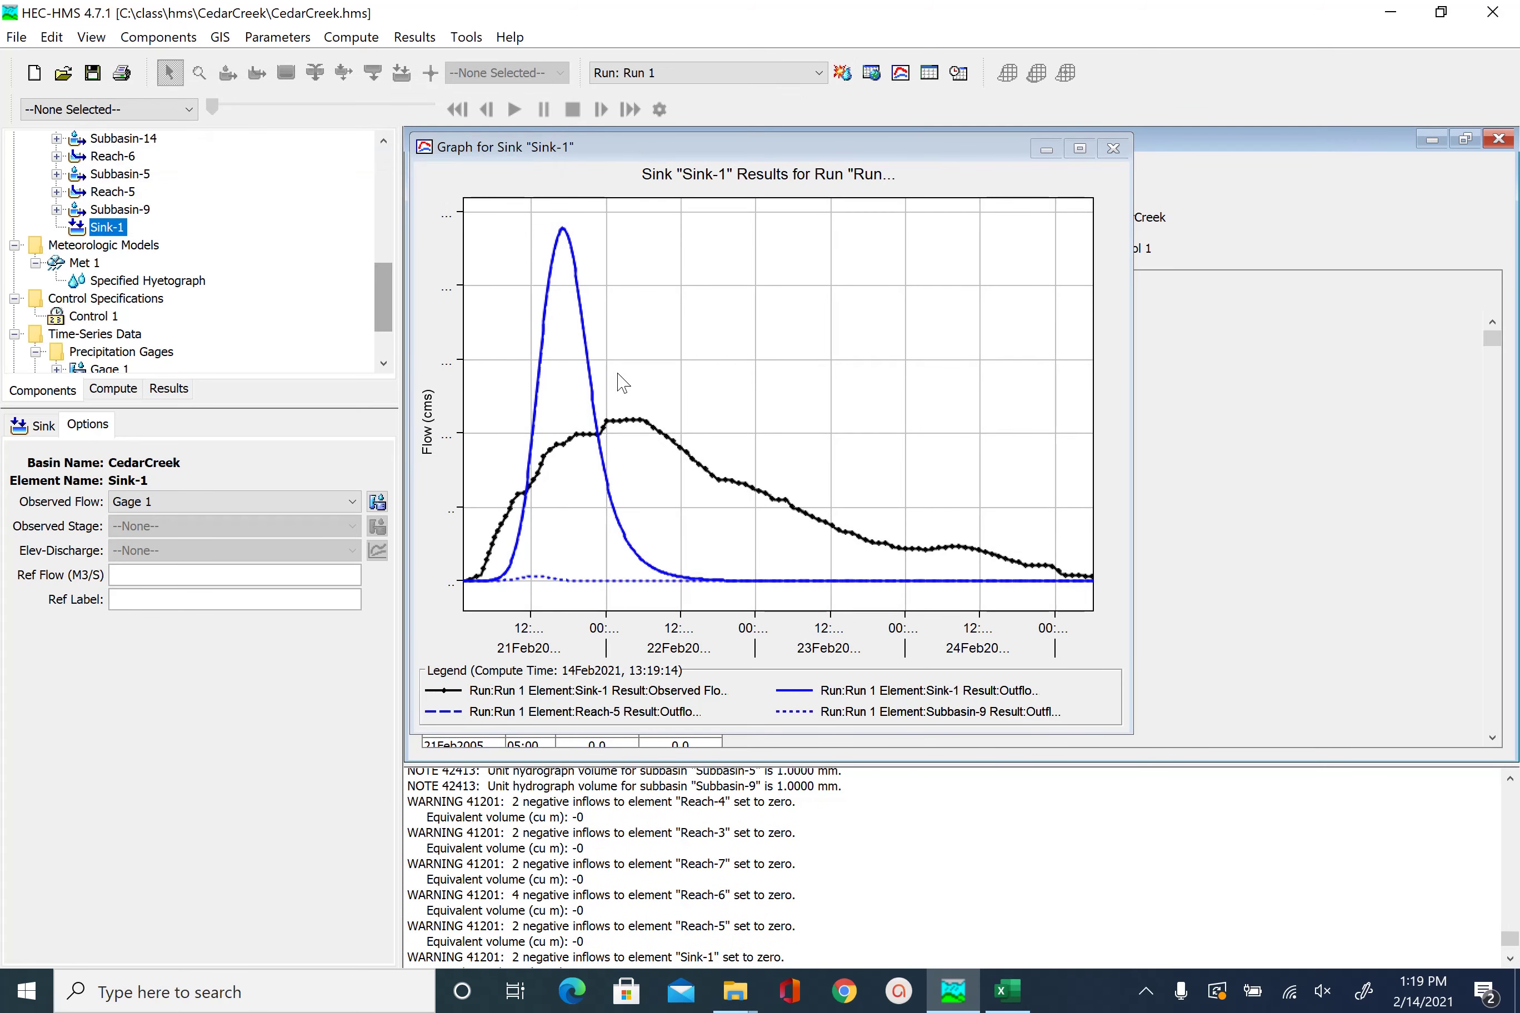